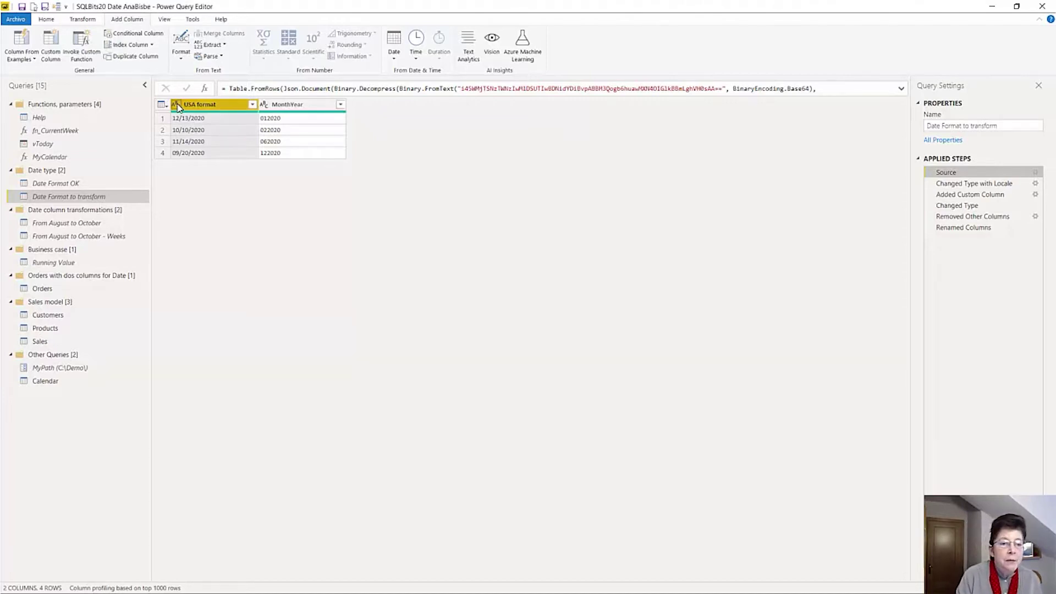
Insert a step after Source that changes the USA format column's data type to Date
{"action": "left_click", "coordinate": [177, 106]}
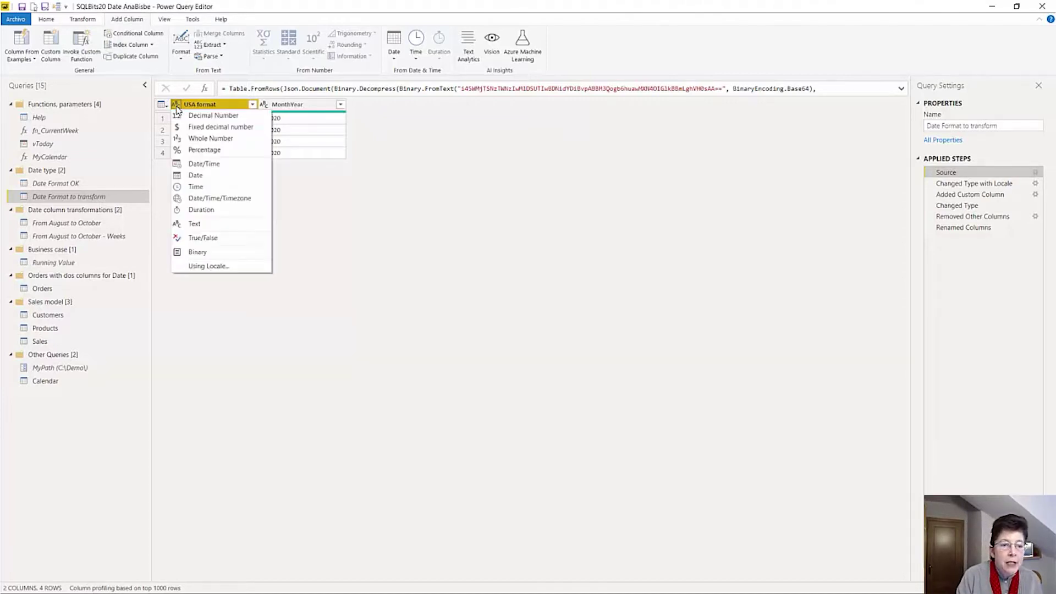
{"action": "left_click", "coordinate": [202, 175]}
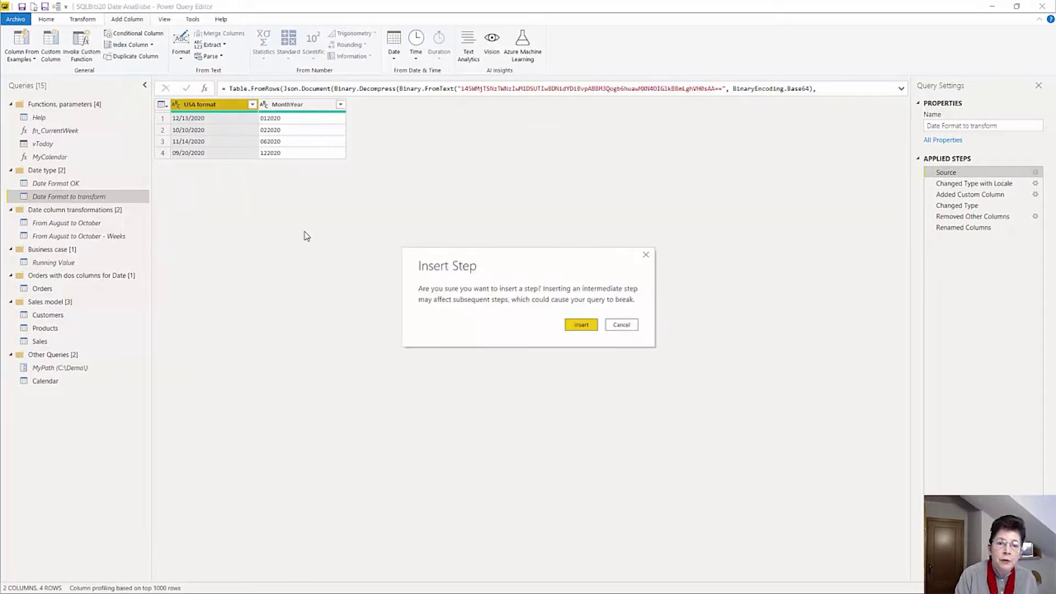
{"action": "left_click", "coordinate": [578, 324]}
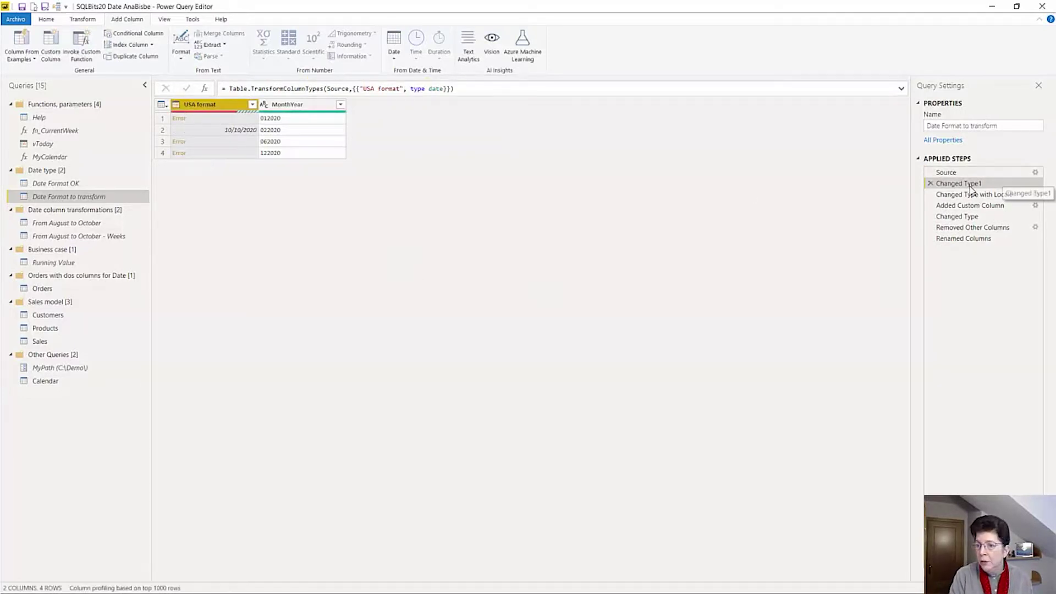
Delete the inserted Changed Type1 step and go back to the Source step
{"action": "left_click", "coordinate": [930, 183]}
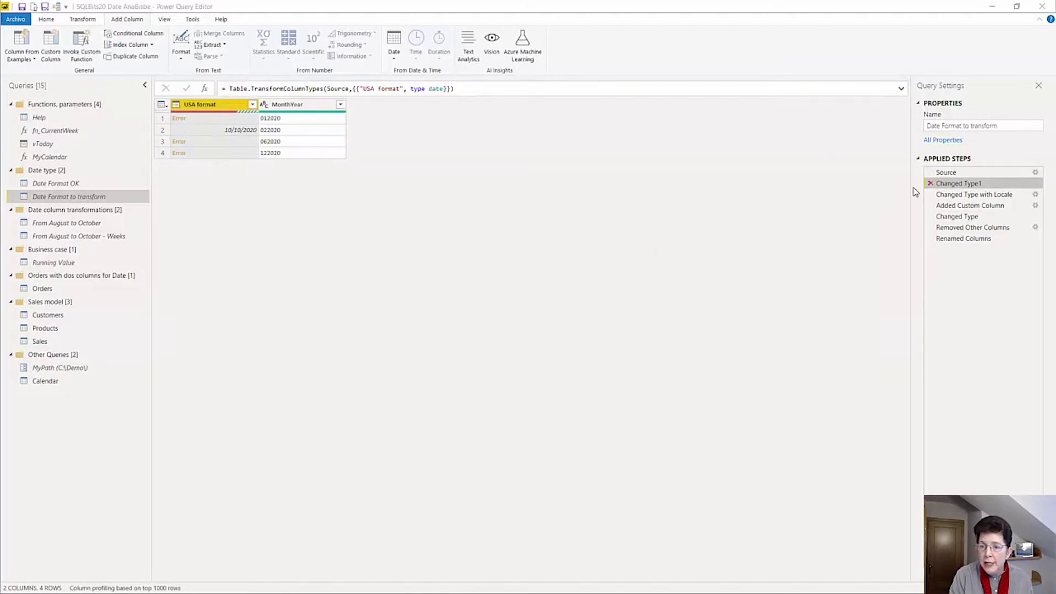
{"action": "left_click", "coordinate": [581, 325]}
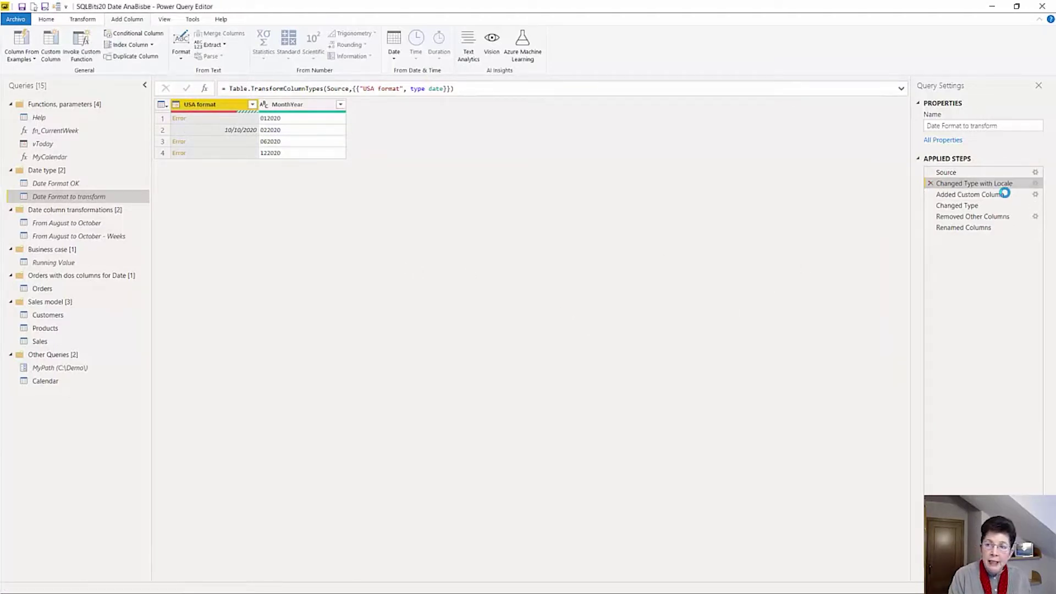
{"action": "left_click", "coordinate": [947, 172]}
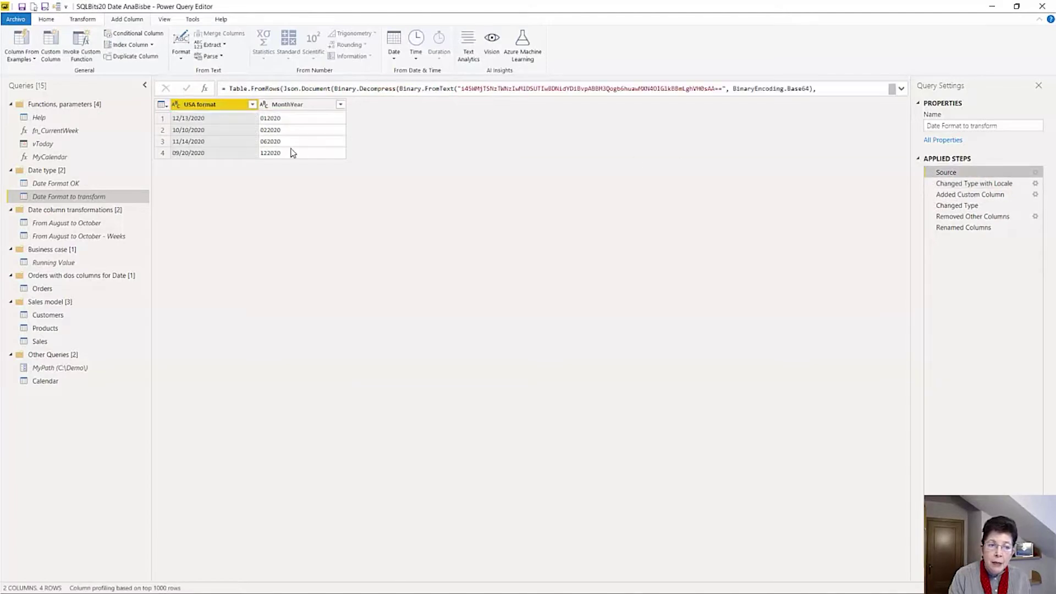
Try changing the USA format column's type with locale to Date, browse the available locales, and cancel the change
{"action": "left_click", "coordinate": [176, 104]}
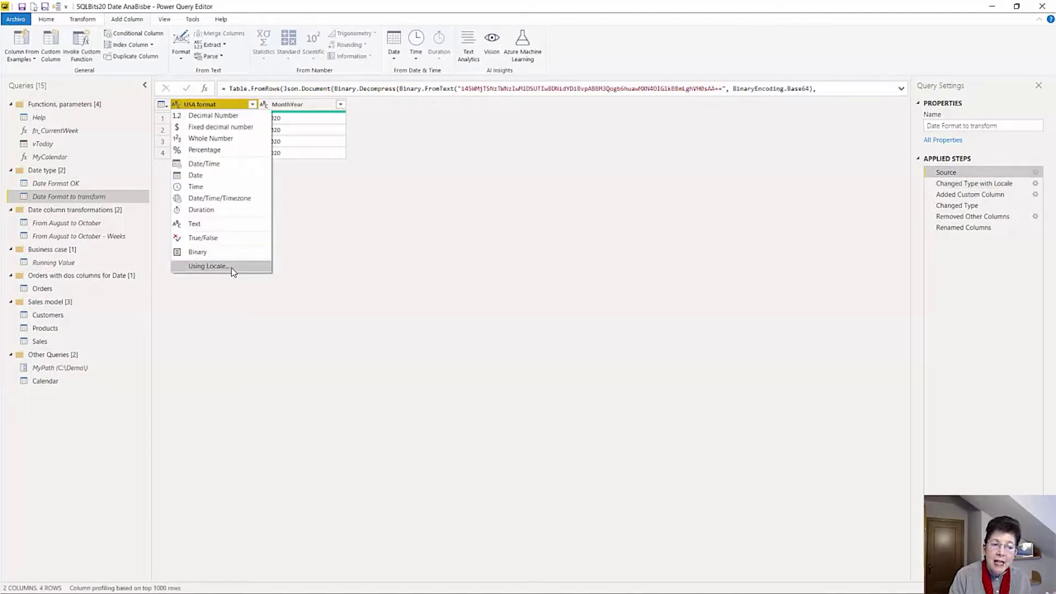
{"action": "key", "text": "Escape"}
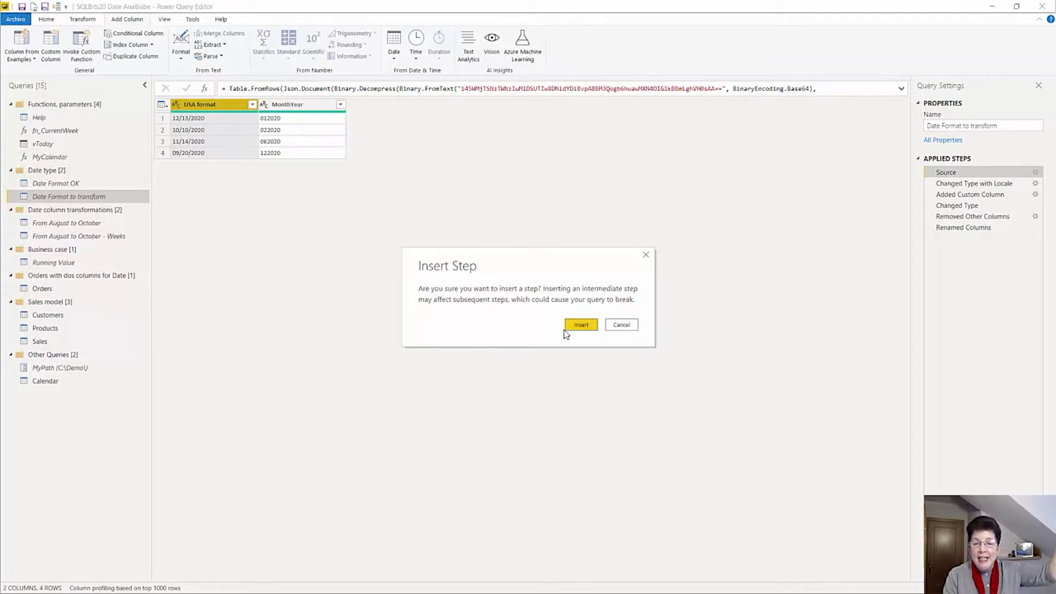
{"action": "left_click", "coordinate": [581, 325]}
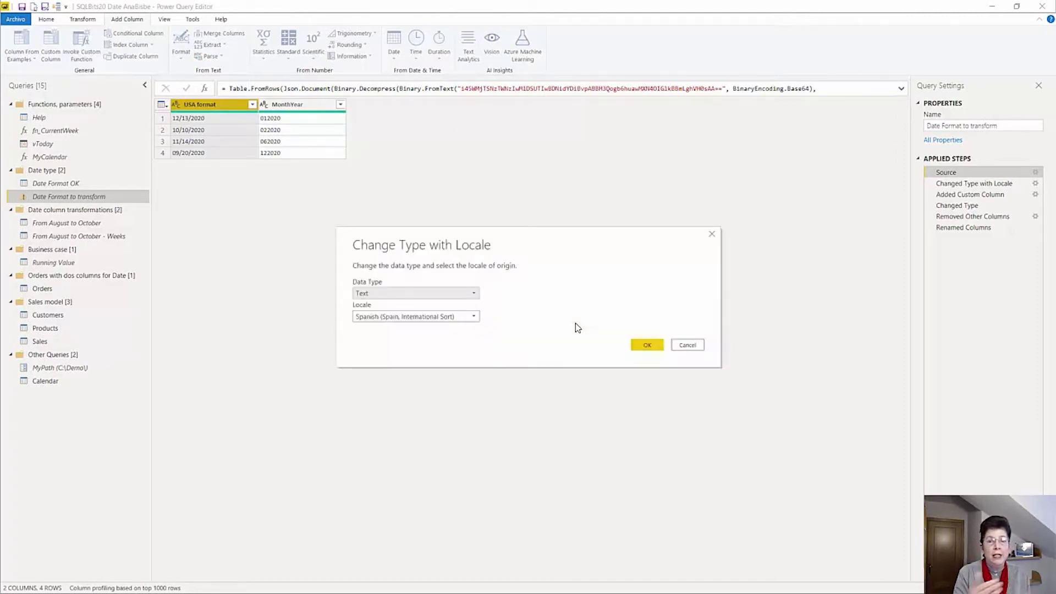
{"action": "left_click", "coordinate": [473, 294]}
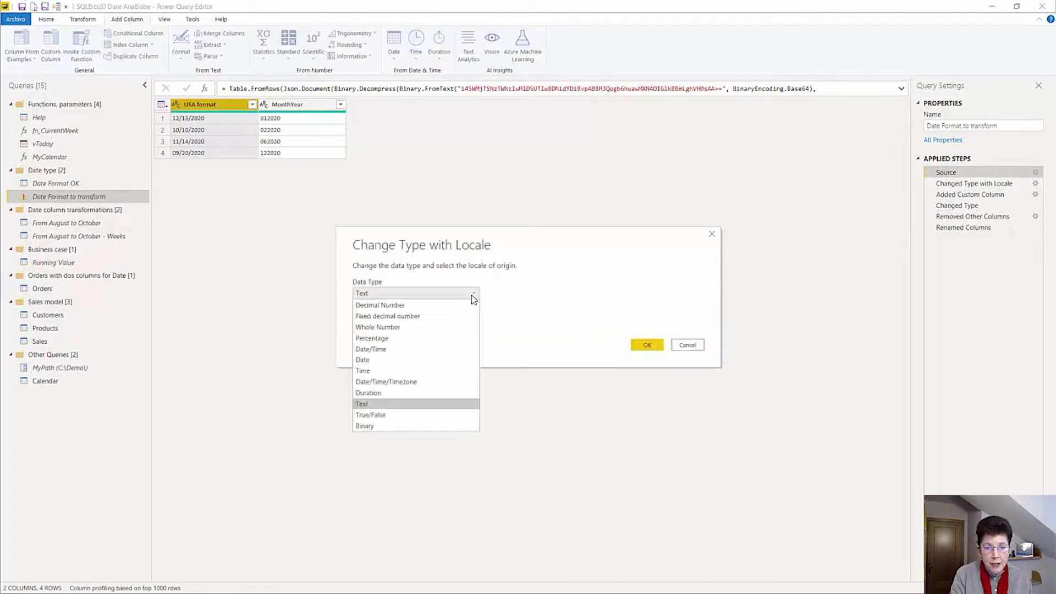
{"action": "left_click", "coordinate": [409, 359]}
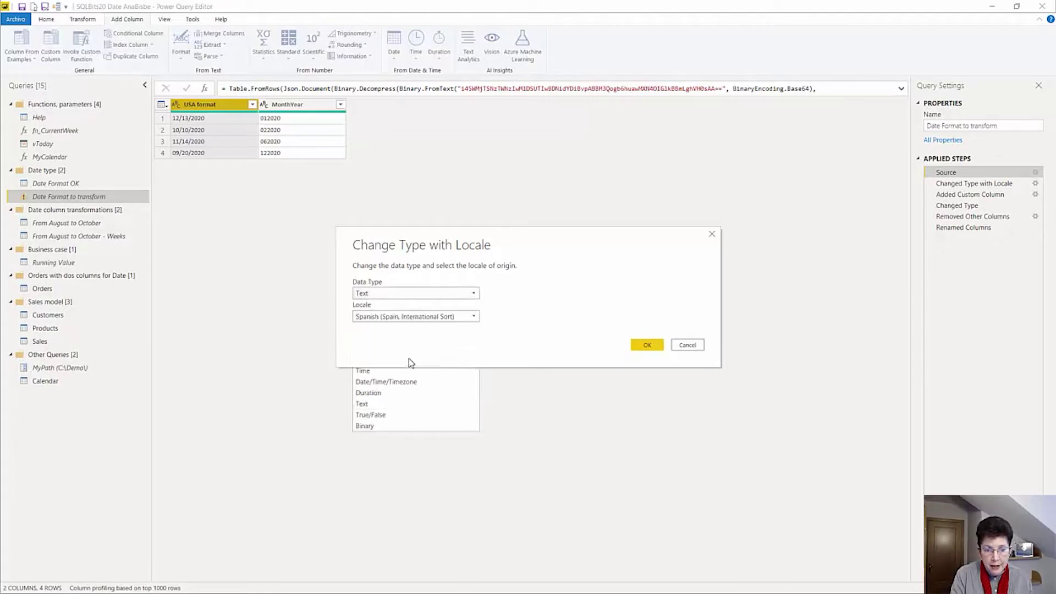
{"action": "left_click", "coordinate": [474, 316]}
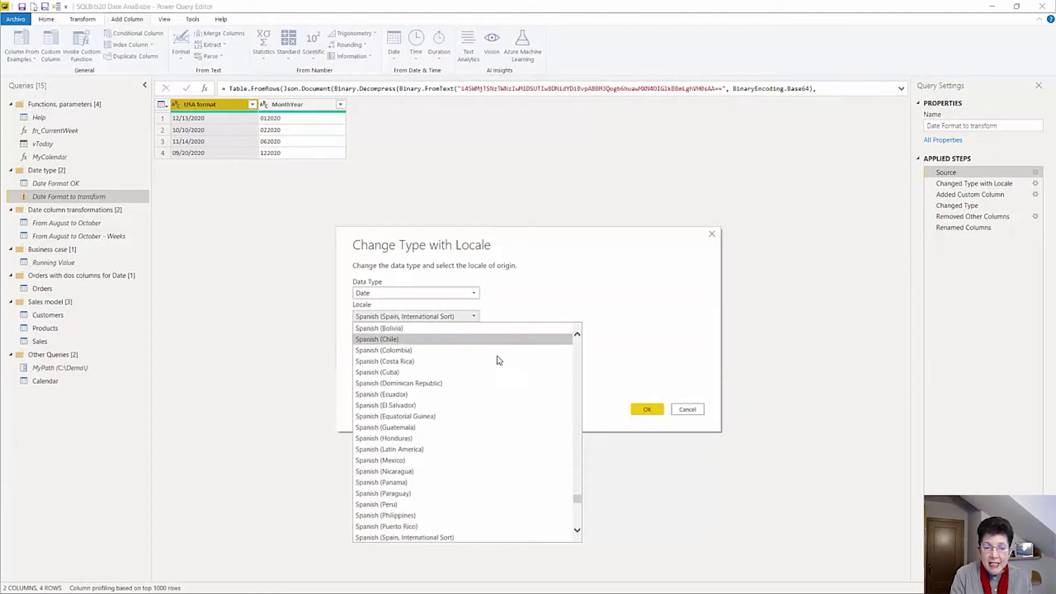
{"action": "scroll", "coordinate": [499, 360], "scroll_direction": "down", "scroll_amount": 20}
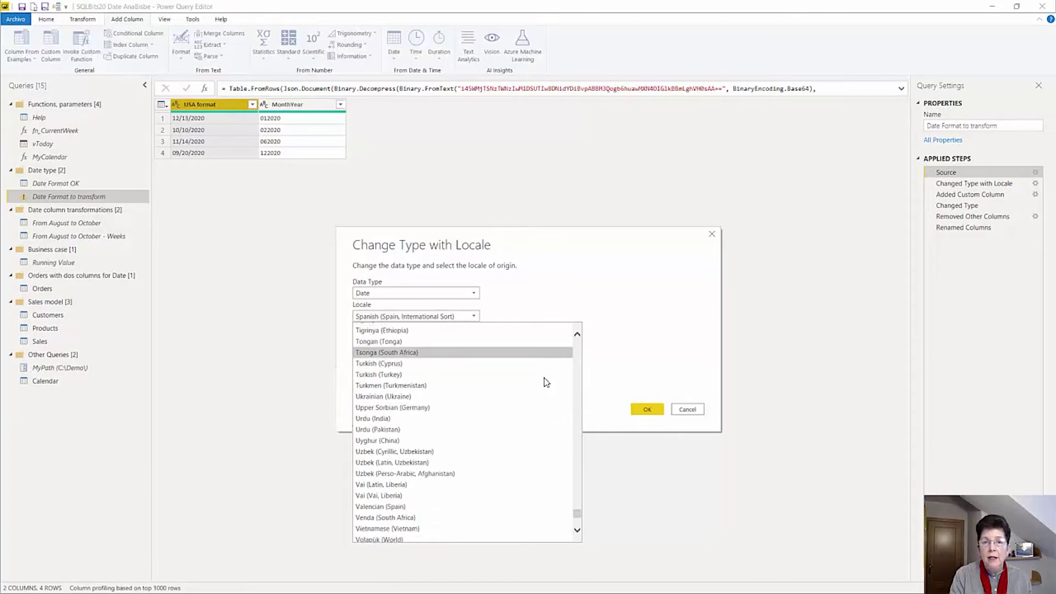
{"action": "scroll", "coordinate": [546, 381], "scroll_direction": "down", "scroll_amount": 4}
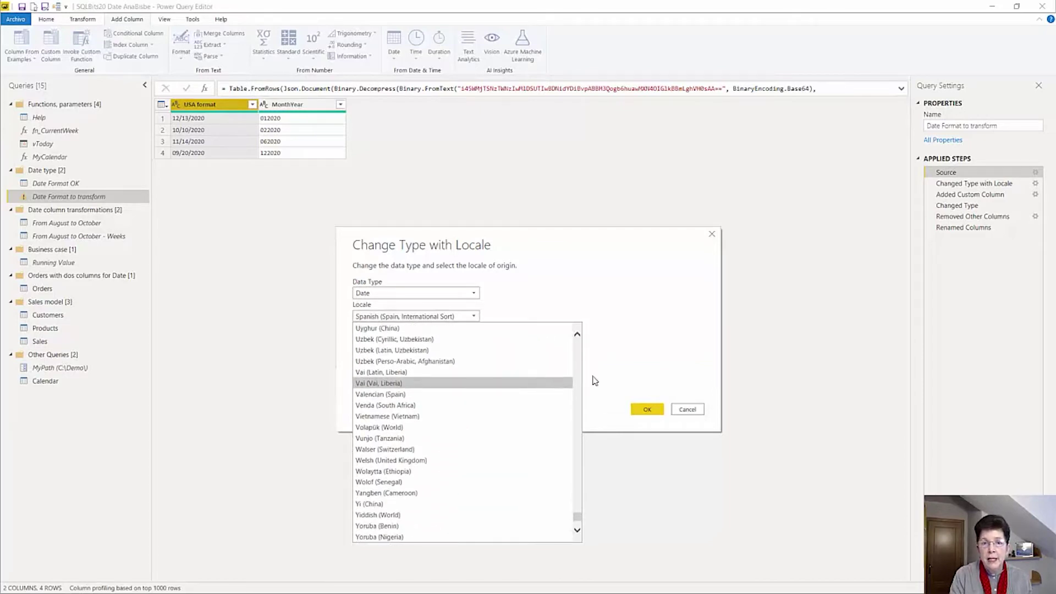
{"action": "left_click", "coordinate": [701, 409]}
{"action": "left_click", "coordinate": [700, 409]}
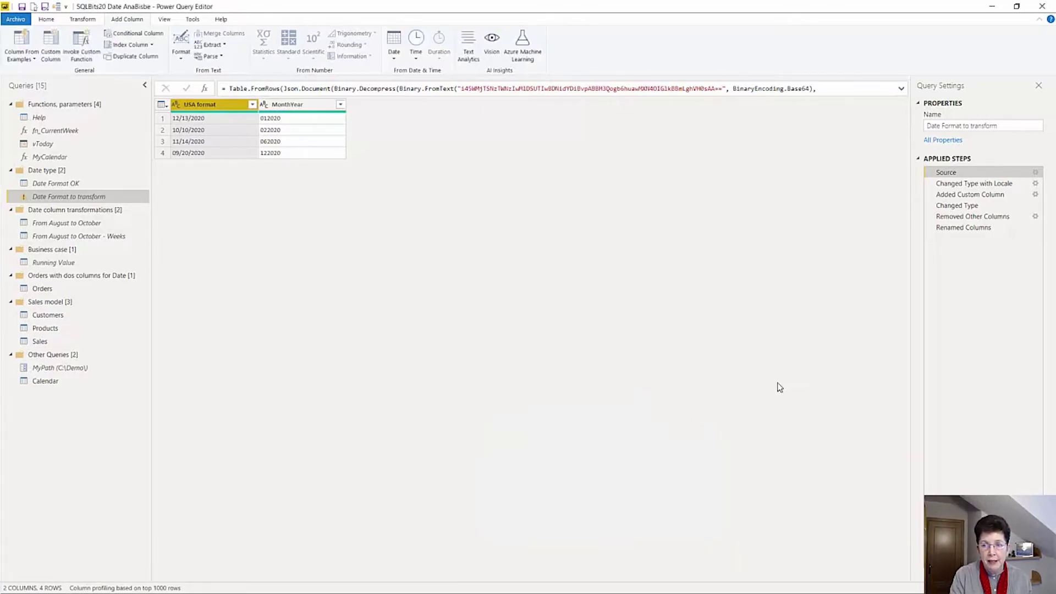
Start adding a column from examples based on the MonthYear column, inserted after the Changed Type with Locale step
{"action": "left_click", "coordinate": [953, 186]}
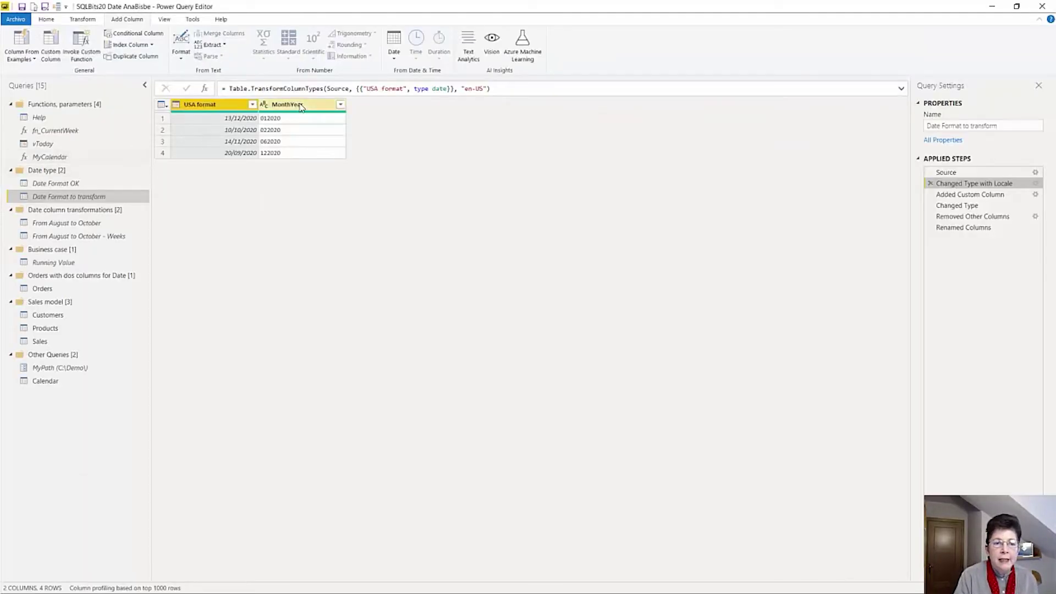
{"action": "left_click", "coordinate": [301, 107]}
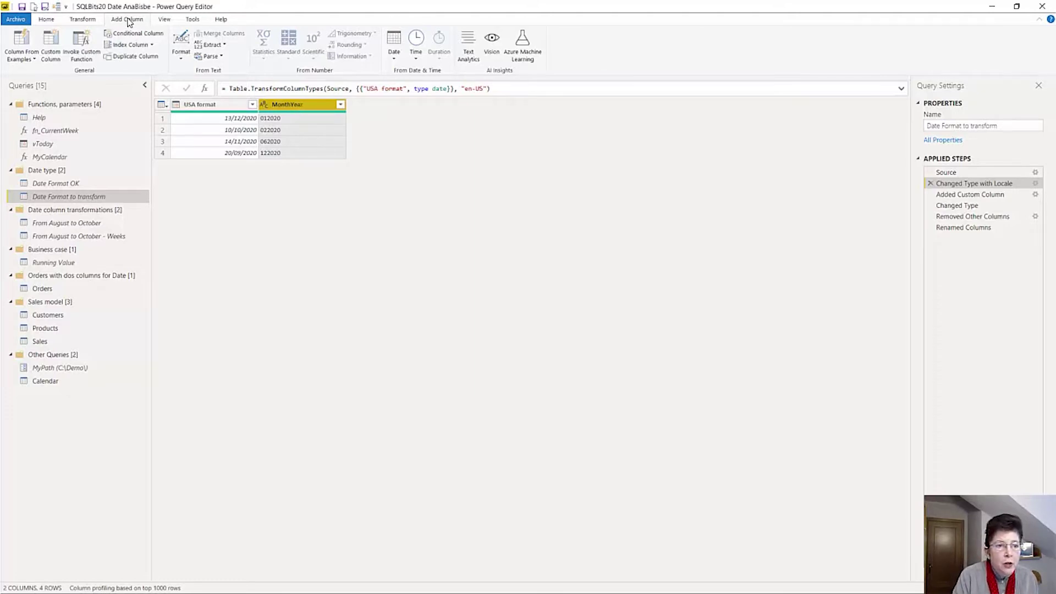
{"action": "left_click", "coordinate": [35, 61]}
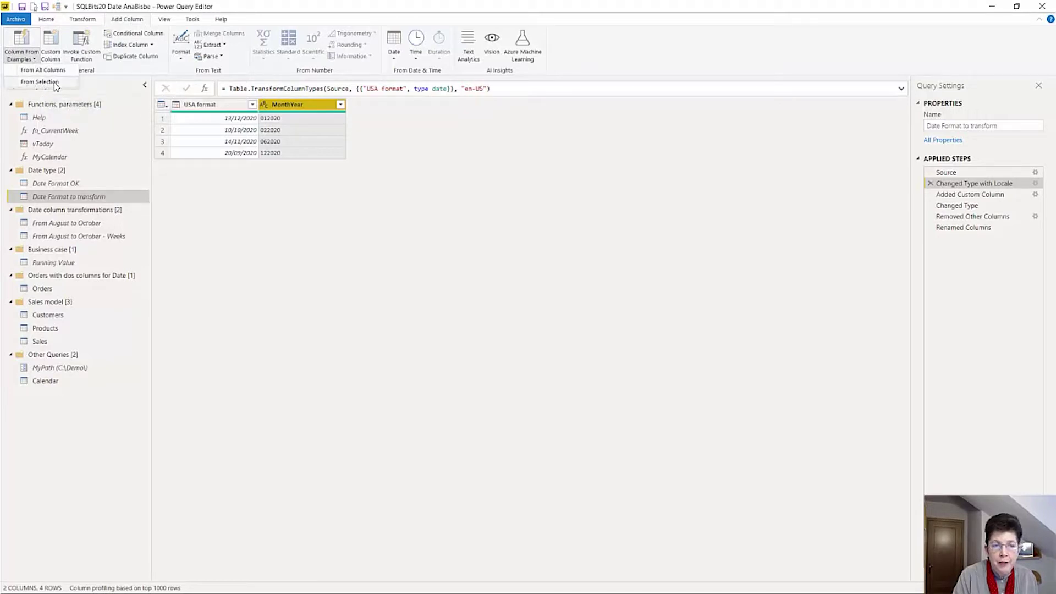
{"action": "left_click", "coordinate": [54, 83]}
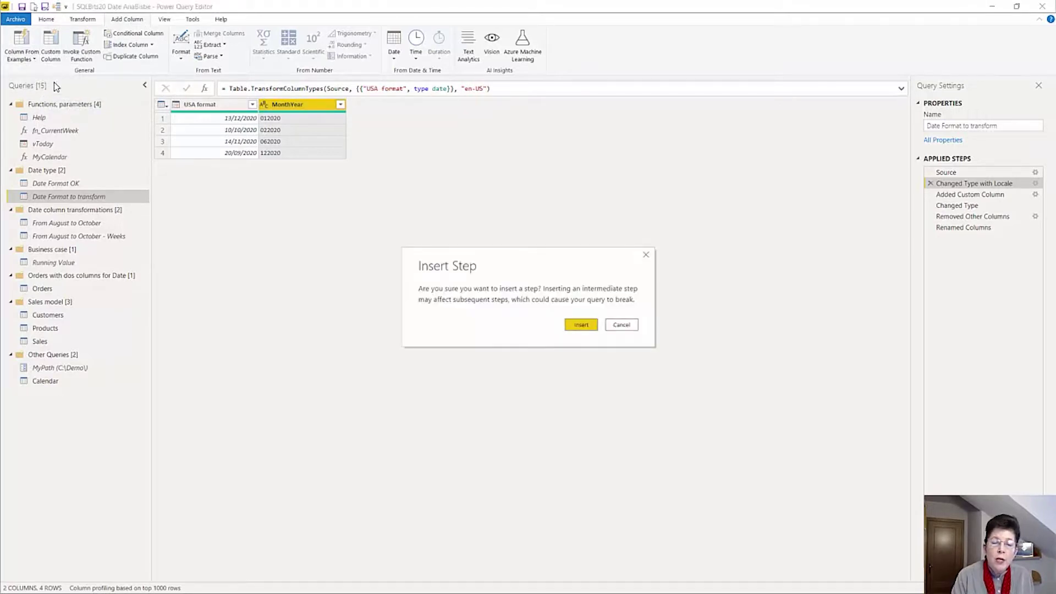
{"action": "left_click", "coordinate": [584, 327]}
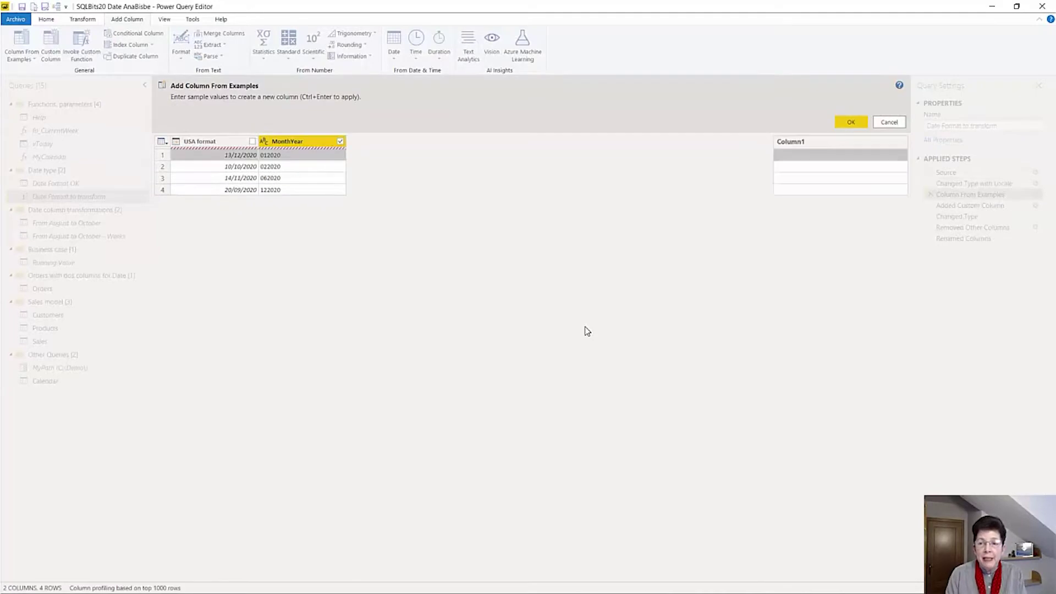
Provide the examples 01-2020 and 02-2020 for the first two rows of the new column, and discard the column
{"action": "double_click", "coordinate": [796, 155]}
{"action": "type", "text": "01"}
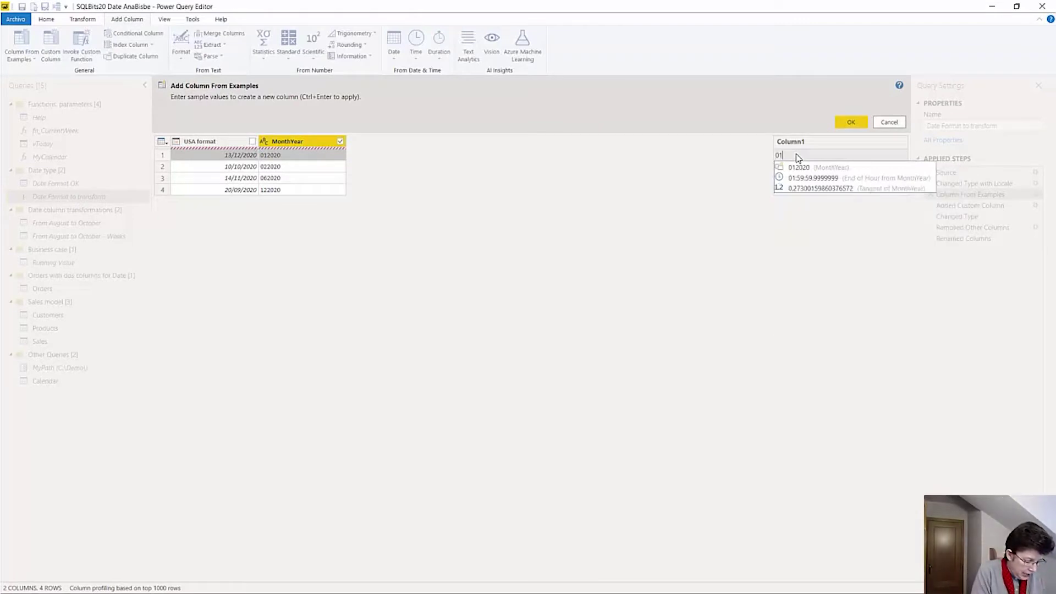
{"action": "type", "text": "-2020"}
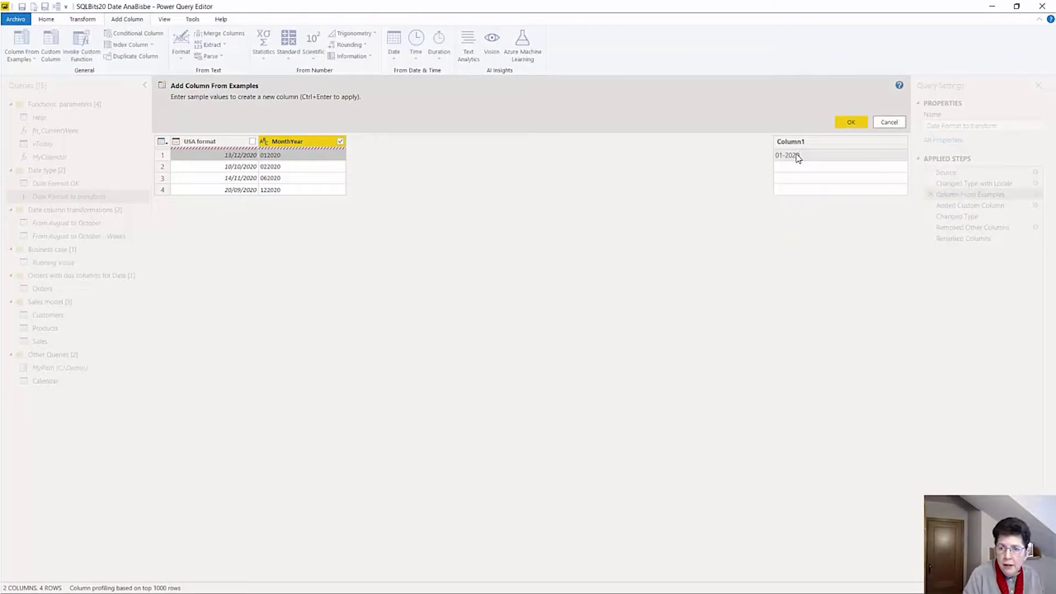
{"action": "left_click", "coordinate": [791, 169]}
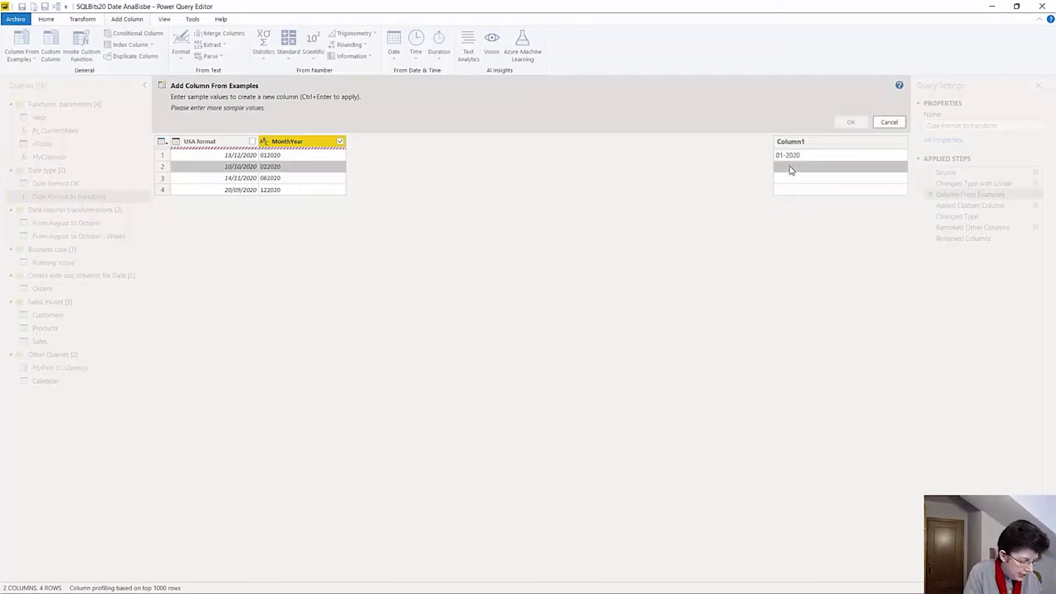
{"action": "type", "text": "02-2020"}
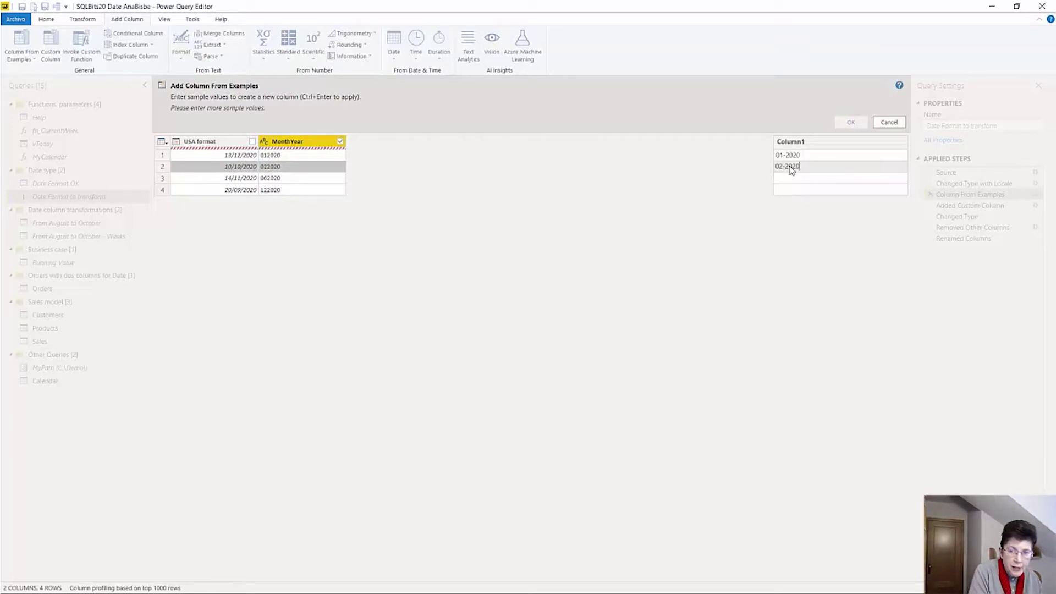
{"action": "left_click", "coordinate": [804, 178]}
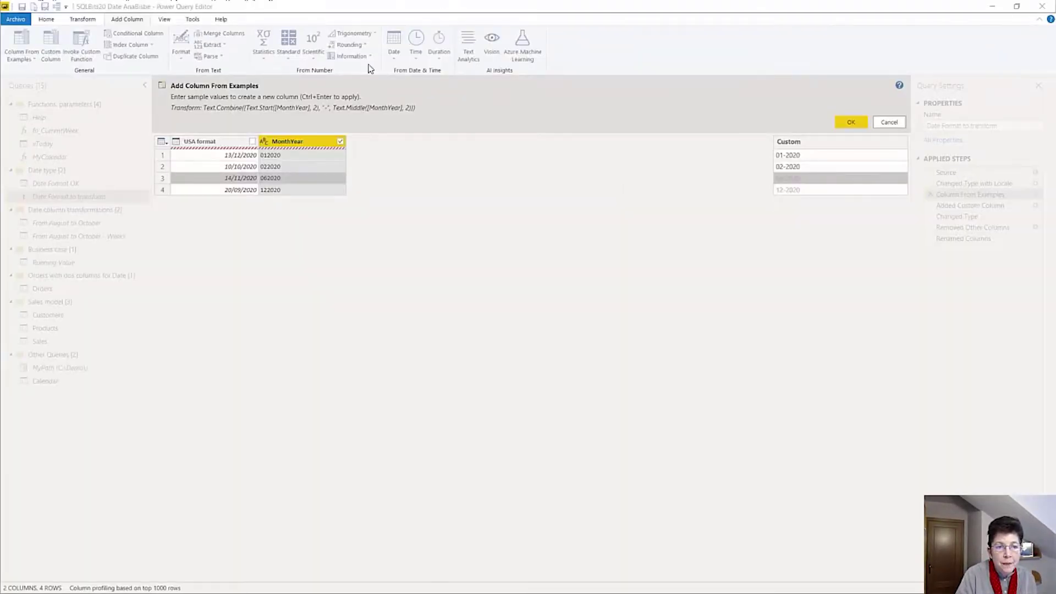
{"action": "left_click", "coordinate": [888, 122]}
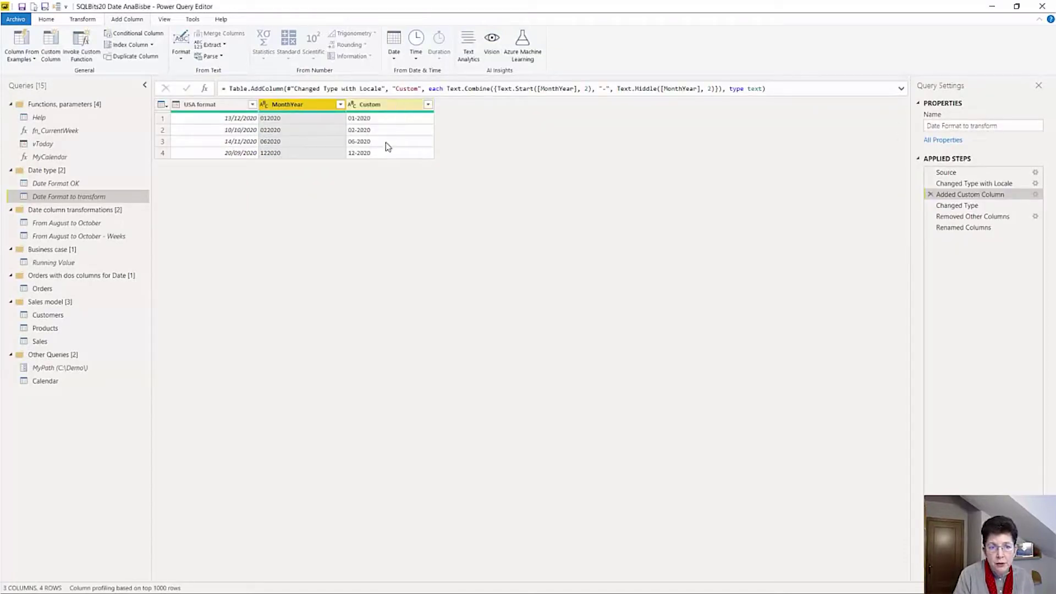
Review the results of the Changed Type, Removed Other Columns and Renamed Columns steps, and minimize the query editor
{"action": "left_click", "coordinate": [955, 205]}
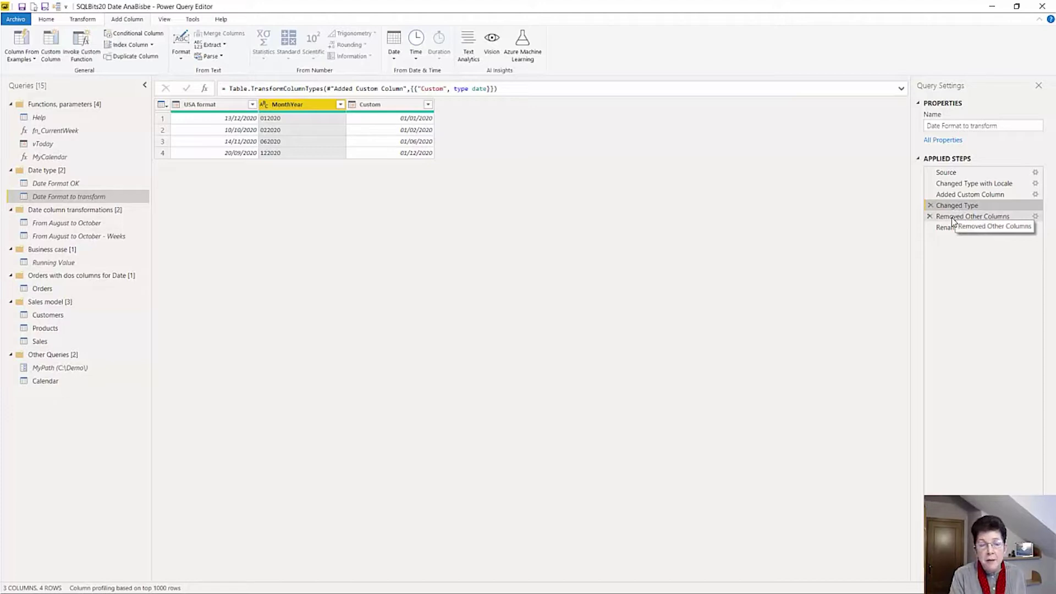
{"action": "left_click", "coordinate": [953, 218]}
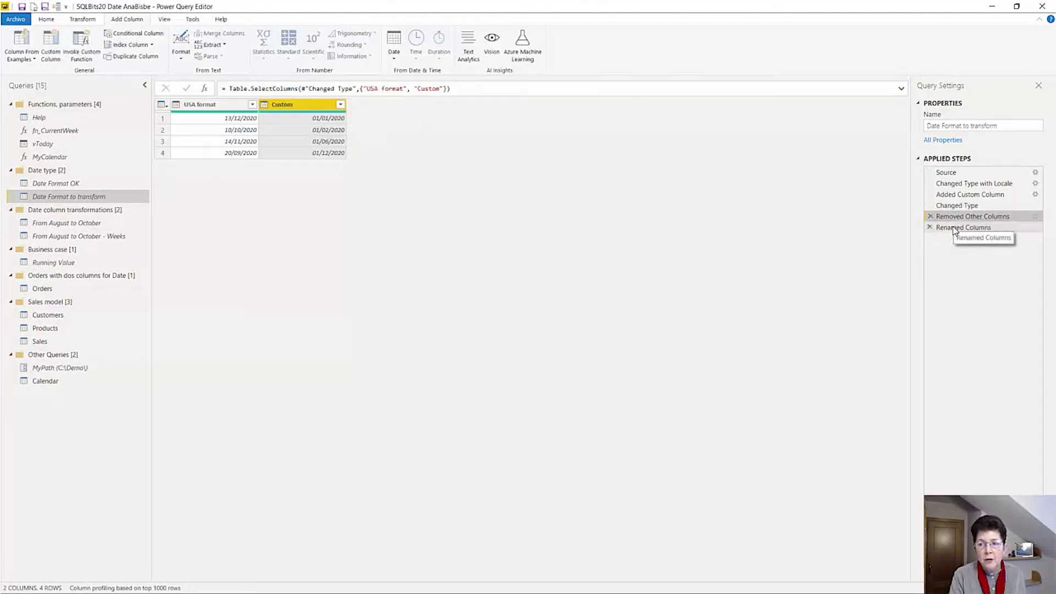
{"action": "left_click", "coordinate": [956, 228]}
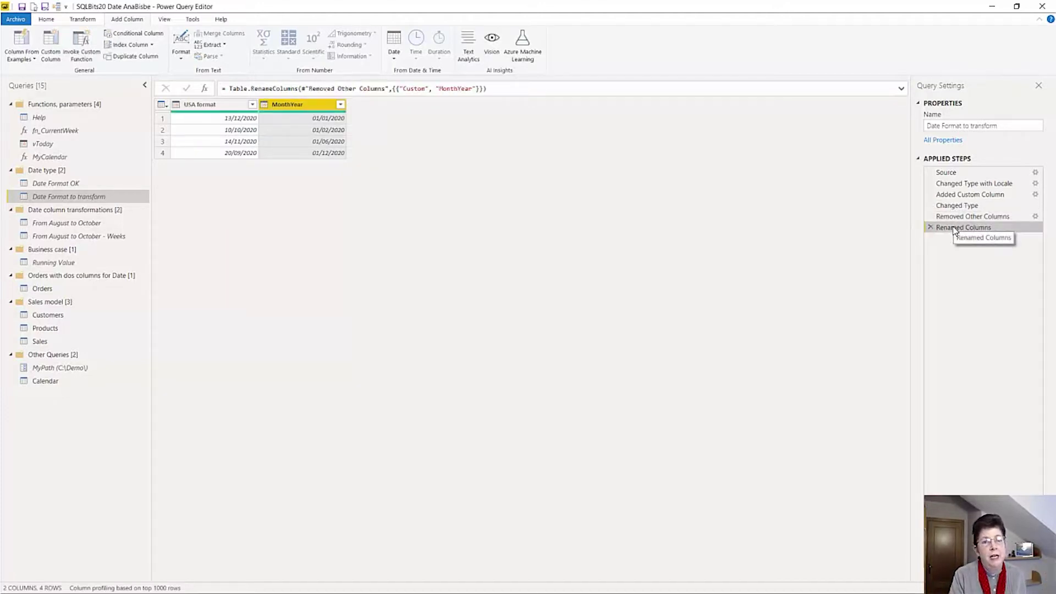
{"action": "left_click", "coordinate": [992, 6]}
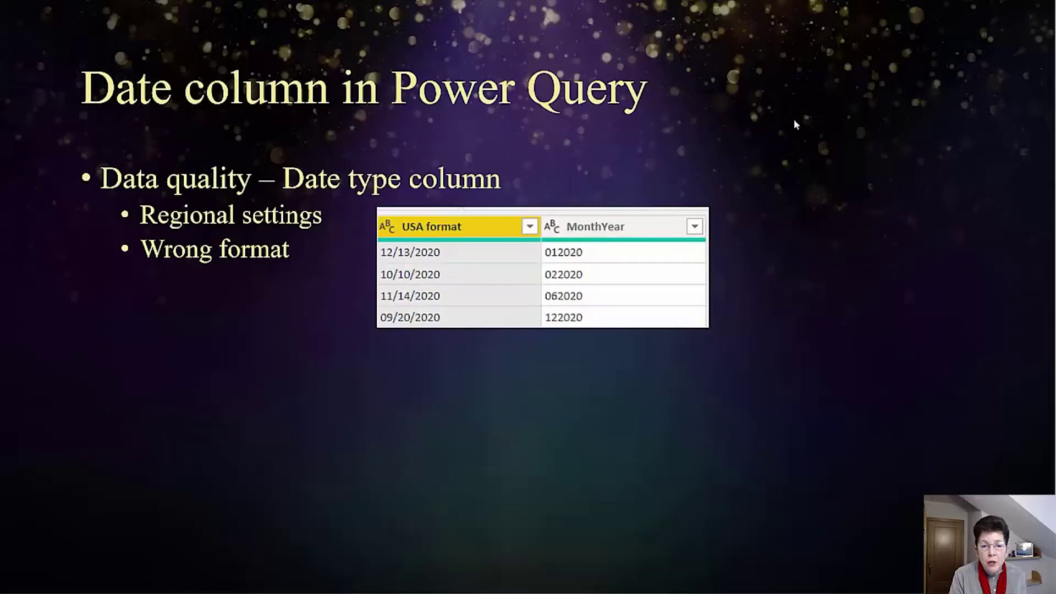
{"action": "left_click", "coordinate": [308, 328]}
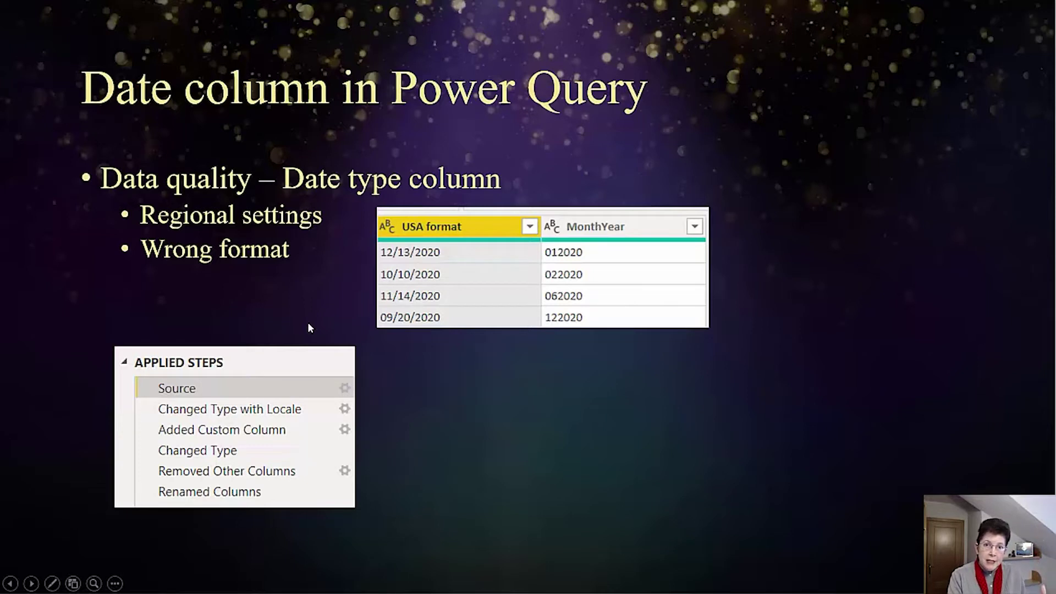
{"action": "left_click", "coordinate": [308, 328]}
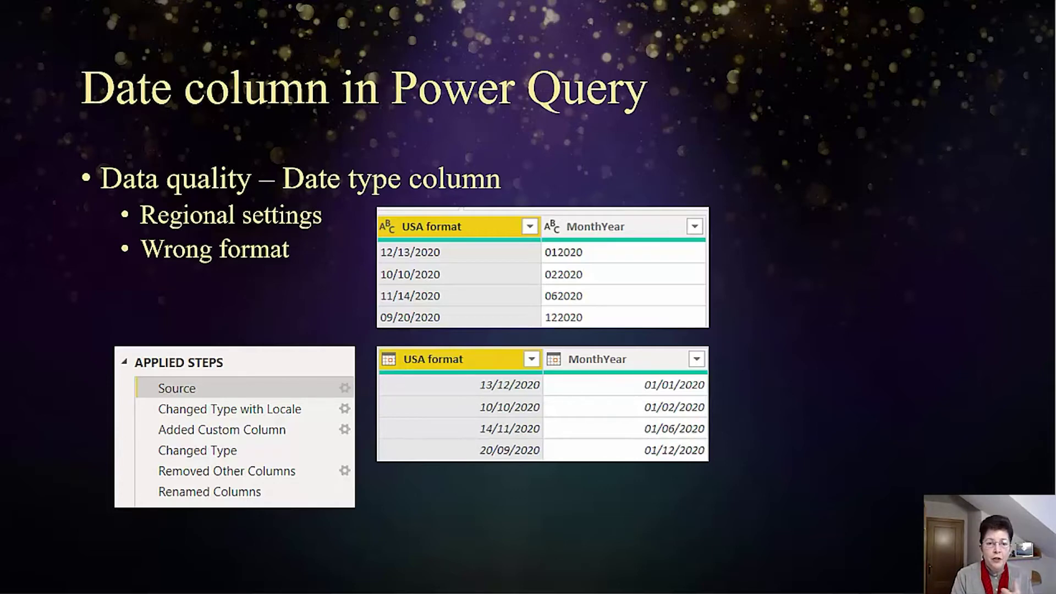
{"action": "left_click", "coordinate": [526, 265]}
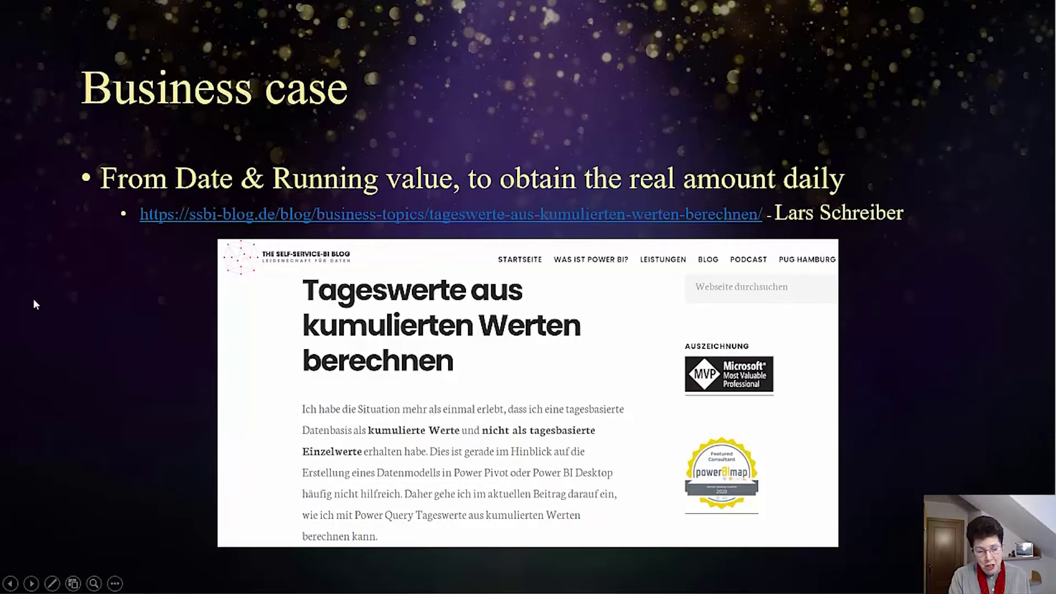
{"action": "left_click", "coordinate": [143, 332]}
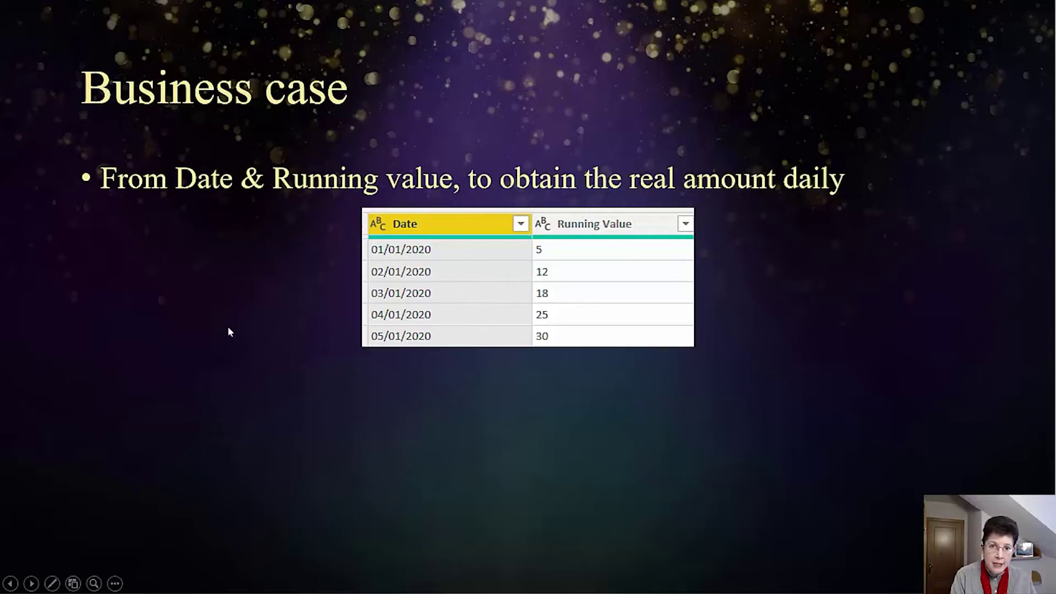
{"action": "key", "text": "Right"}
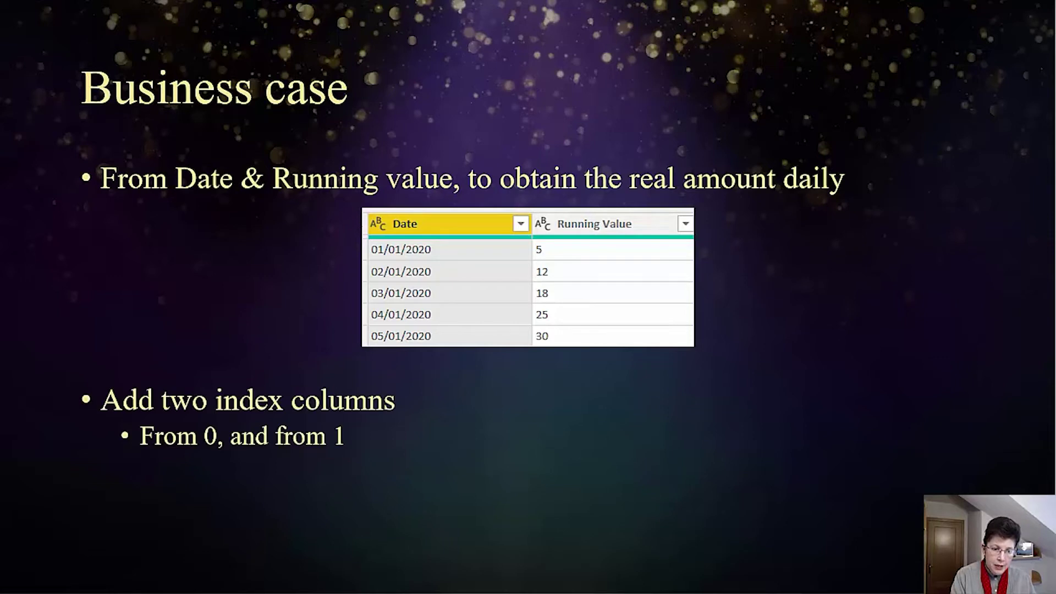
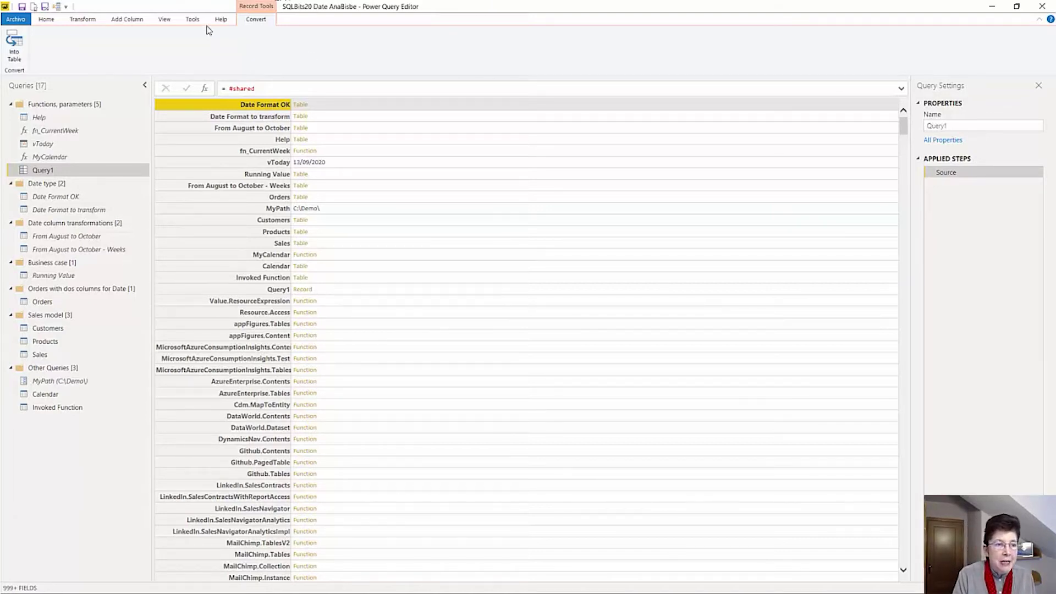
Convert the #shared record into a table and filter its Name column to the entries containing "week"
{"action": "left_click", "coordinate": [15, 51]}
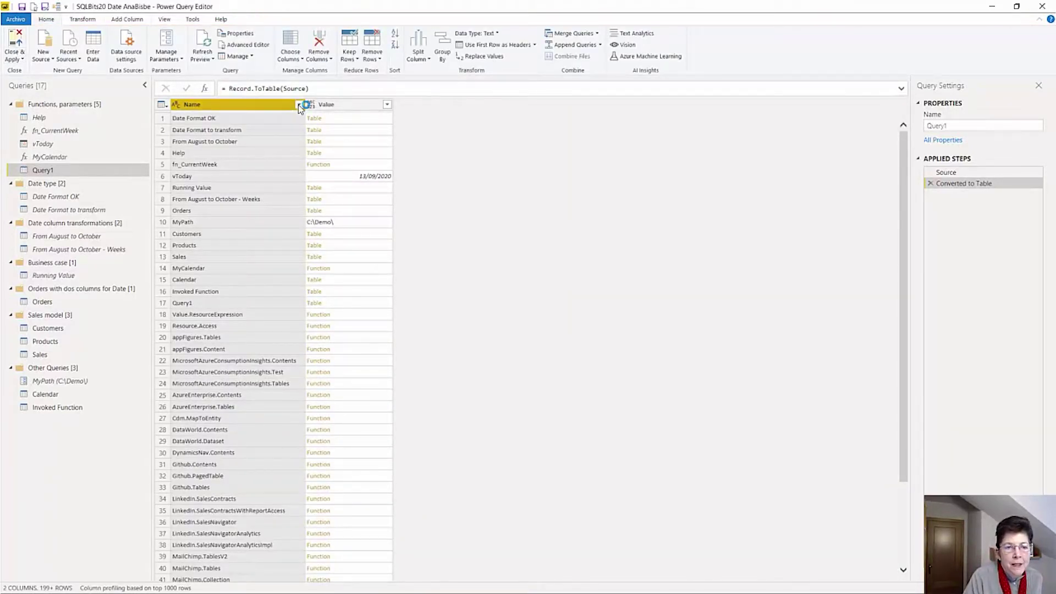
{"action": "left_click", "coordinate": [299, 104]}
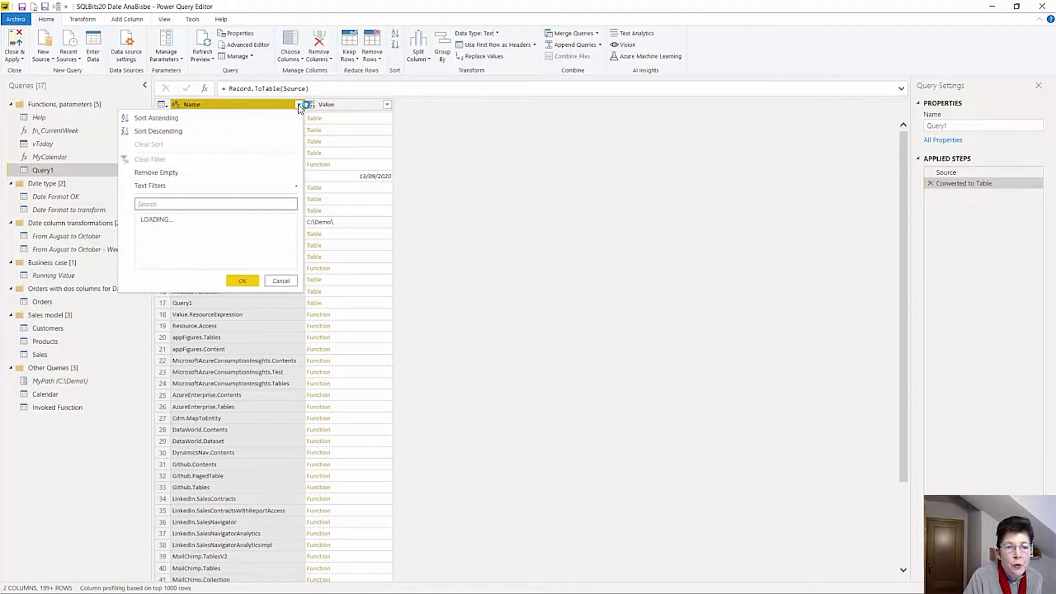
{"action": "left_click", "coordinate": [209, 202]}
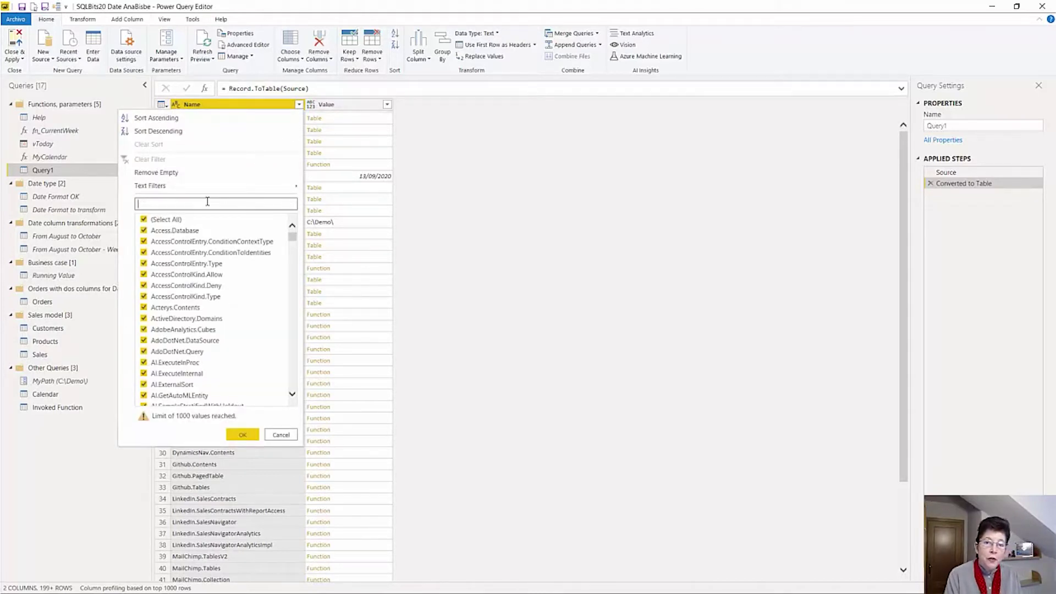
{"action": "type", "text": "week"}
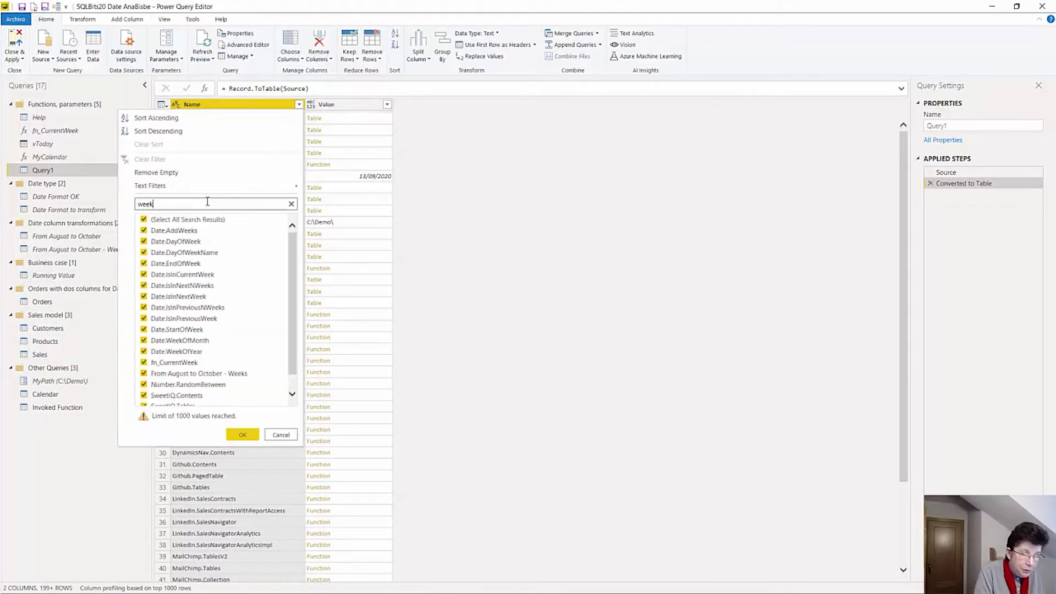
{"action": "left_click", "coordinate": [242, 435]}
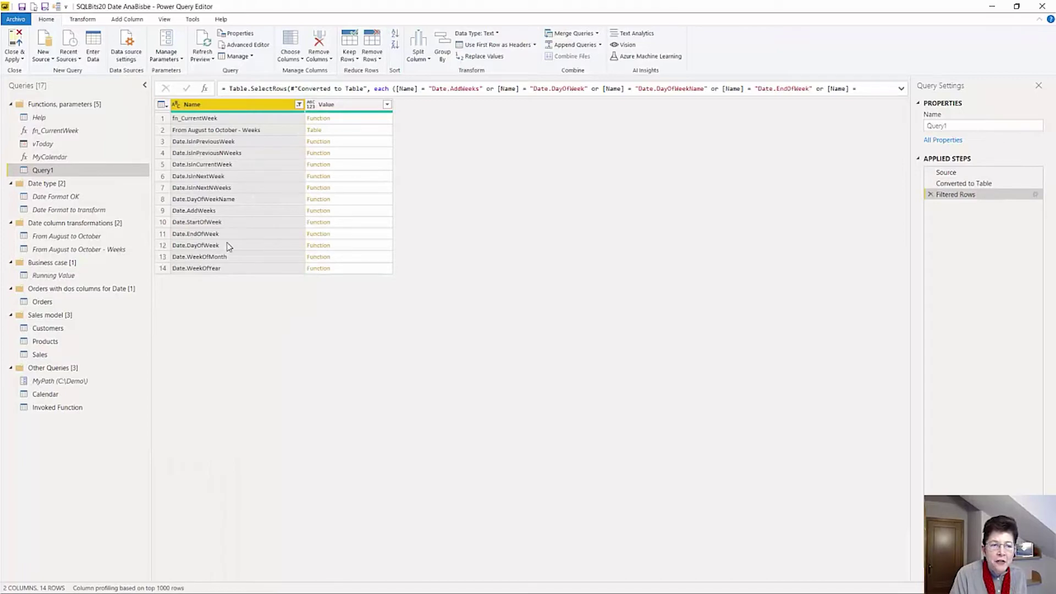
Read the documentation and usage example of the Date.IsInCurrentWeek function in the filtered list
{"action": "left_click_drag", "start_coordinate": [337, 12], "coordinate": [409, 37]}
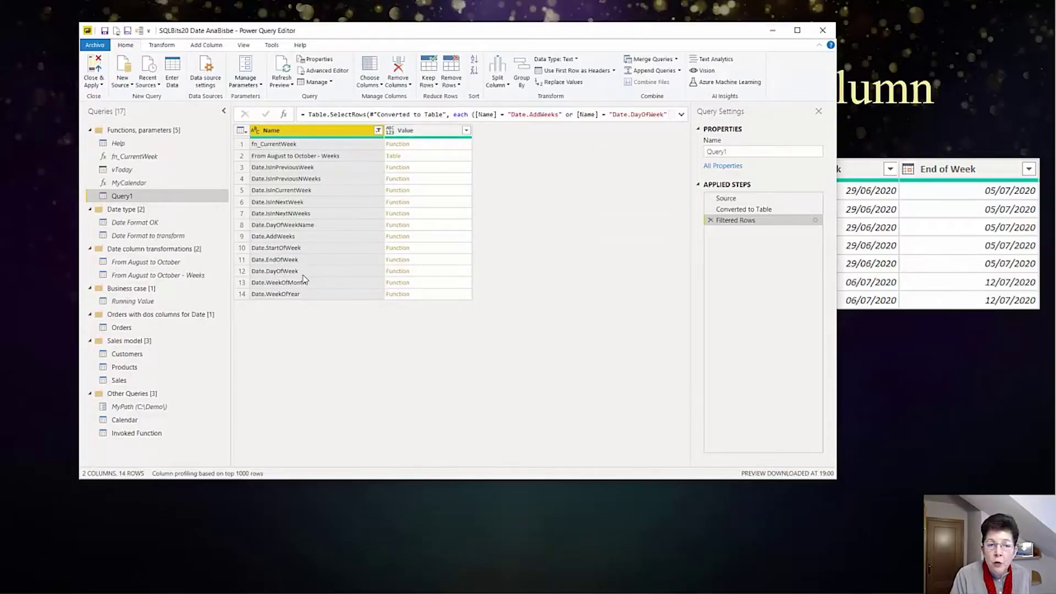
{"action": "left_click", "coordinate": [440, 195]}
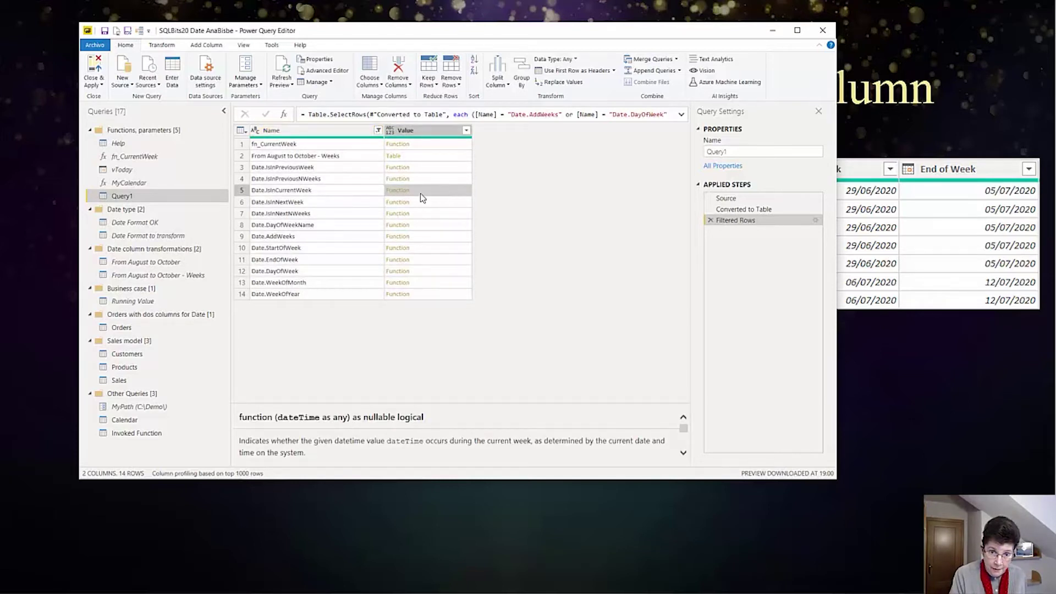
{"action": "left_click_drag", "start_coordinate": [497, 404], "coordinate": [494, 304]}
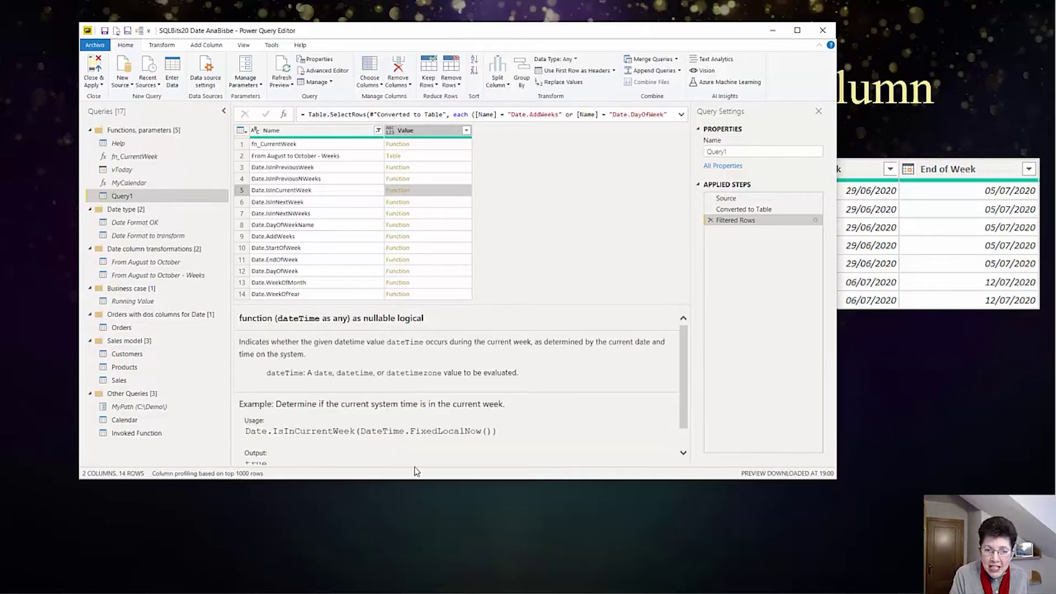
{"action": "scroll", "coordinate": [519, 429], "scroll_direction": "down", "scroll_amount": 1}
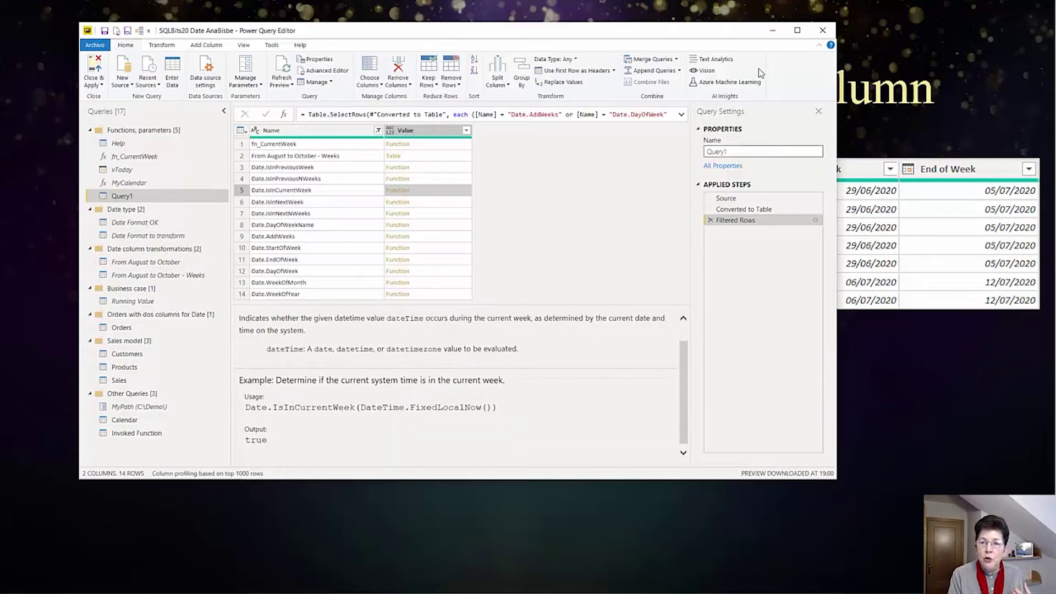
{"action": "left_click", "coordinate": [797, 30]}
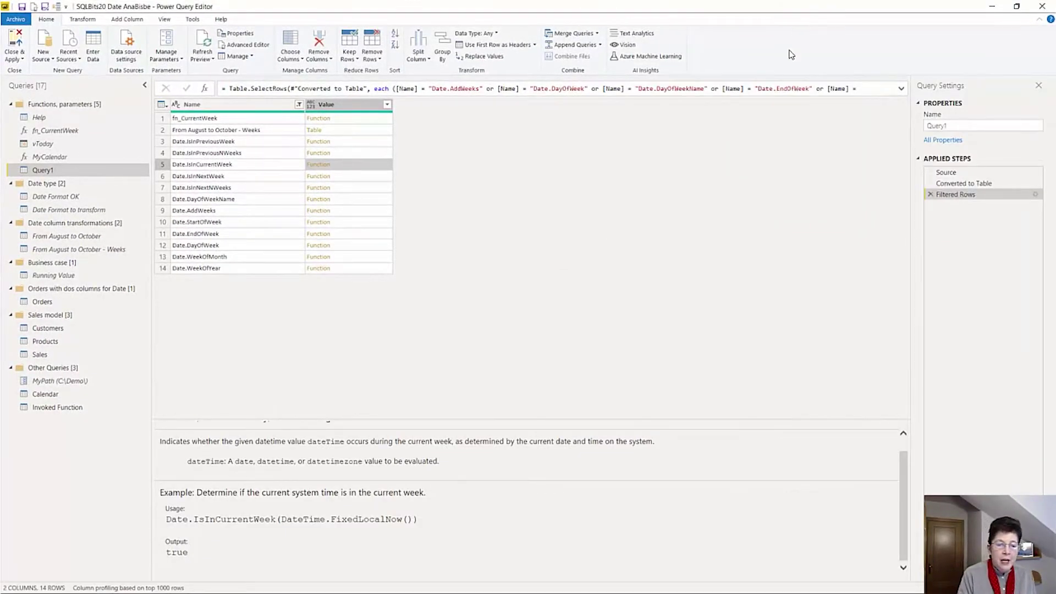
Add the Date.IsInCurrentWeek function as a new query and rename it fn_Demo_CurrentWeek
{"action": "right_click", "coordinate": [361, 167]}
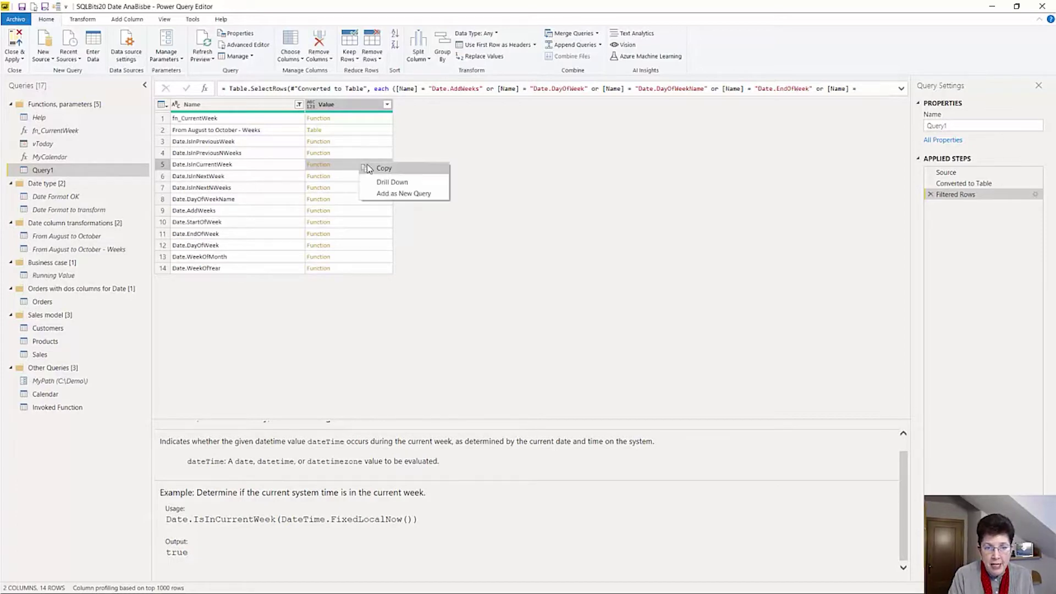
{"action": "left_click", "coordinate": [423, 196]}
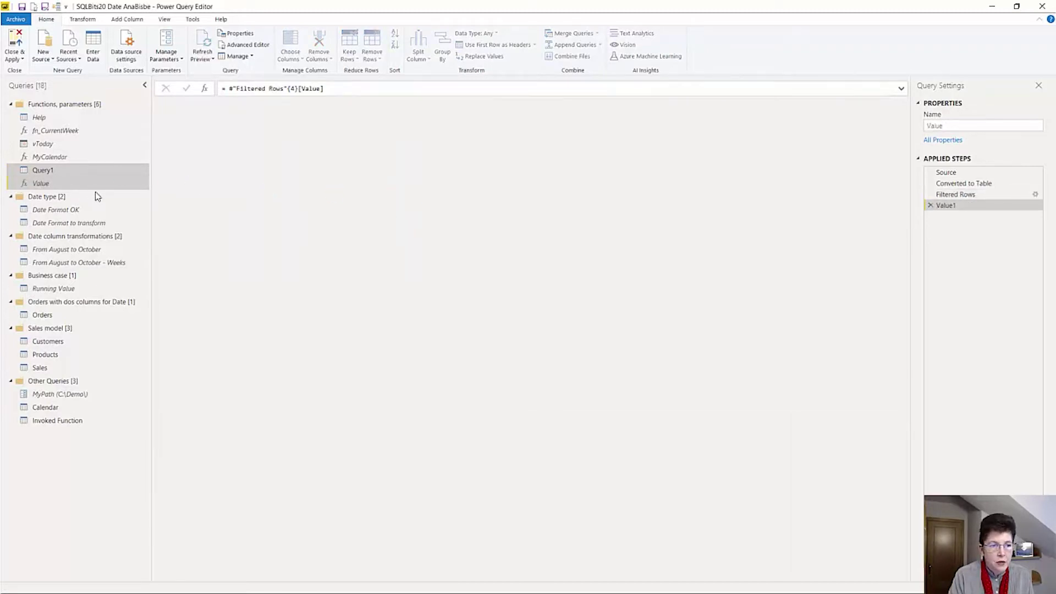
{"action": "double_click", "coordinate": [55, 181]}
{"action": "type", "text": "f"}
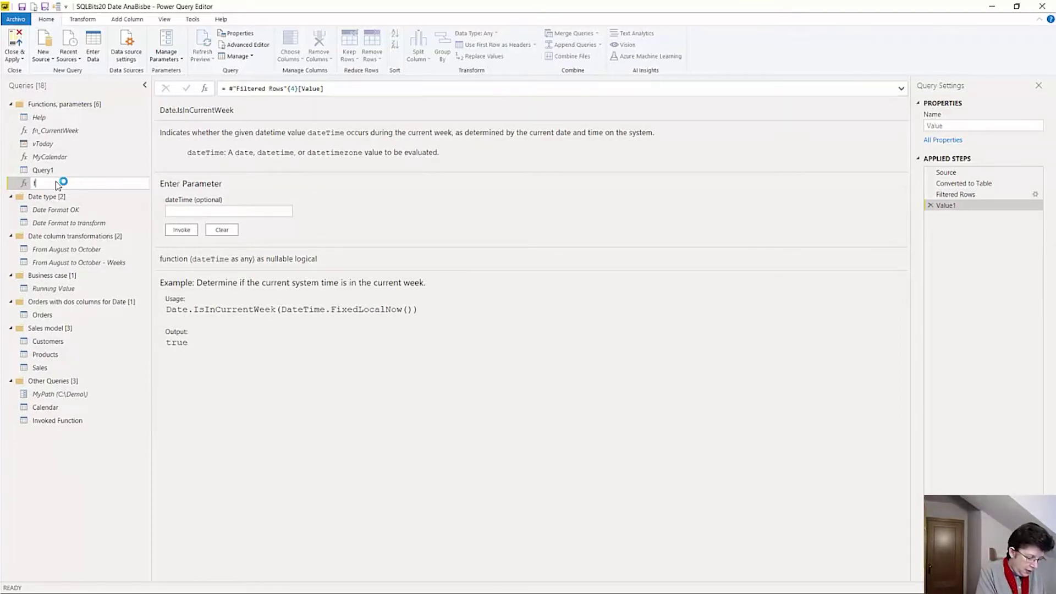
{"action": "type", "text": "n_Dem"}
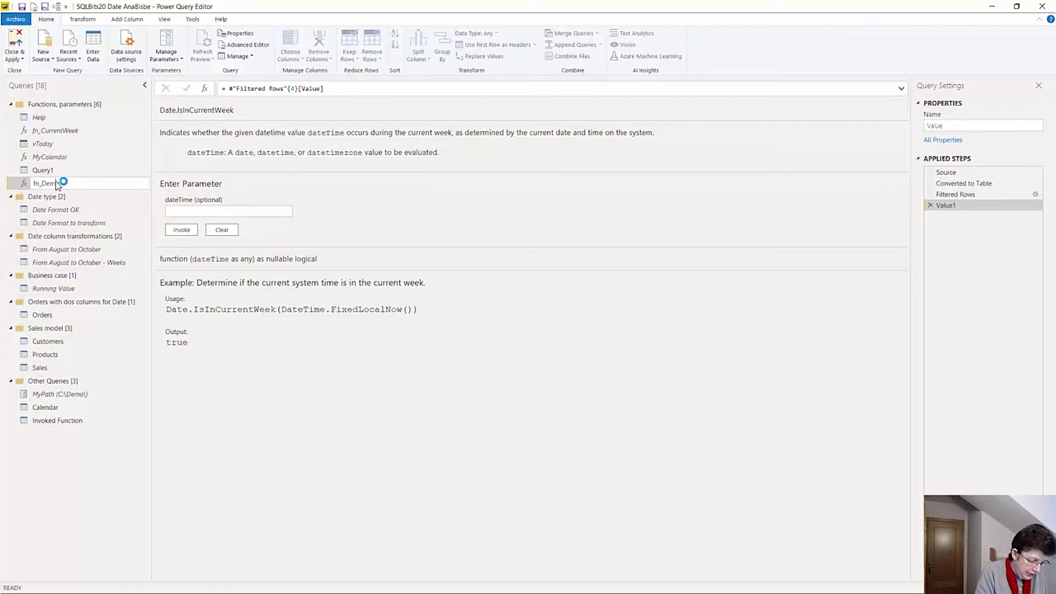
{"action": "type", "text": "oCurren"}
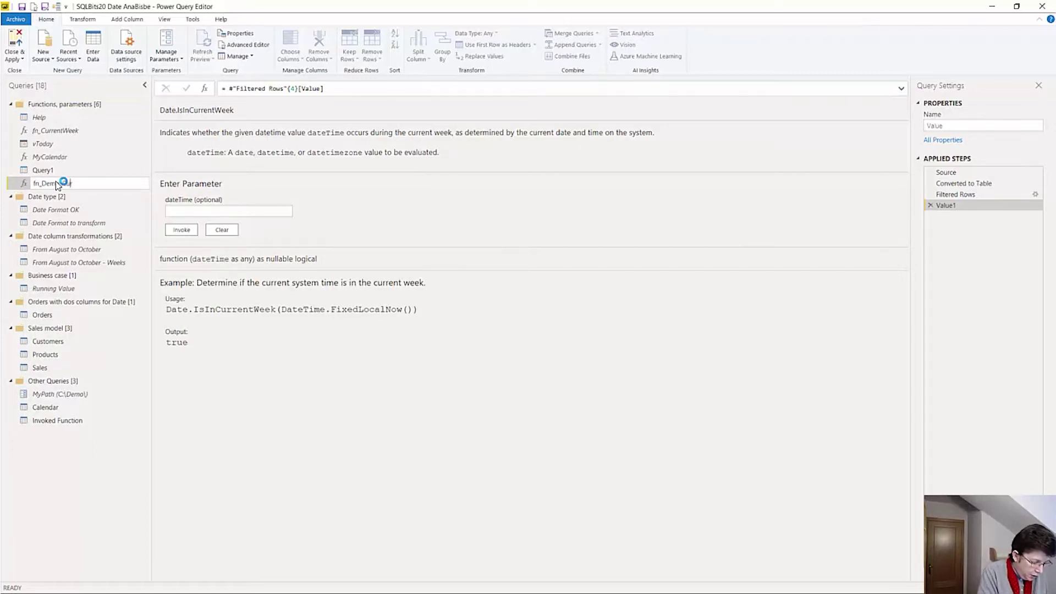
{"action": "type", "text": "tWeek"}
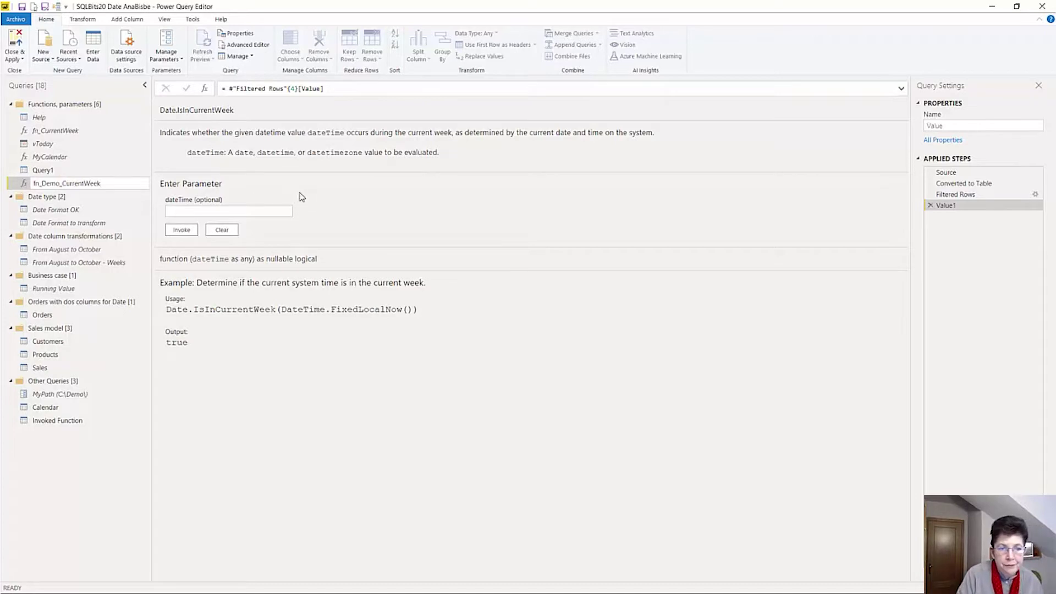
{"action": "key", "text": "Return"}
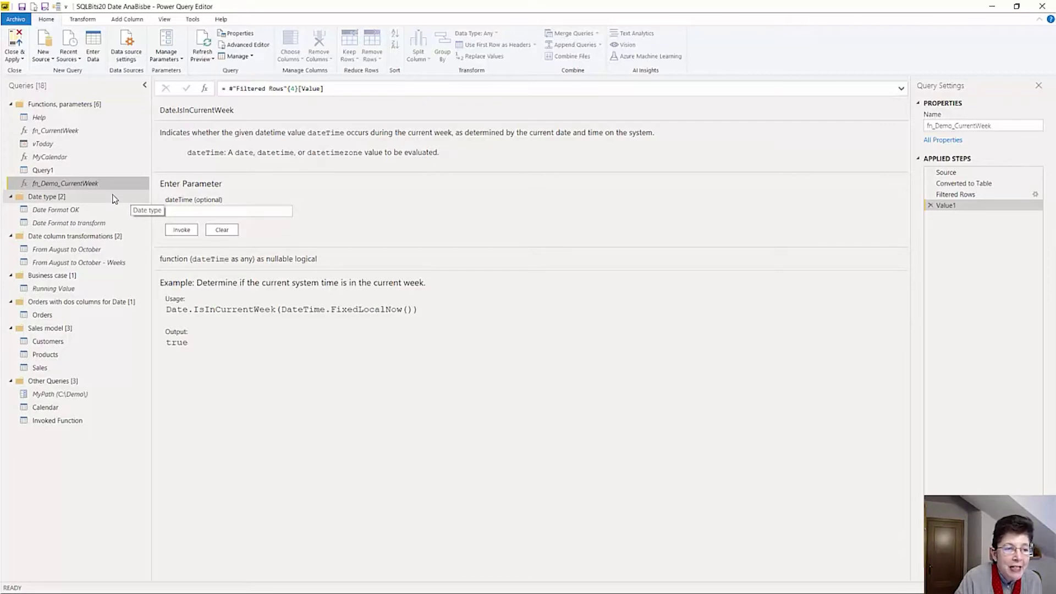
Start invoking the custom function fn_Demo_CurrentWeek on the Date column of the Invoked Function query
{"action": "left_click", "coordinate": [88, 422]}
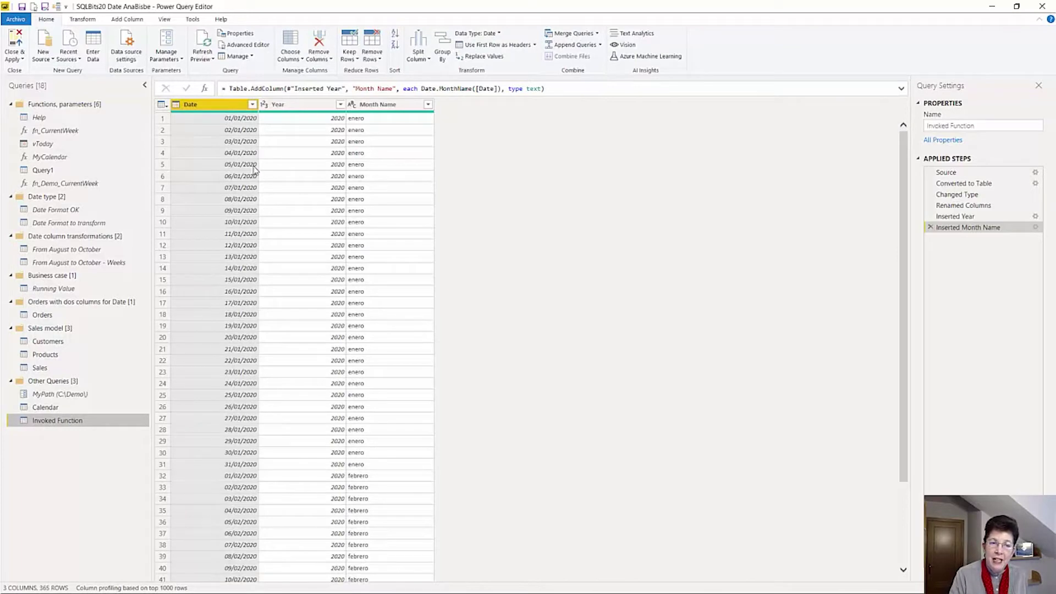
{"action": "left_click", "coordinate": [126, 22]}
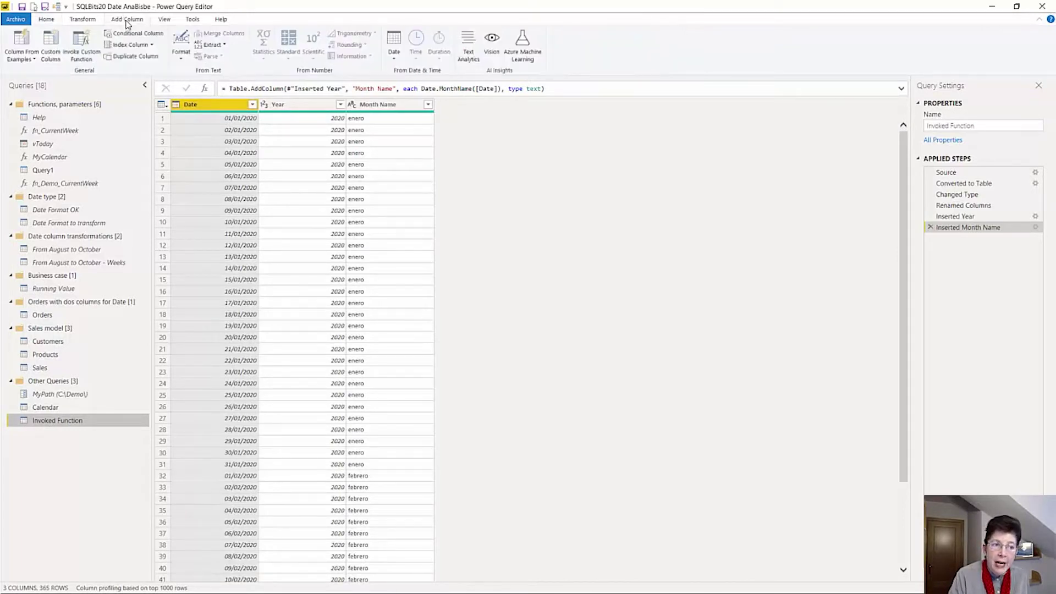
{"action": "left_click", "coordinate": [81, 49]}
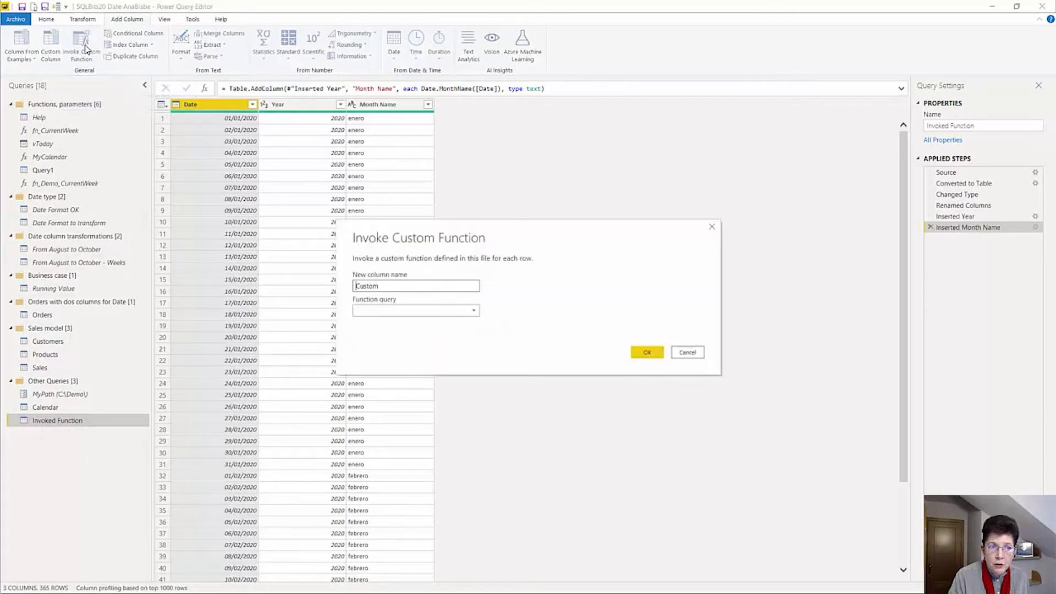
{"action": "left_click", "coordinate": [477, 313]}
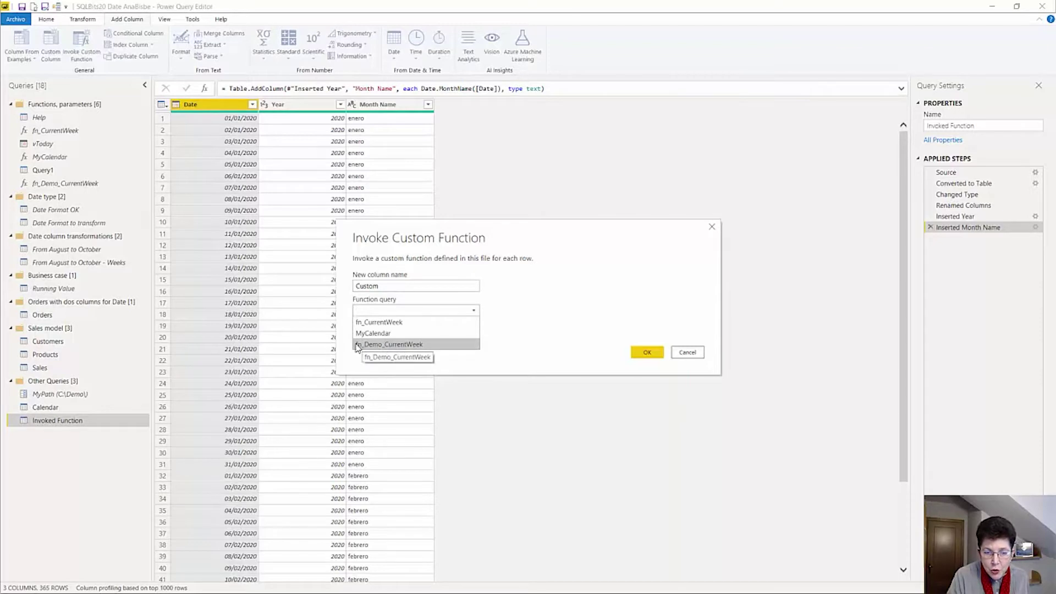
{"action": "left_click", "coordinate": [421, 345]}
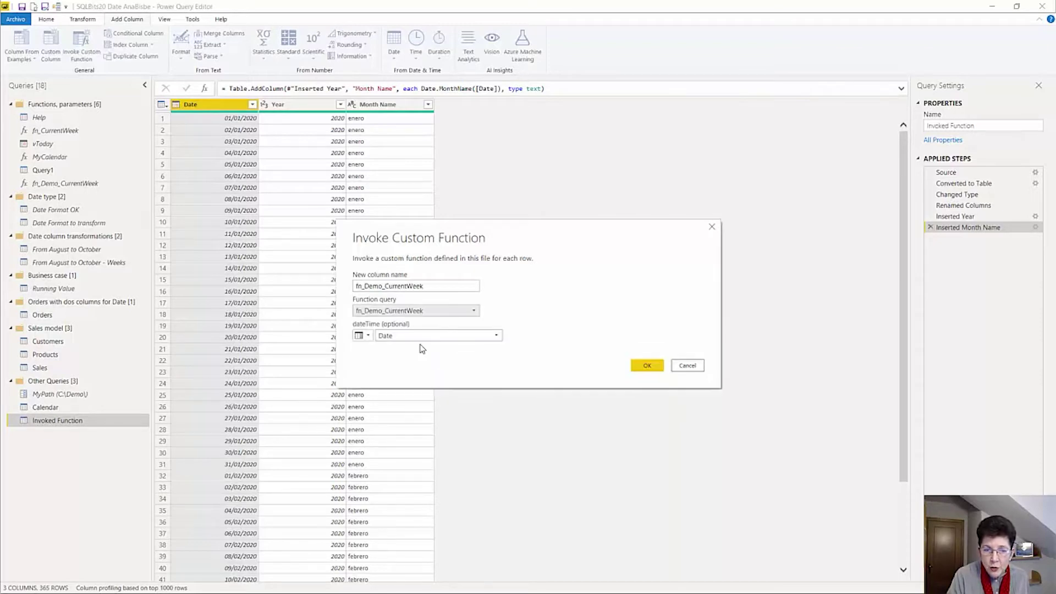
Name the new column "Is Current Week?" and add it to the table
{"action": "left_click", "coordinate": [425, 289]}
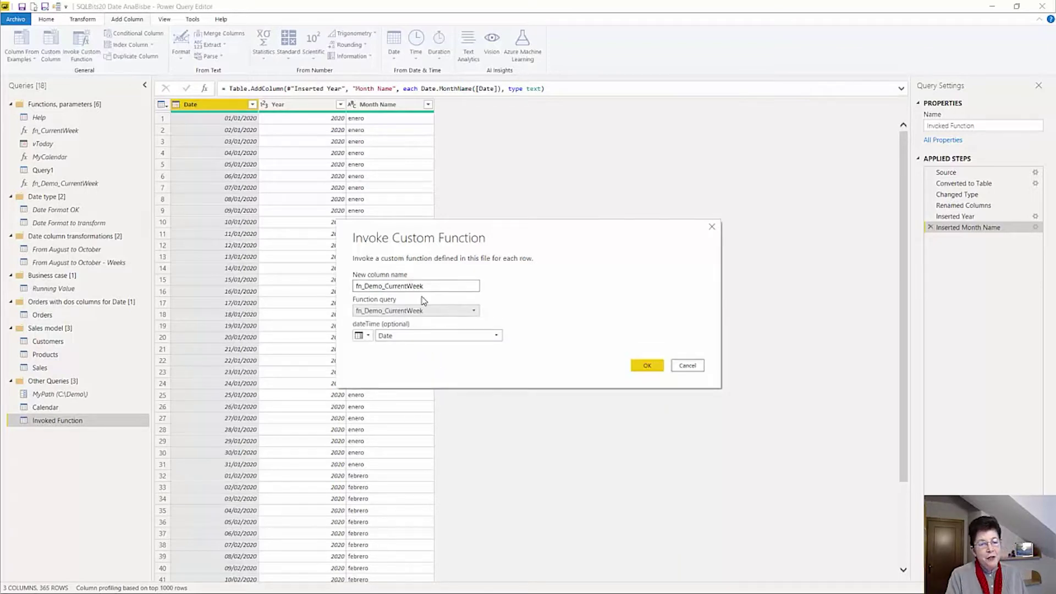
{"action": "left_click_drag", "start_coordinate": [431, 284], "coordinate": [355, 285]}
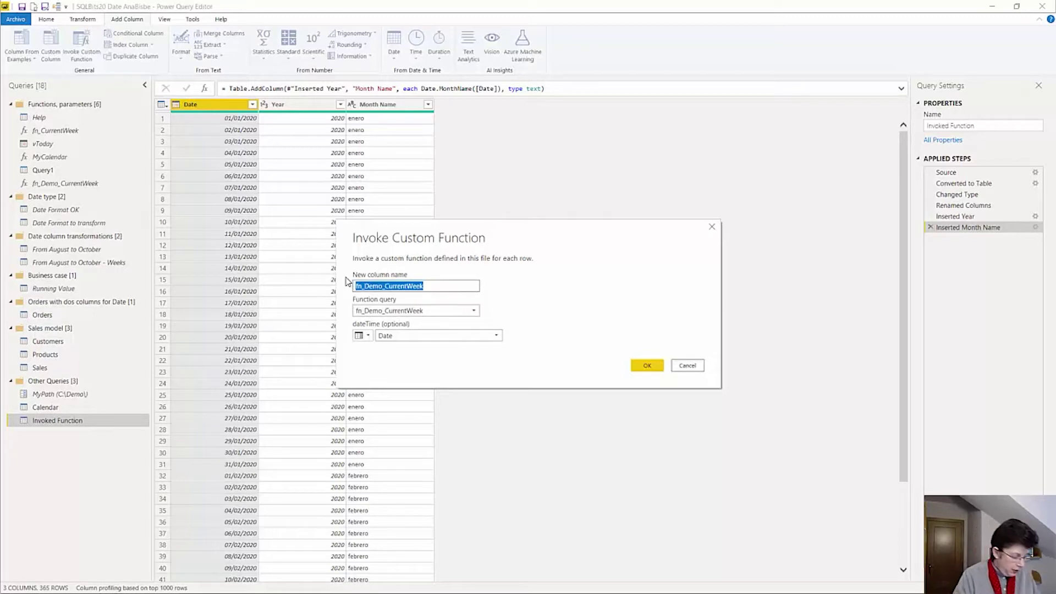
{"action": "type", "text": "Is C"}
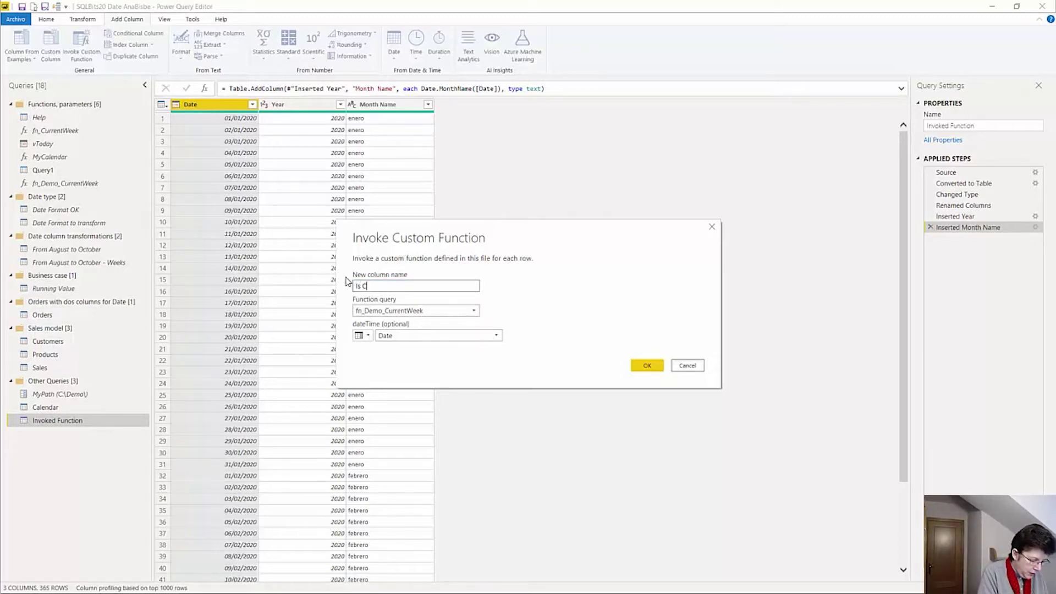
{"action": "type", "text": "urrent Week"}
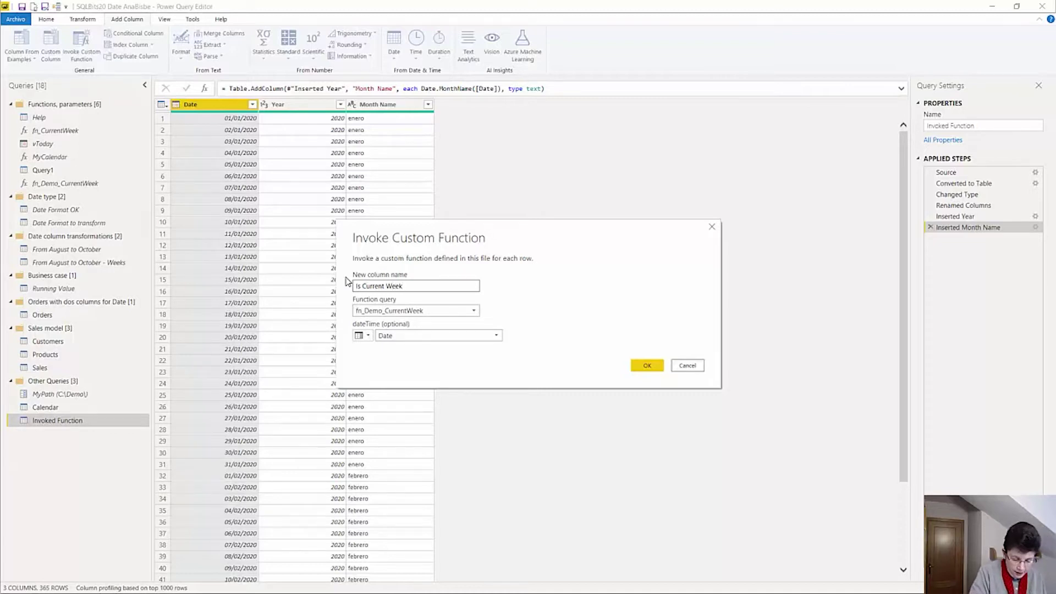
{"action": "type", "text": "?"}
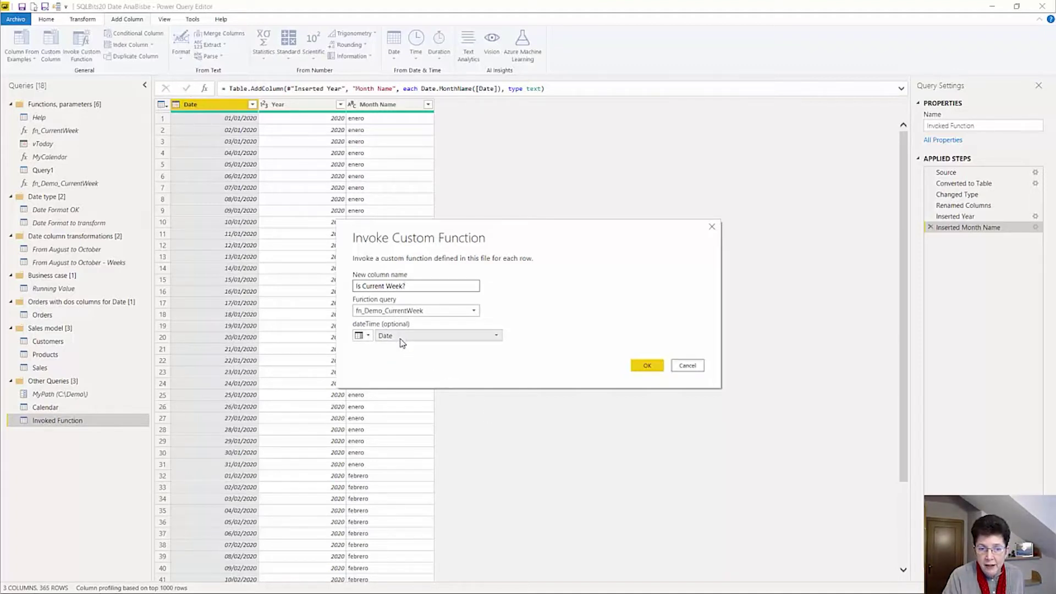
{"action": "left_click", "coordinate": [646, 366]}
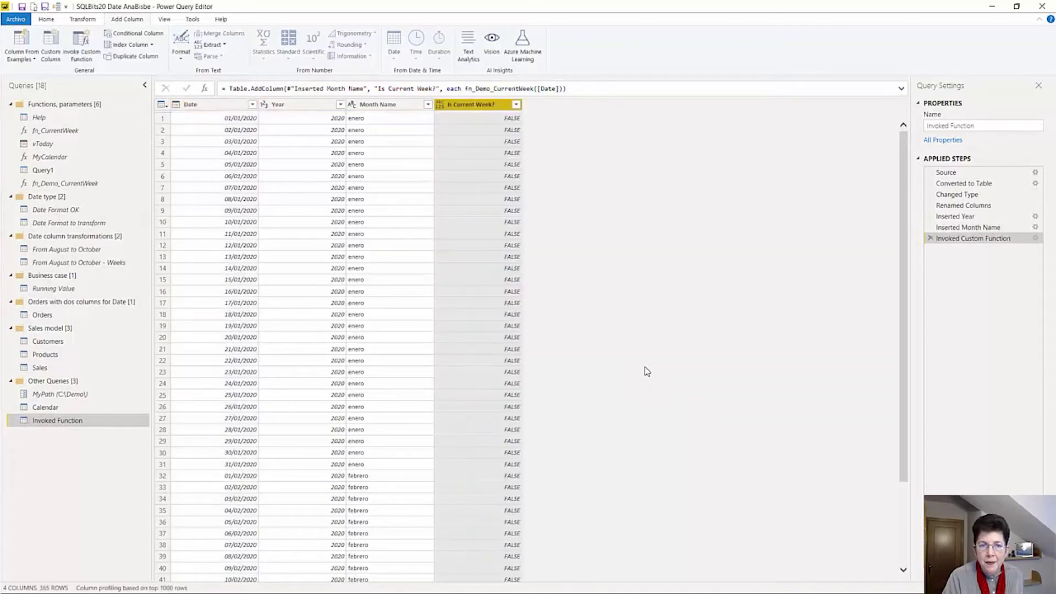
Examine the Is Current Week? values and the Current Week column of the From August to October query, and widen the query list
{"action": "scroll", "coordinate": [526, 175], "scroll_direction": "down", "scroll_amount": 13}
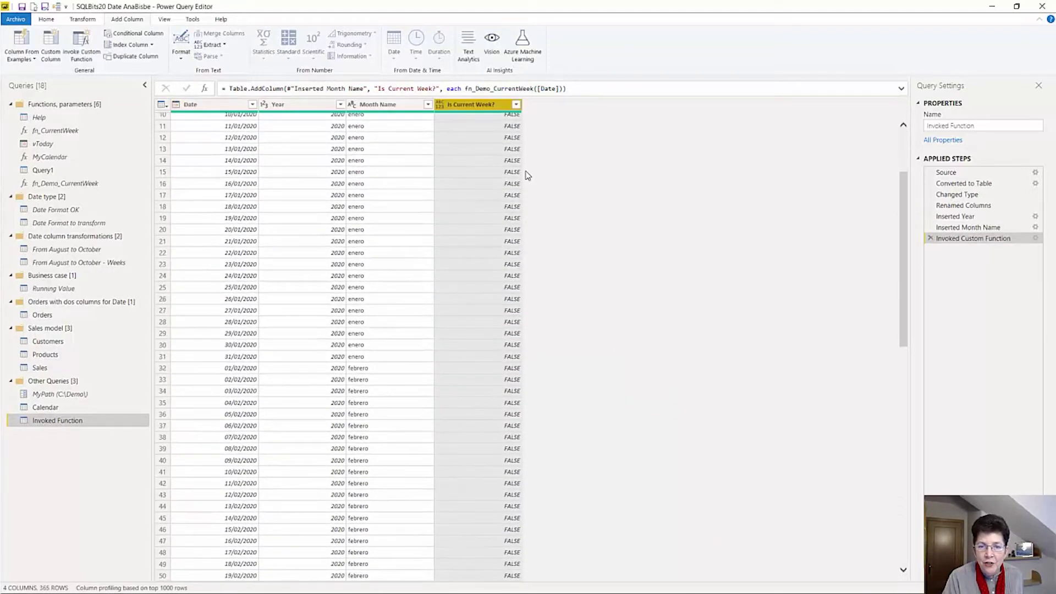
{"action": "scroll", "coordinate": [526, 175], "scroll_direction": "down", "scroll_amount": 6}
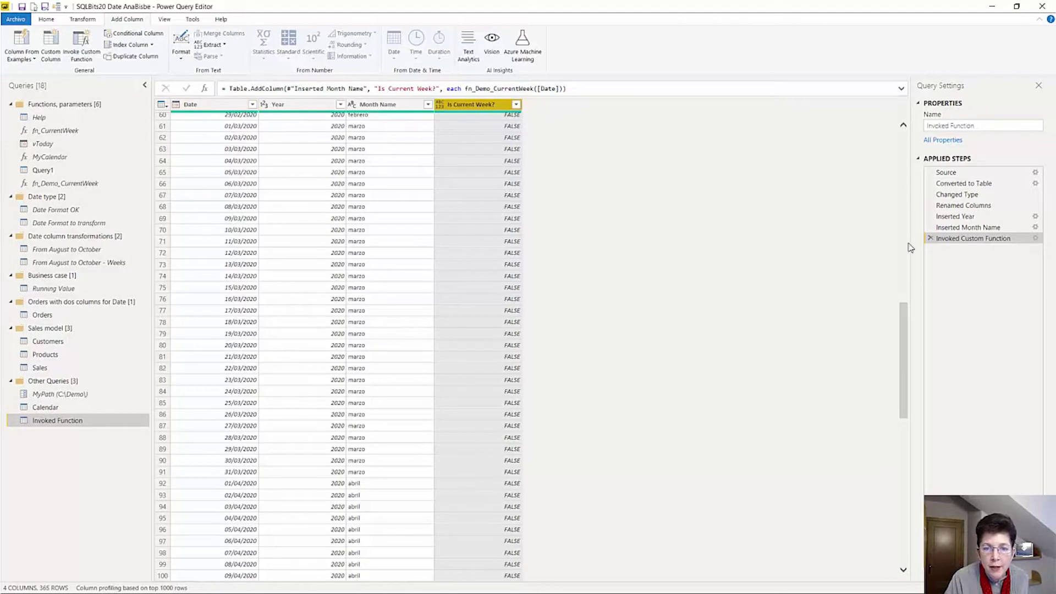
{"action": "scroll", "coordinate": [721, 250], "scroll_direction": "down", "scroll_amount": 15}
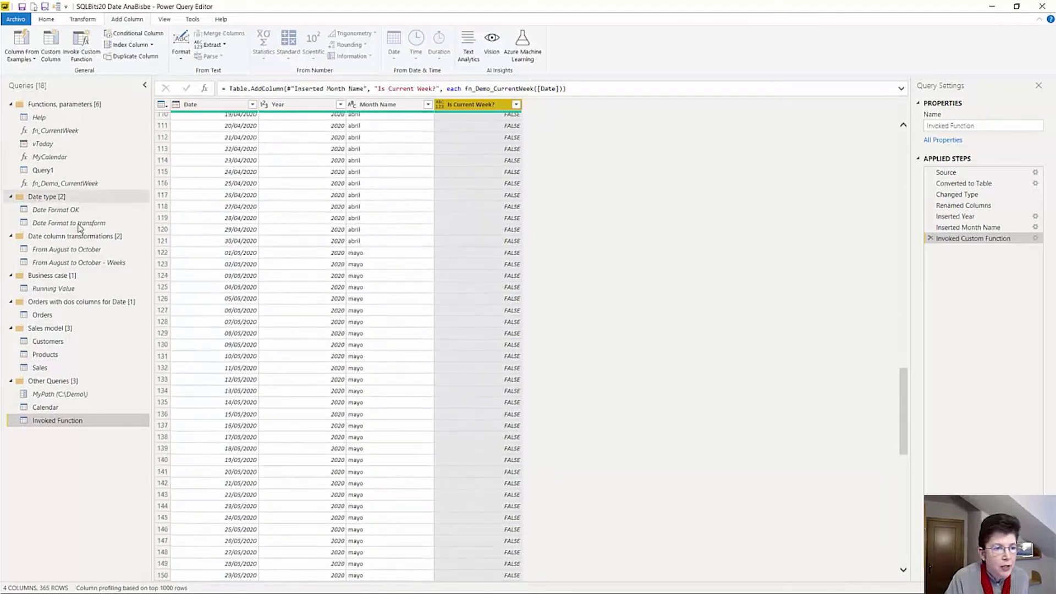
{"action": "left_click", "coordinate": [89, 251]}
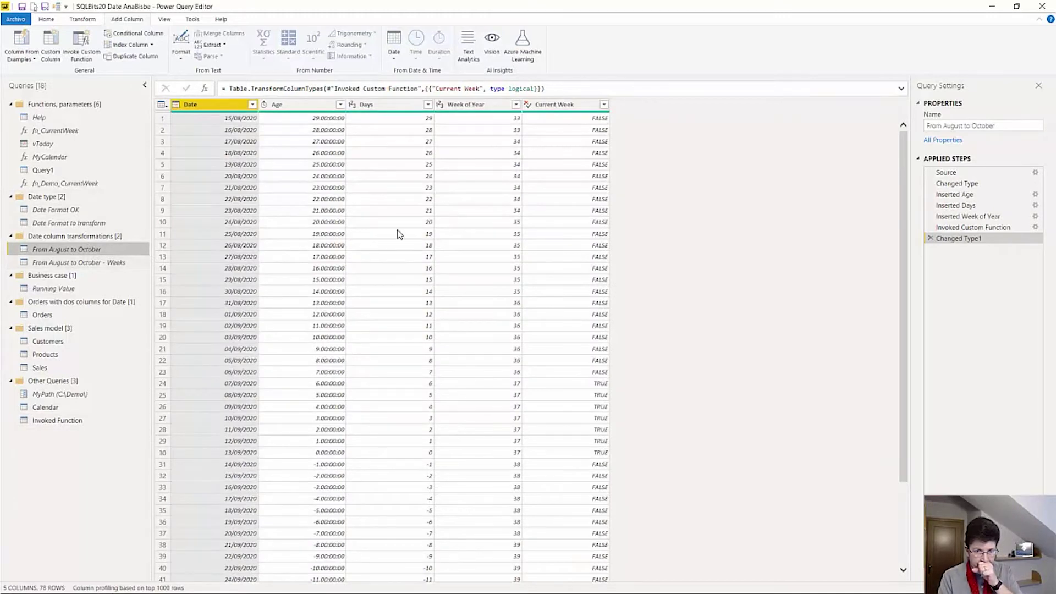
{"action": "scroll", "coordinate": [429, 191], "scroll_direction": "down", "scroll_amount": 2}
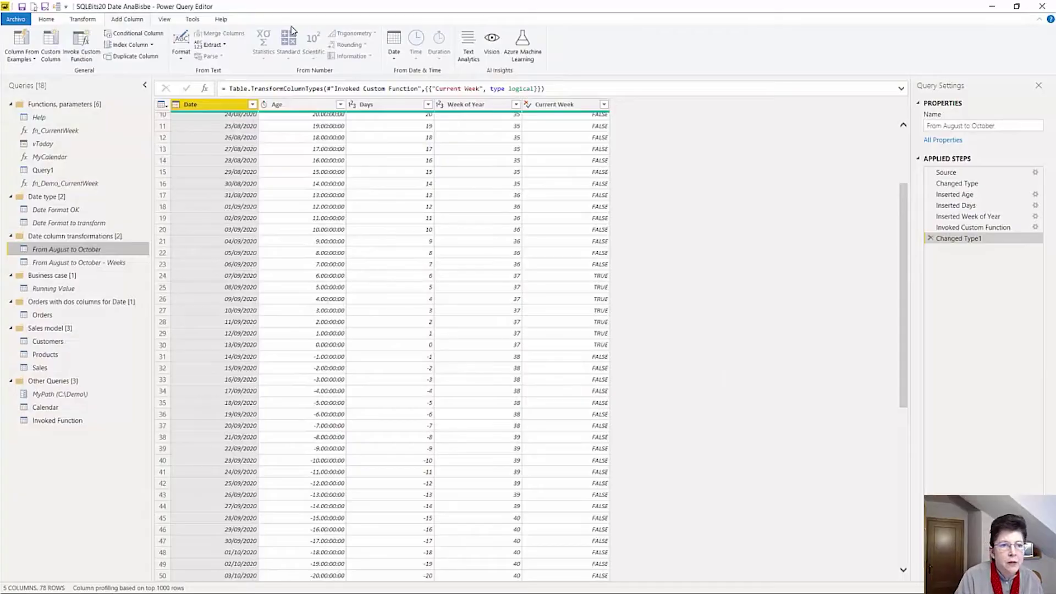
{"action": "left_click_drag", "start_coordinate": [148, 158], "coordinate": [287, 302]}
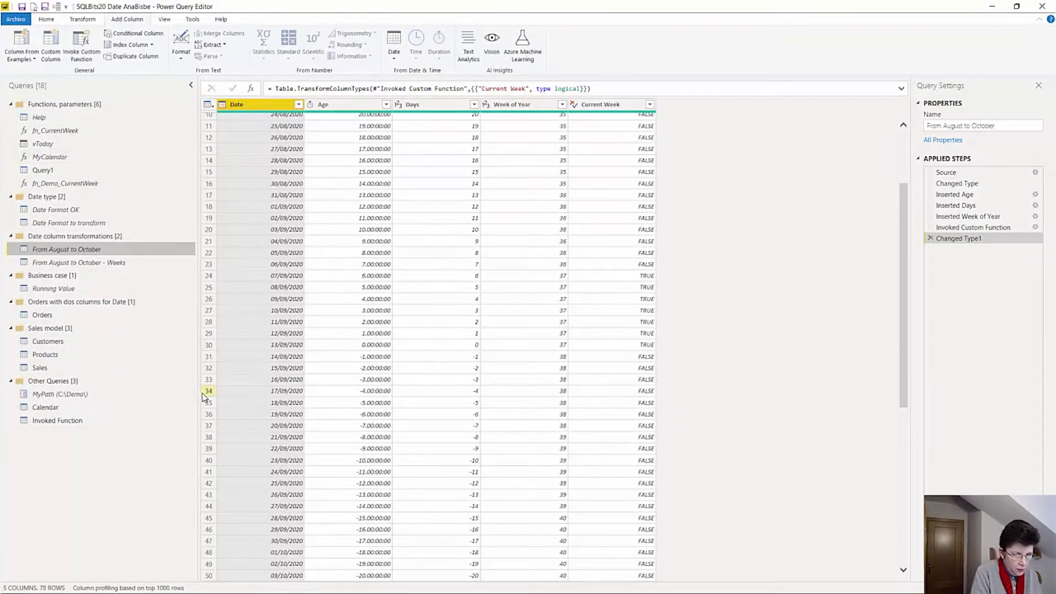
Inspect the 13/09/2020 record of the From August to October query, then minimize the editor to return to the presentation
{"action": "left_click", "coordinate": [210, 346]}
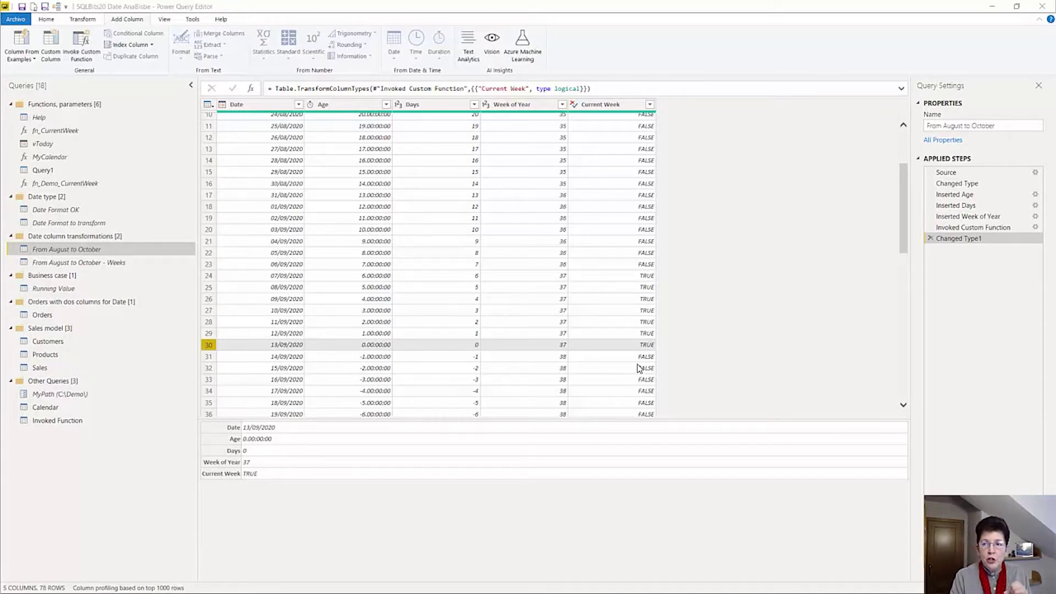
{"action": "left_click", "coordinate": [993, 8]}
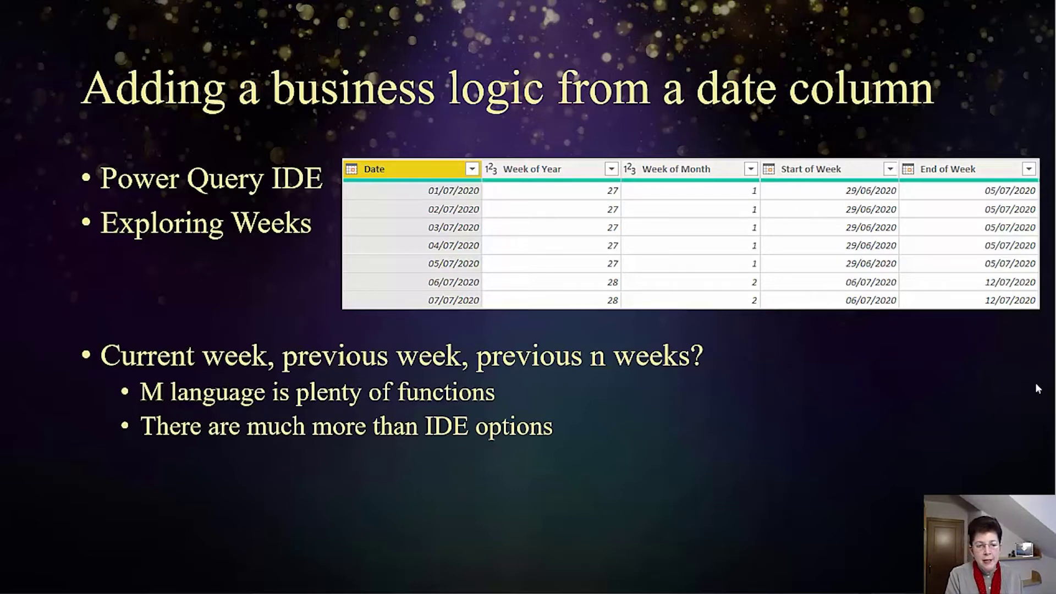
{"action": "left_click", "coordinate": [744, 442]}
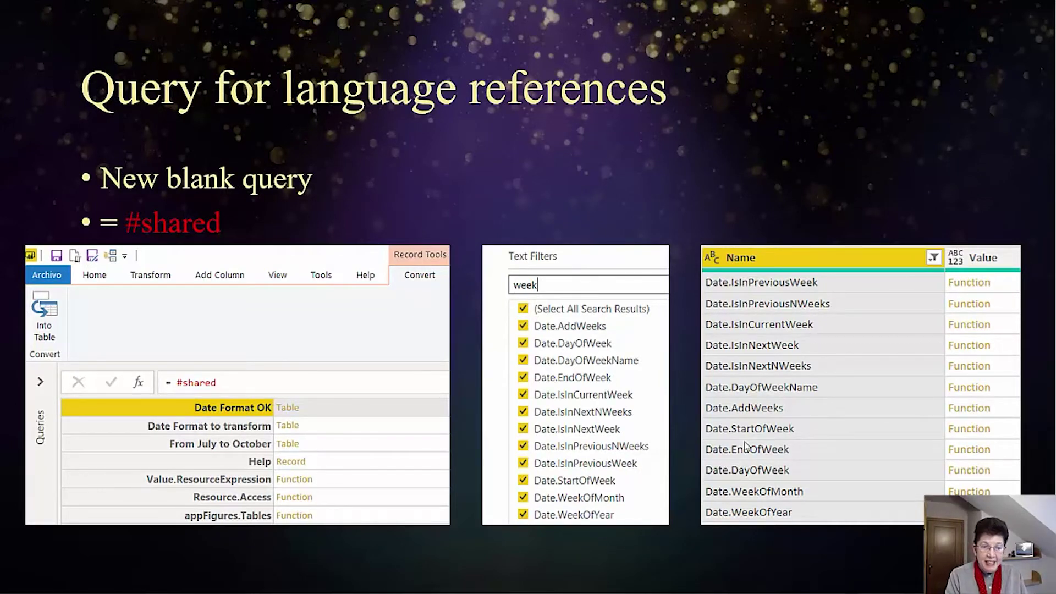
{"action": "left_click", "coordinate": [745, 444]}
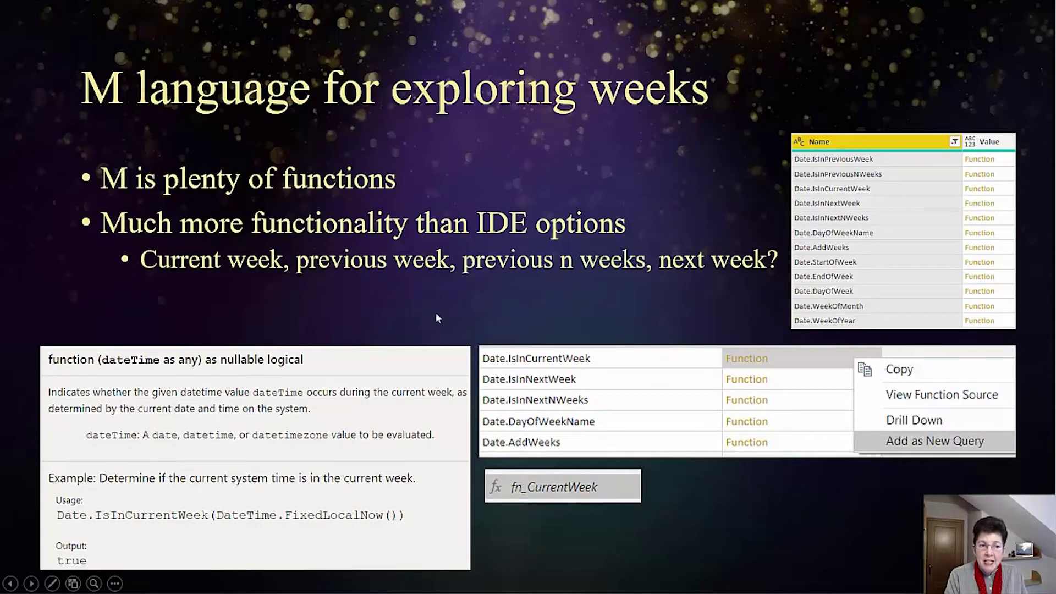
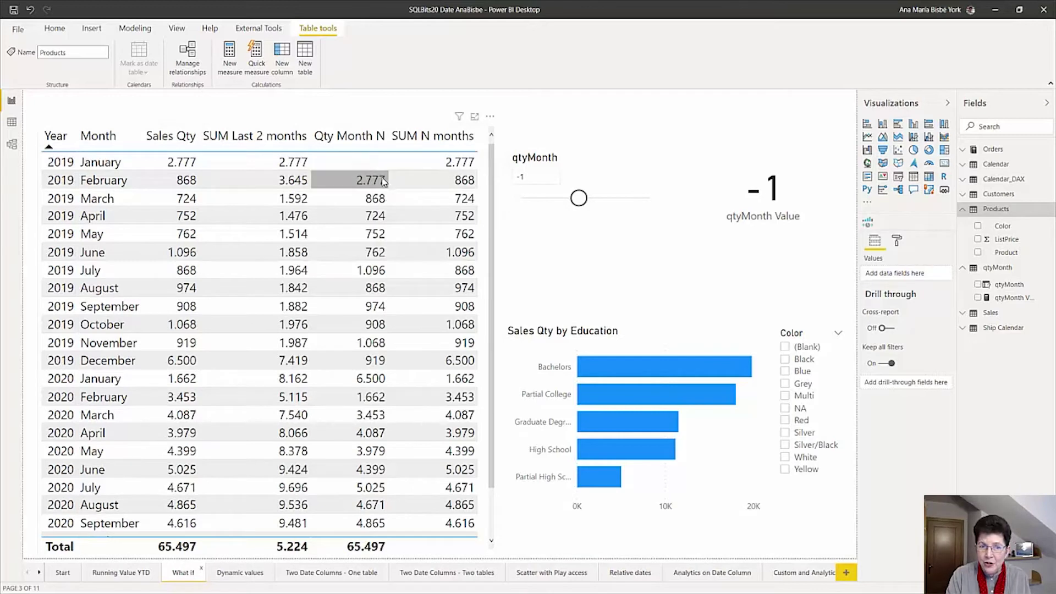
Set the qtyMonth slicer on the What if page to -3
{"action": "left_click_drag", "start_coordinate": [576, 205], "coordinate": [567, 203]}
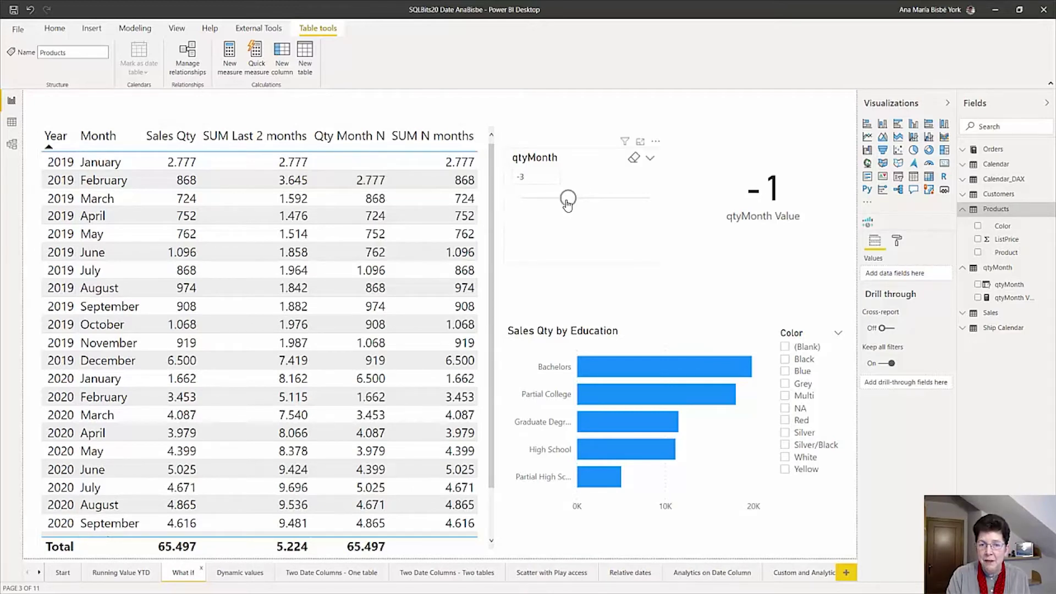
{"action": "left_click", "coordinate": [567, 203]}
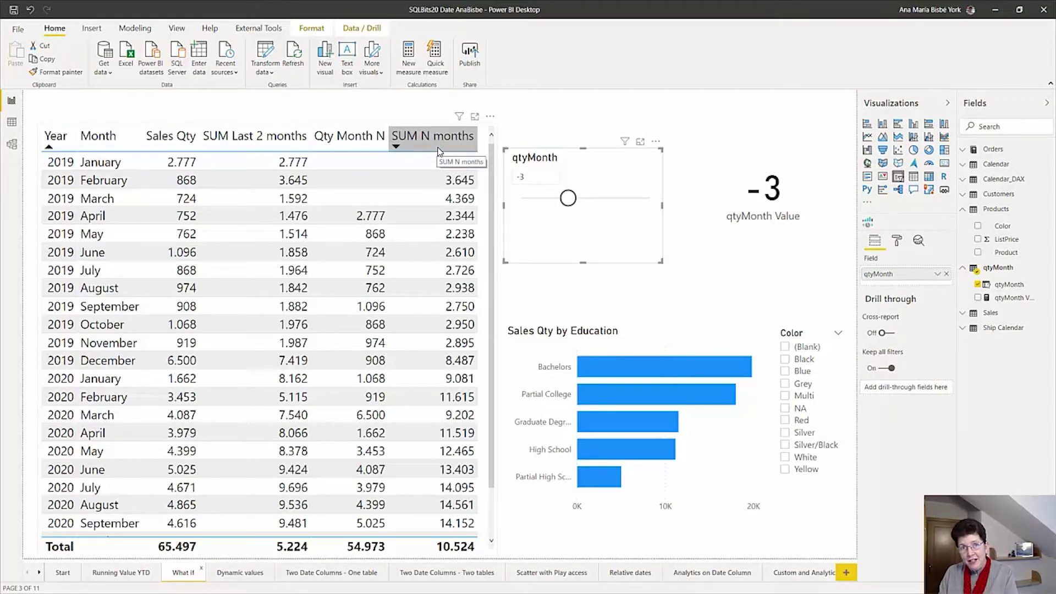
Examine the DAX formulas of the SUM Last 2 months and SUM N months measures in the Sales table
{"action": "left_click", "coordinate": [142, 32]}
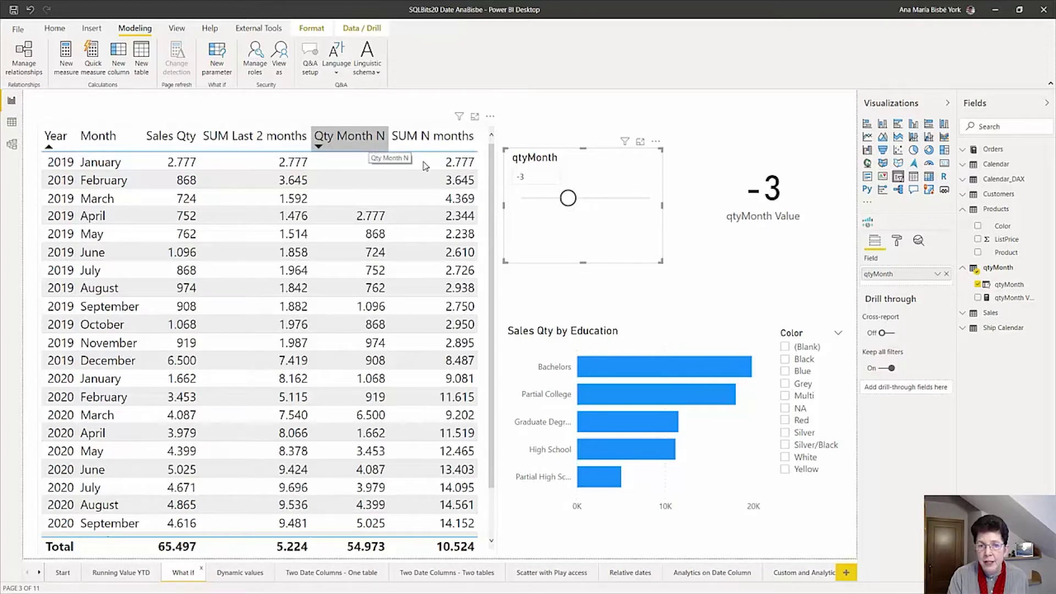
{"action": "left_click", "coordinate": [423, 131]}
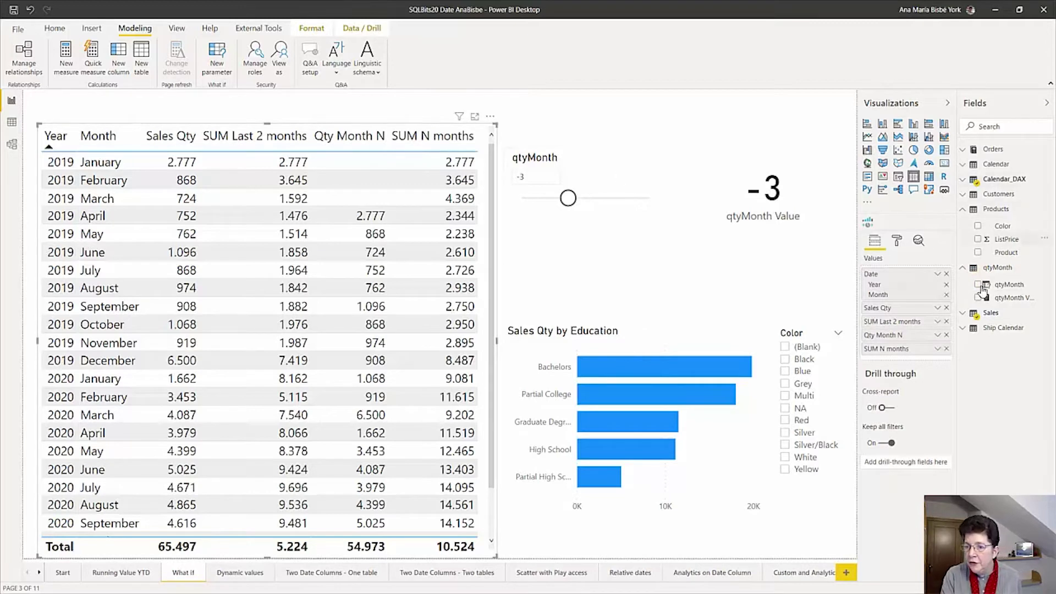
{"action": "left_click", "coordinate": [963, 313]}
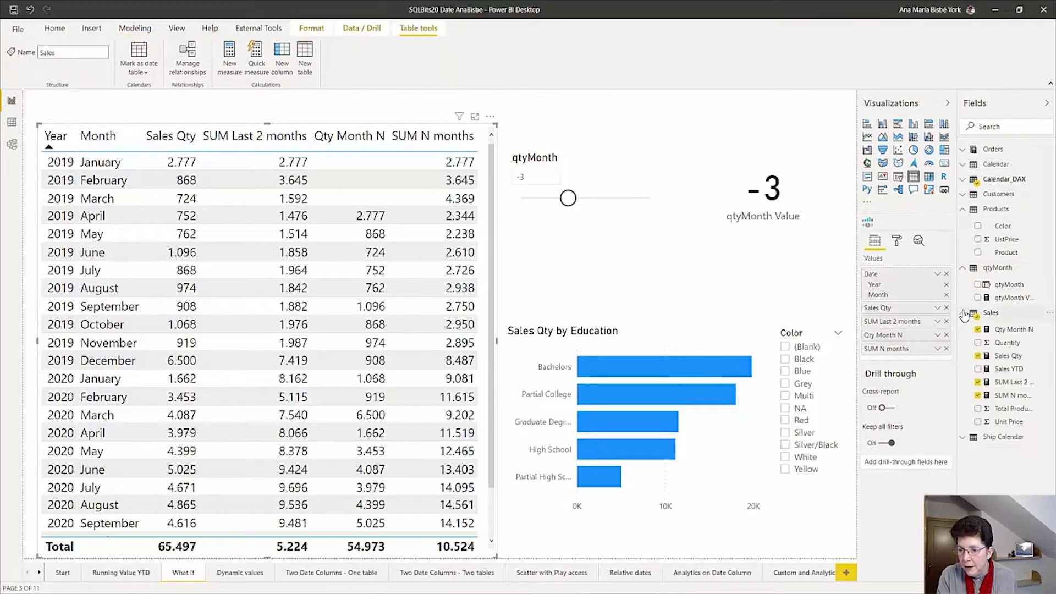
{"action": "left_click", "coordinate": [1006, 383]}
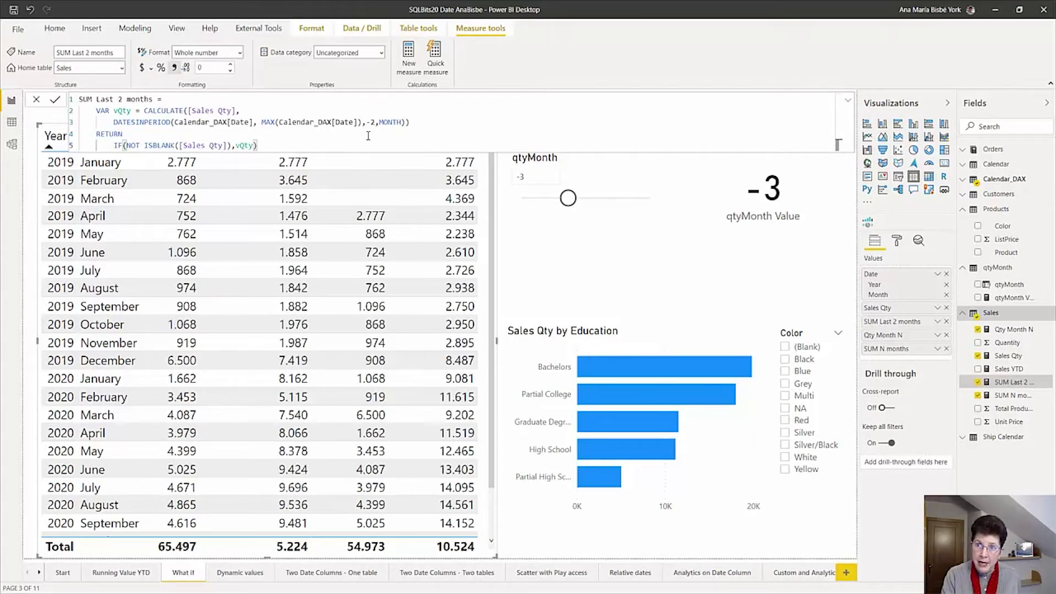
{"action": "left_click", "coordinate": [1000, 396]}
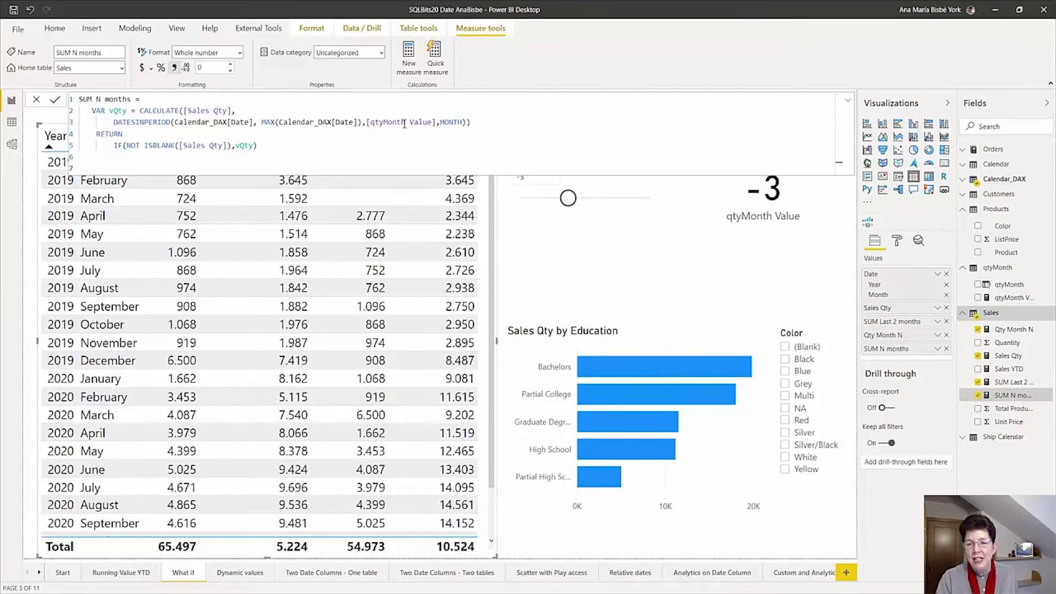
Set the qtyMonth slicer to -5
{"action": "left_click", "coordinate": [567, 199]}
{"action": "left_click_drag", "start_coordinate": [567, 198], "coordinate": [560, 203]}
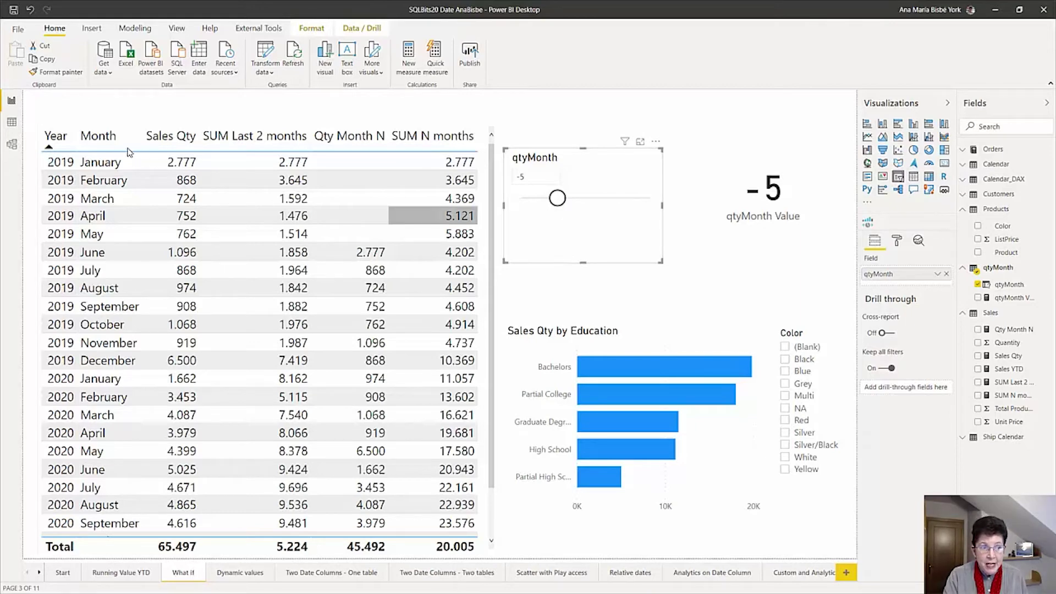
Examine the Calendar and Calendar_DAX tables and their relationships to Sales in the model diagram
{"action": "left_click", "coordinate": [11, 145]}
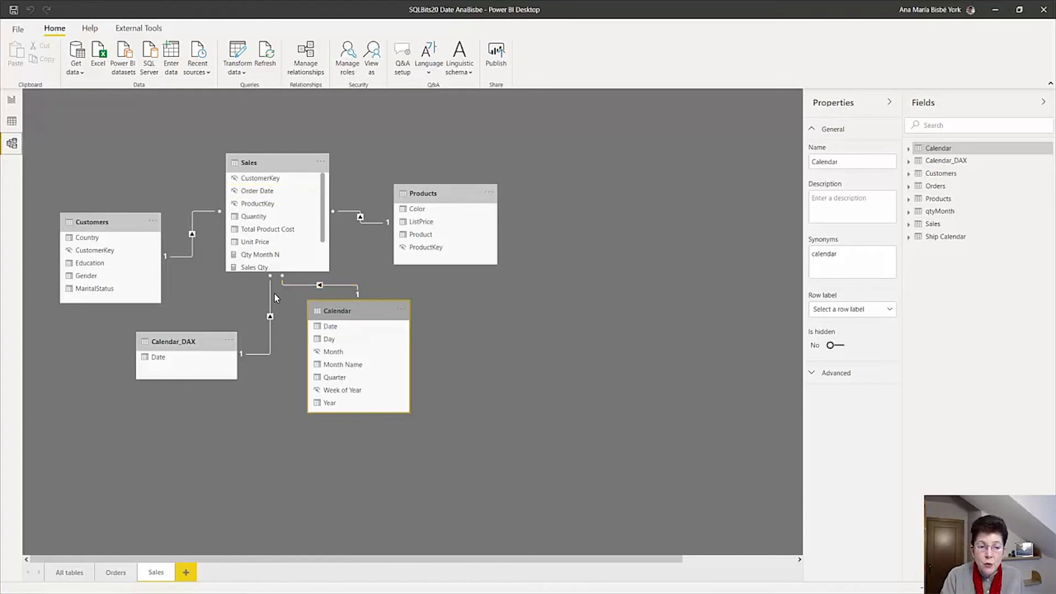
{"action": "left_click", "coordinate": [366, 314]}
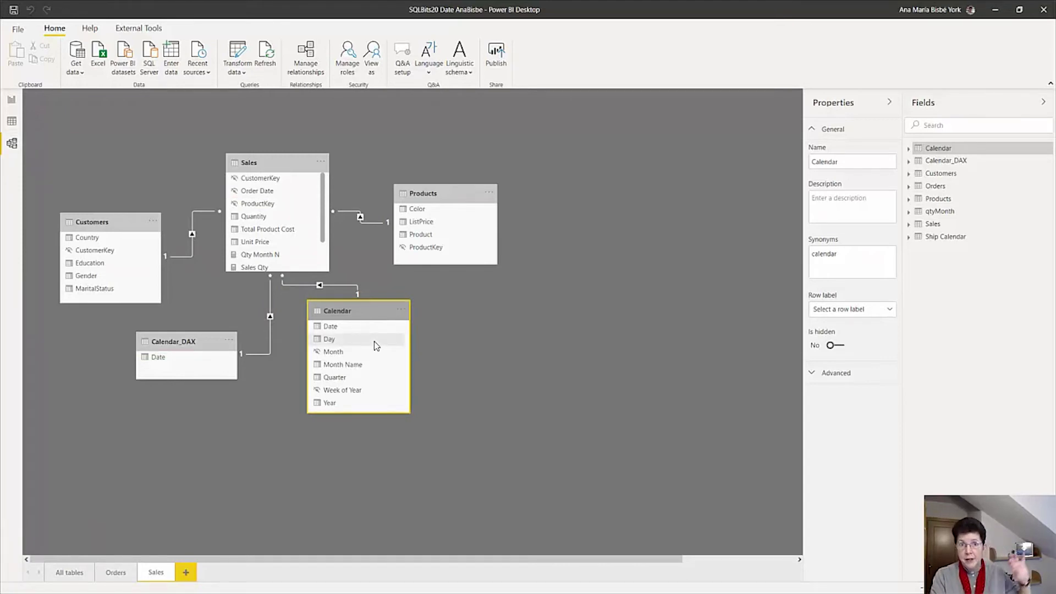
{"action": "left_click", "coordinate": [202, 341]}
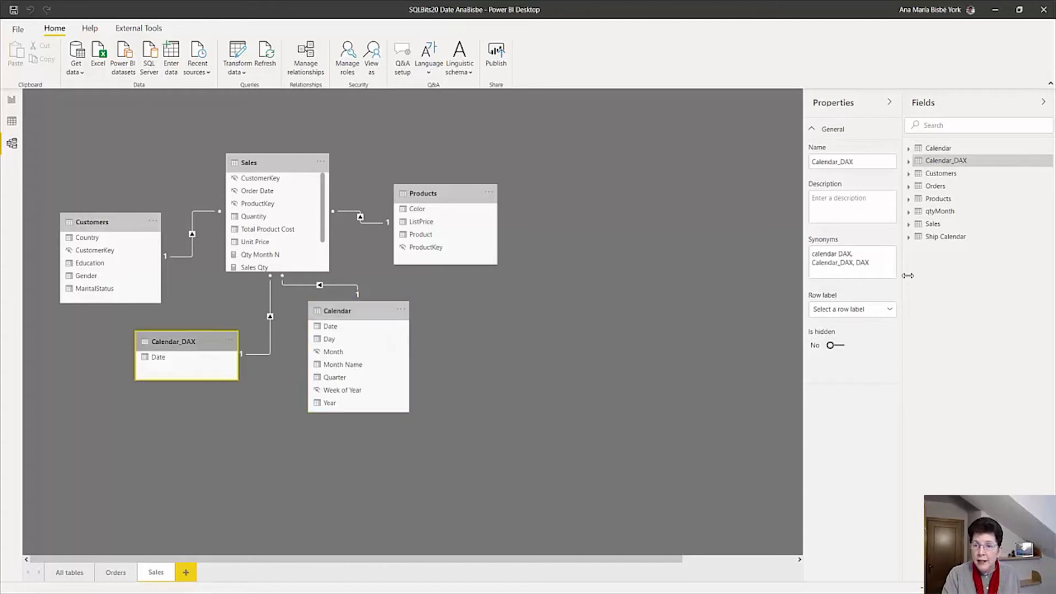
Return to the report and examine the formula of the Calendar_DAX table enlarged, then minimize the window to show the presentation
{"action": "left_click", "coordinate": [12, 100]}
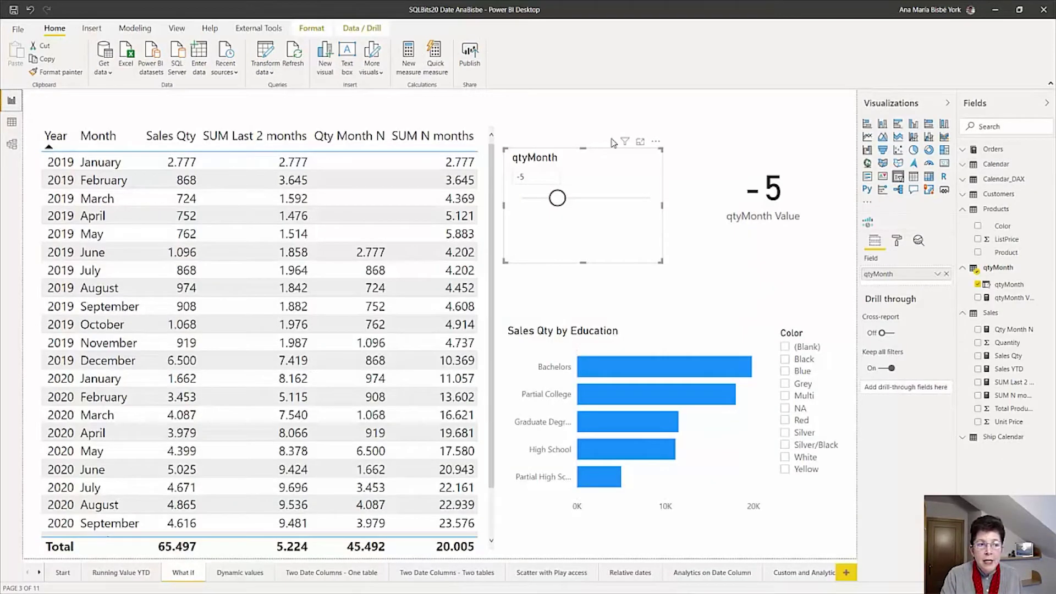
{"action": "left_click", "coordinate": [1002, 180]}
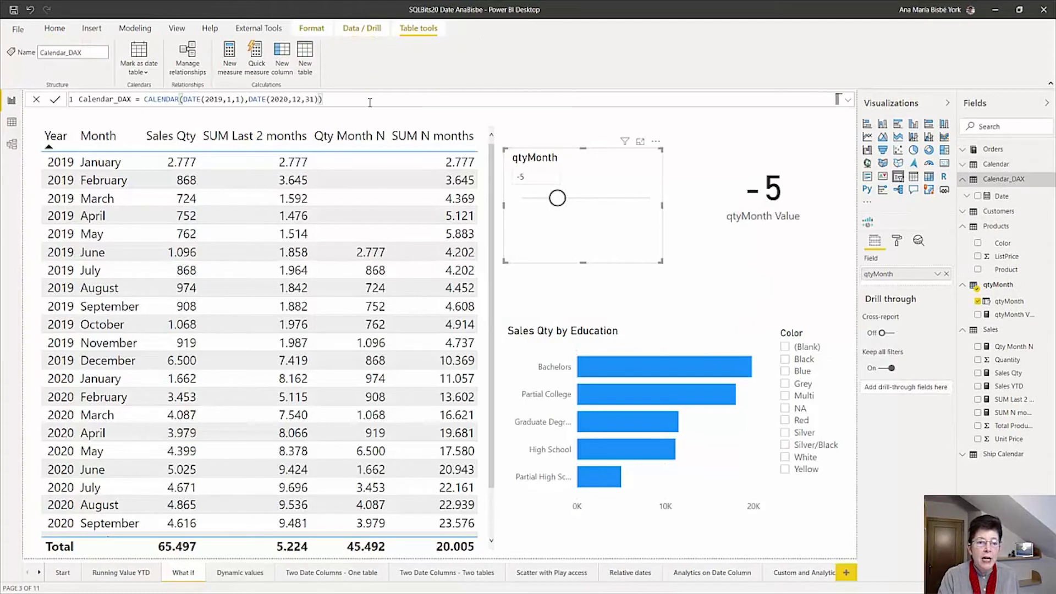
{"action": "scroll", "coordinate": [365, 105], "scroll_direction": "up", "scroll_amount": 4}
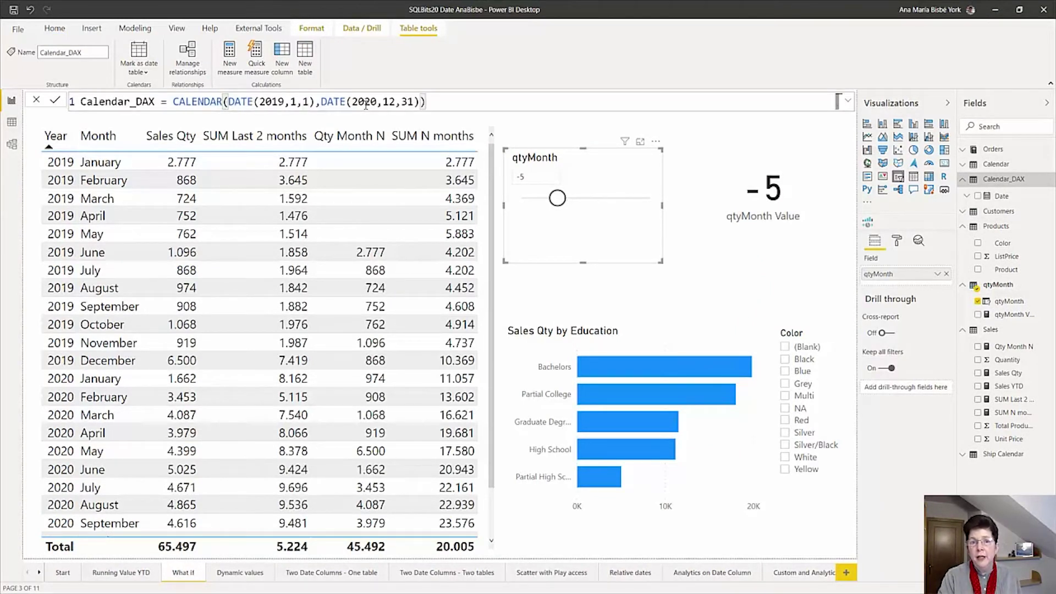
{"action": "scroll", "coordinate": [366, 105], "scroll_direction": "up", "scroll_amount": 2}
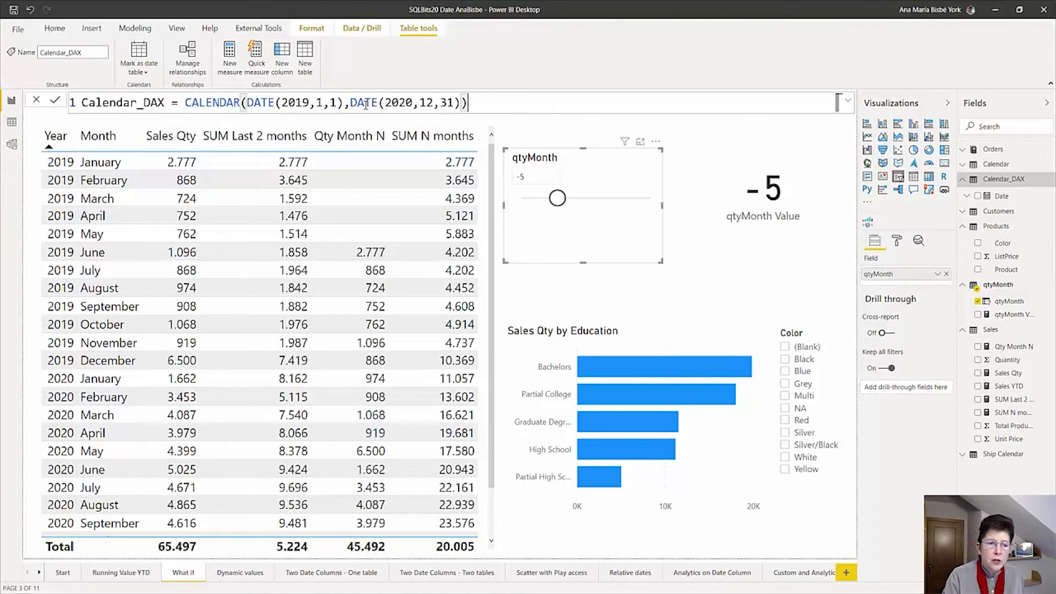
{"action": "scroll", "coordinate": [366, 106], "scroll_direction": "down", "scroll_amount": 4}
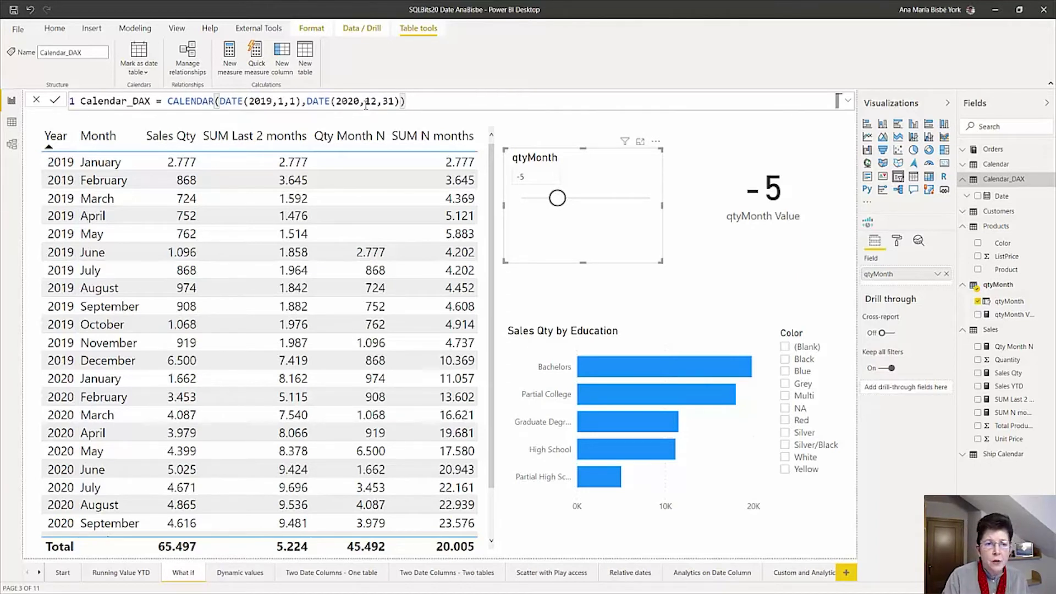
{"action": "scroll", "coordinate": [366, 105], "scroll_direction": "down", "scroll_amount": 1}
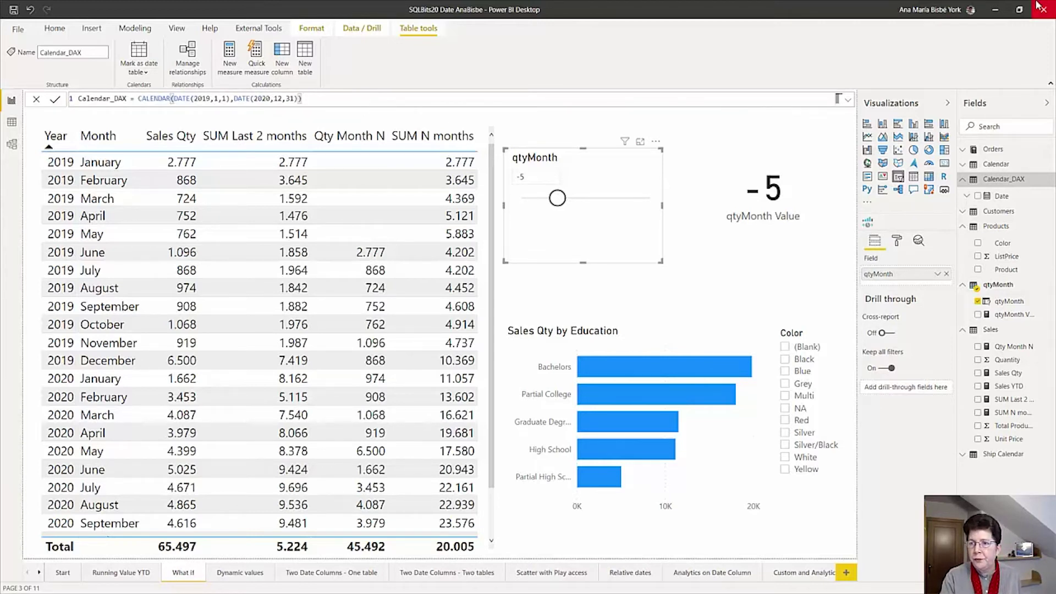
{"action": "left_click", "coordinate": [996, 12]}
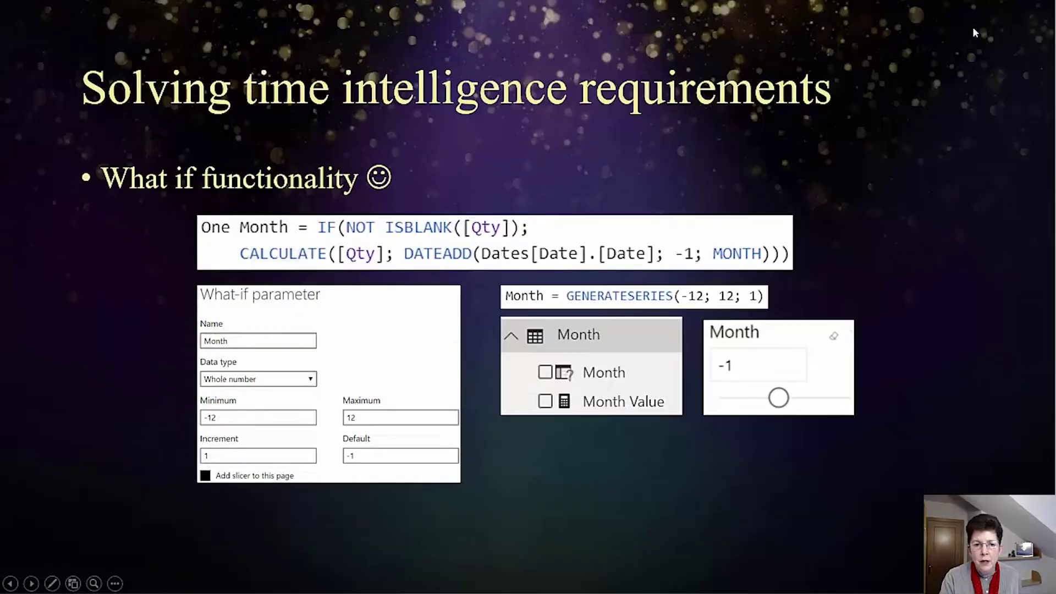
{"action": "left_click", "coordinate": [756, 178]}
{"action": "left_click", "coordinate": [757, 179]}
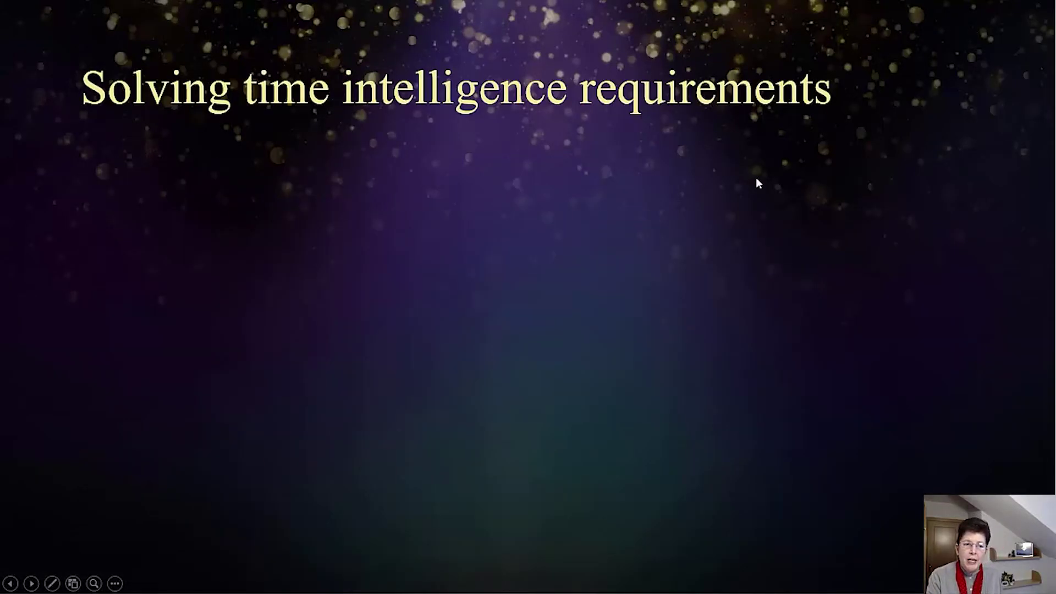
{"action": "left_click", "coordinate": [757, 179]}
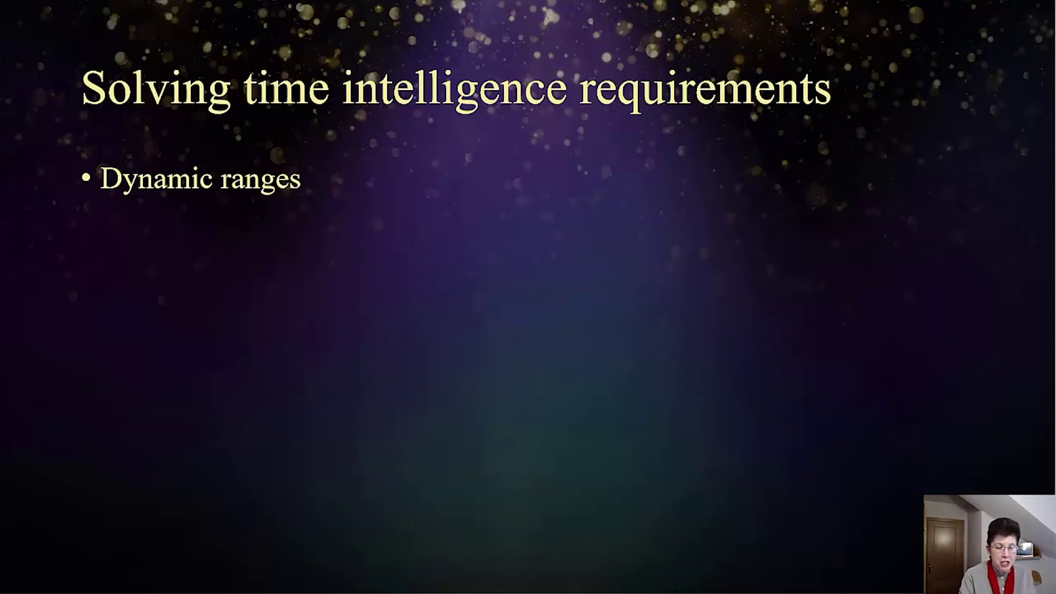
{"action": "key", "text": "Right"}
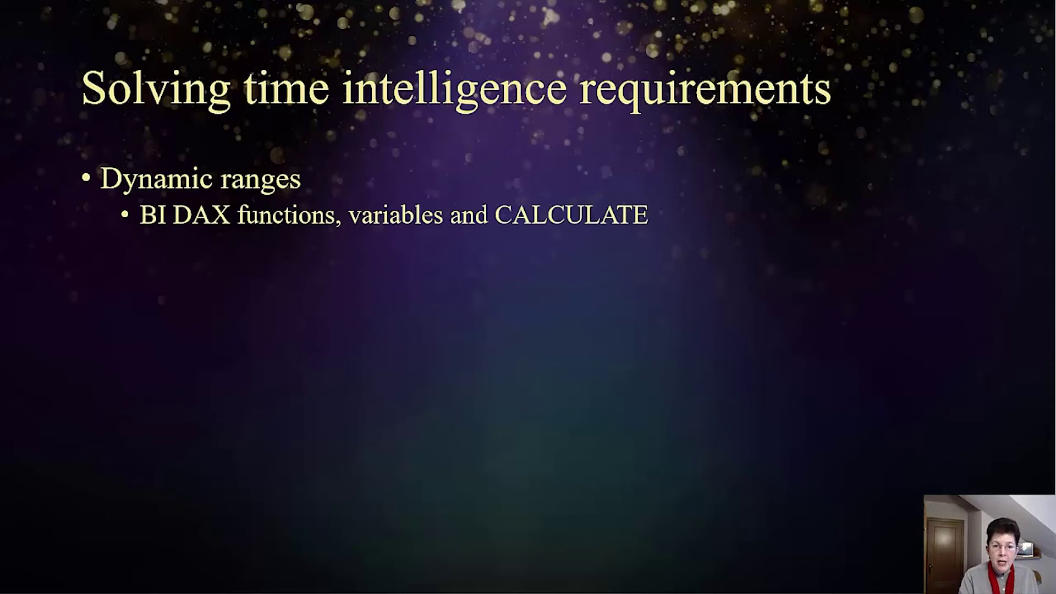
{"action": "key", "text": "Right"}
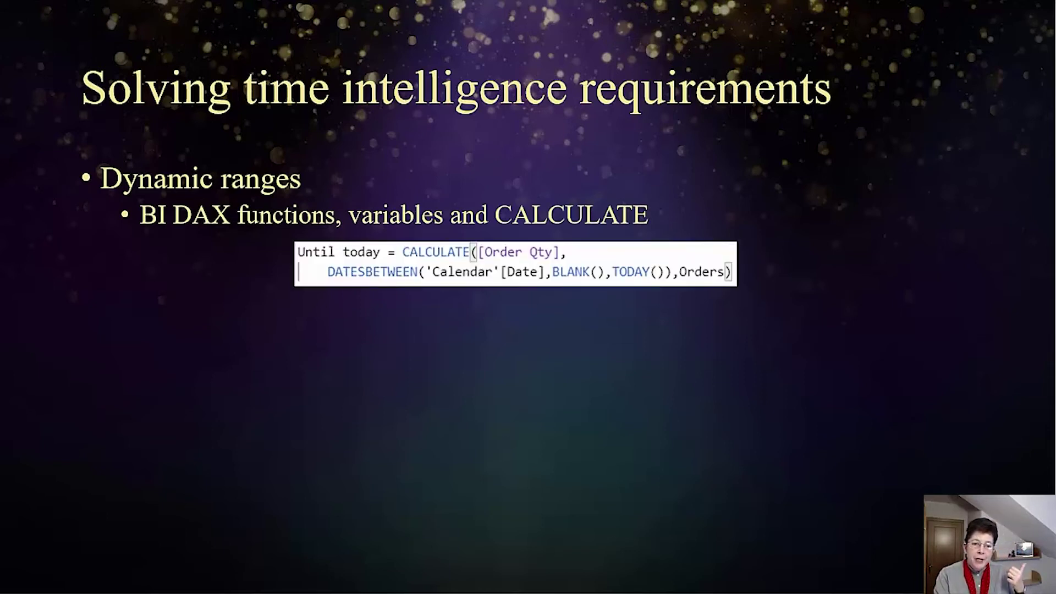
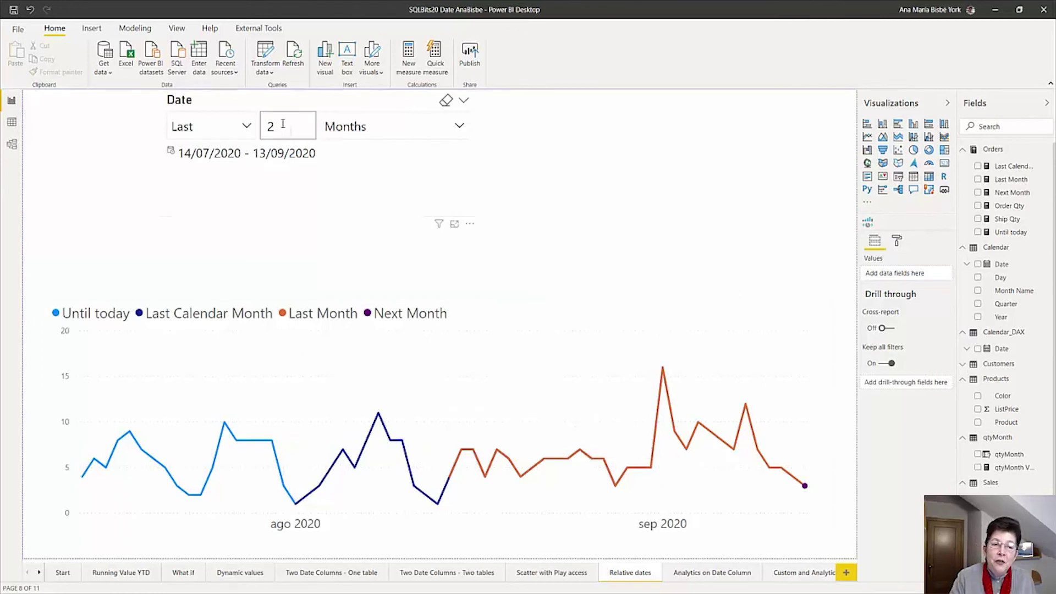
Set the relative Date slicer on the Relative dates page to the last 1 Months
{"action": "left_click_drag", "start_coordinate": [275, 125], "coordinate": [263, 123]}
{"action": "type", "text": "1"}
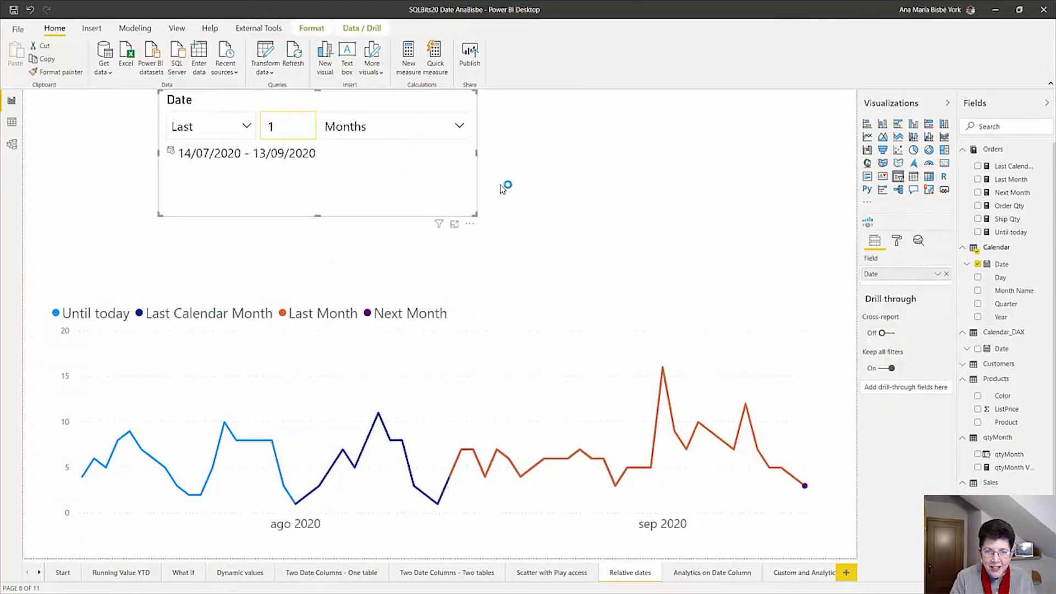
{"action": "left_click", "coordinate": [530, 220]}
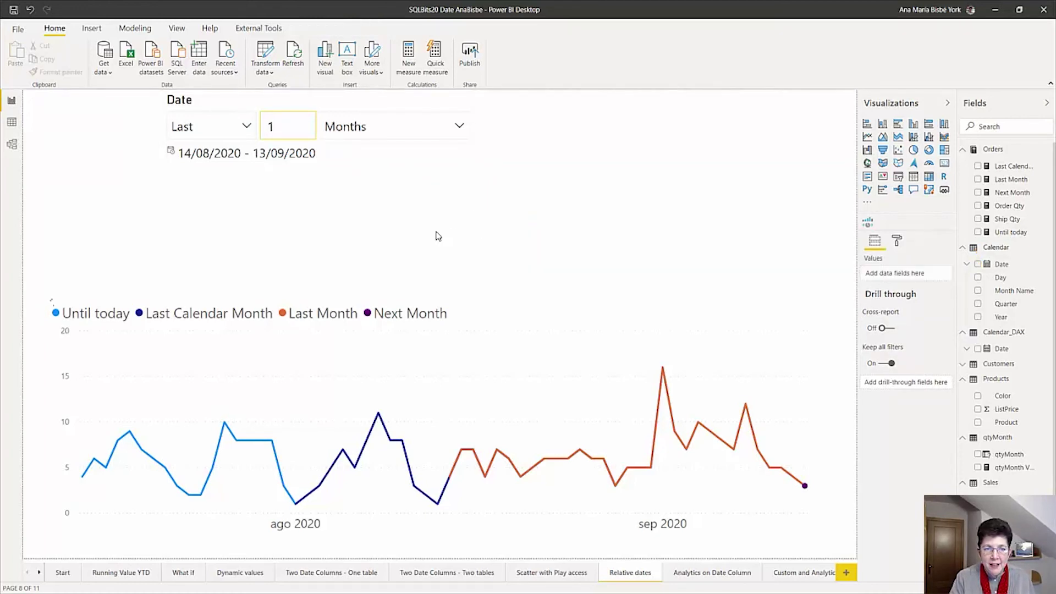
{"action": "left_click", "coordinate": [367, 165]}
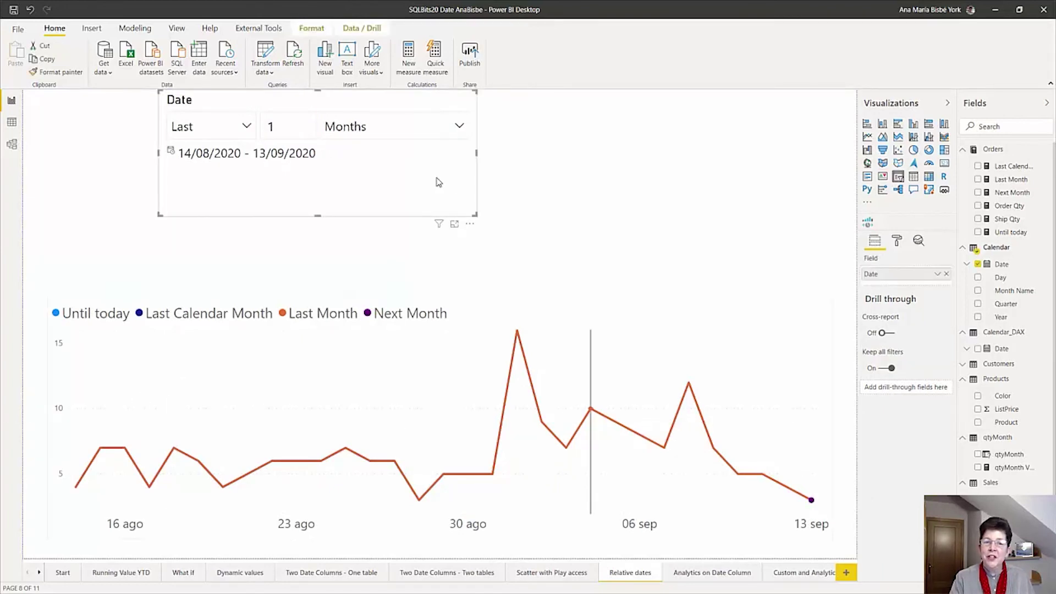
Change the Date slicer's period unit to Months (Calendar), view the available slicer types, and minimize the window to show the presentation
{"action": "left_click", "coordinate": [456, 132]}
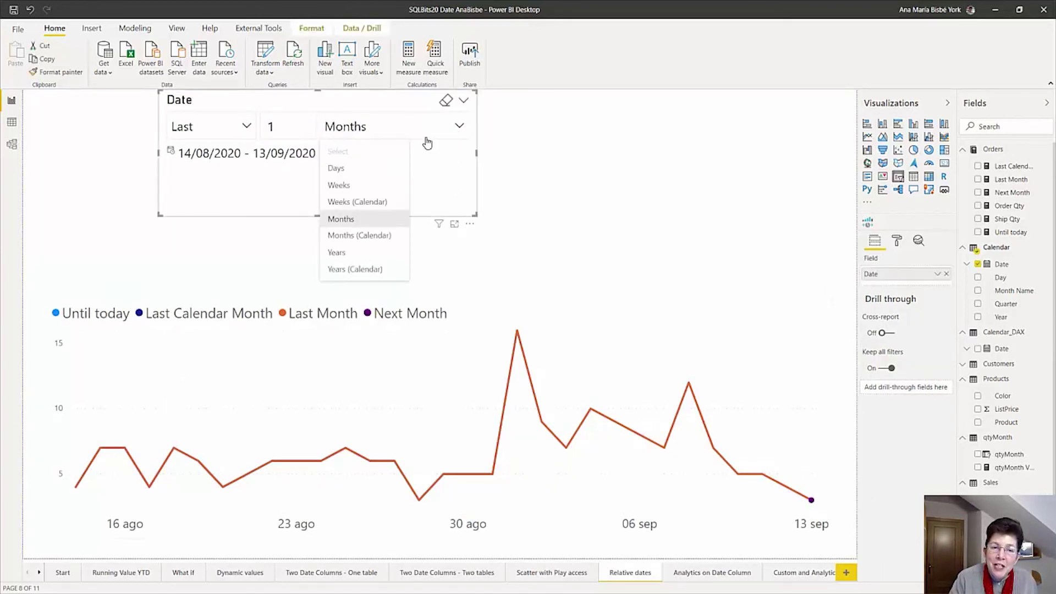
{"action": "left_click", "coordinate": [383, 237]}
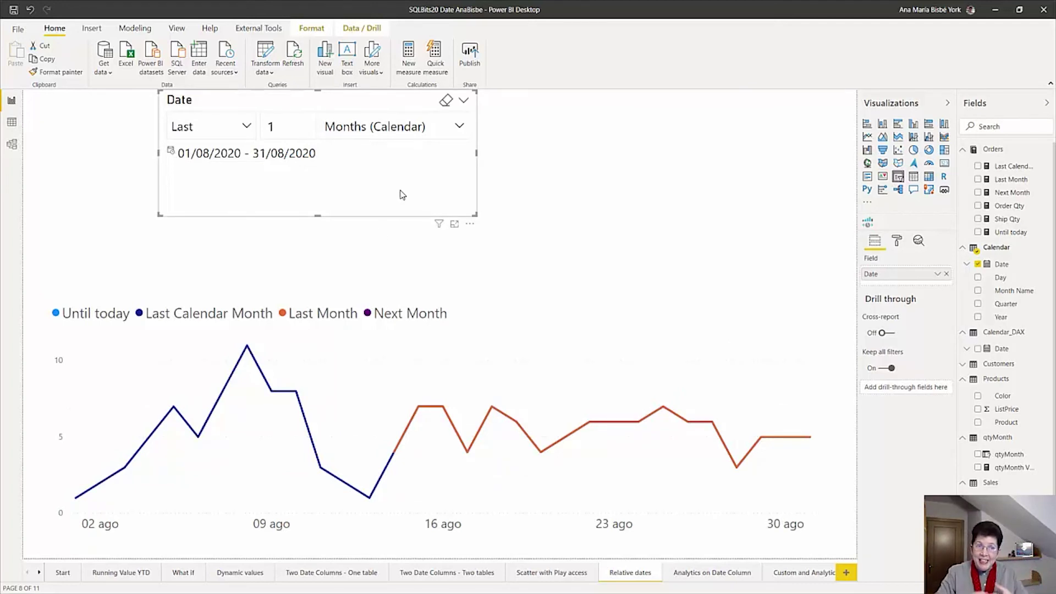
{"action": "left_click", "coordinate": [467, 100]}
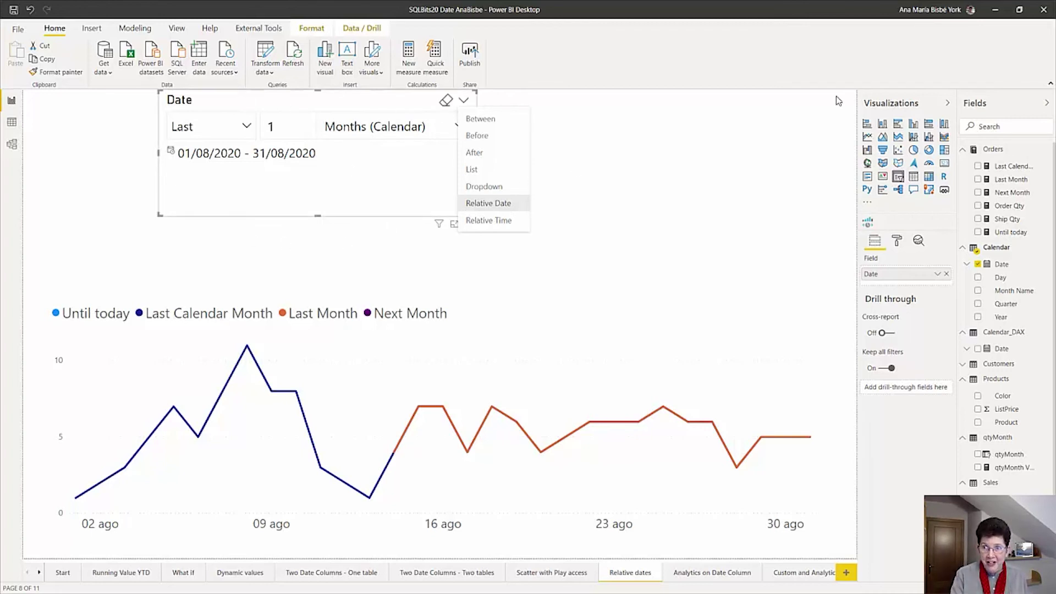
{"action": "left_click", "coordinate": [995, 10]}
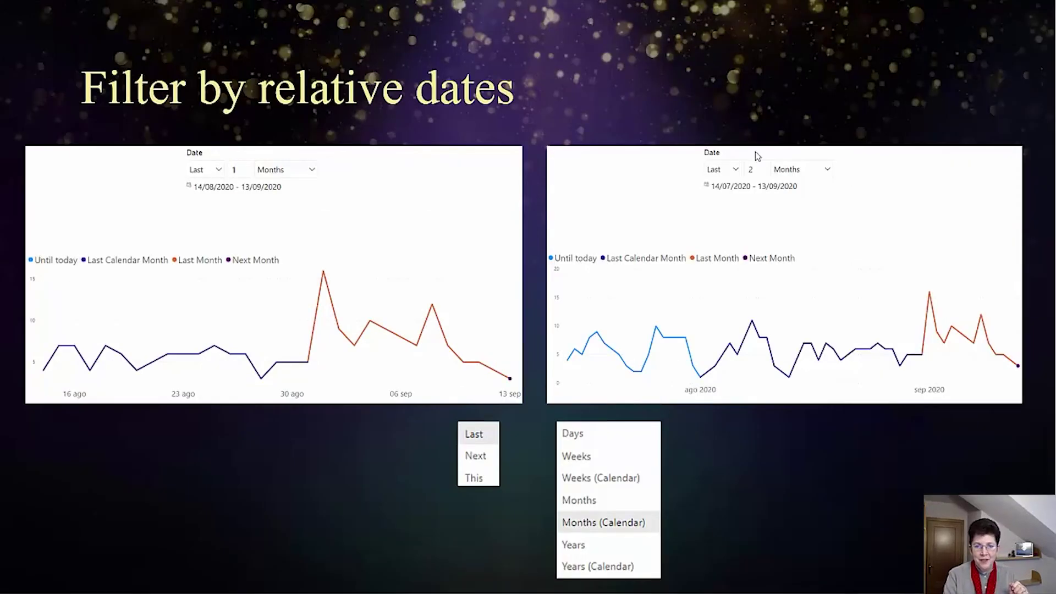
Advance the presentation through the trend line and forecast examples, and switch to the Analytics on Date Column page in Power BI Desktop
{"action": "left_click", "coordinate": [696, 94]}
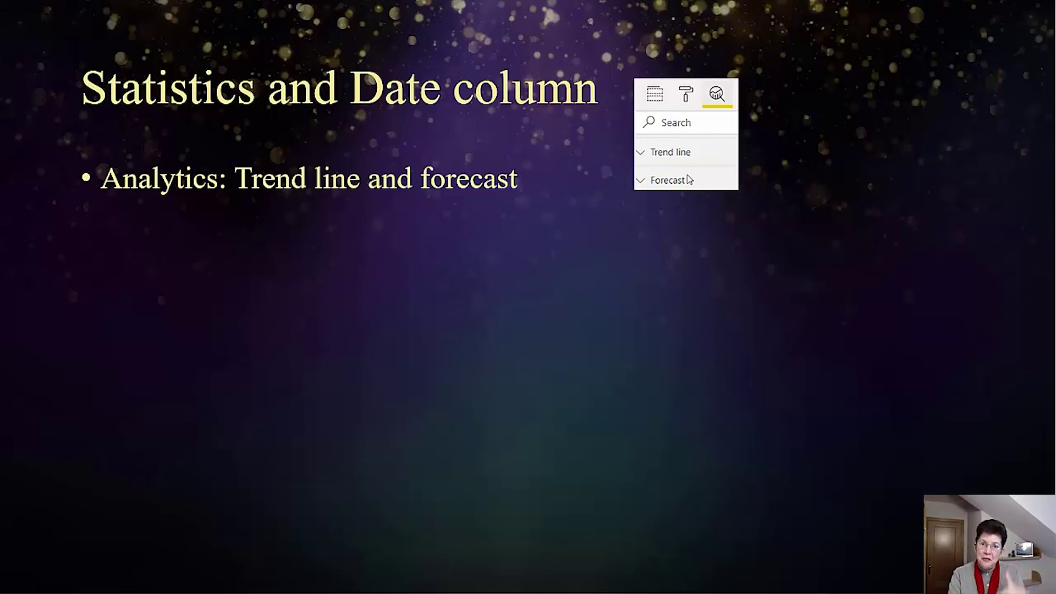
{"action": "key", "text": "Right"}
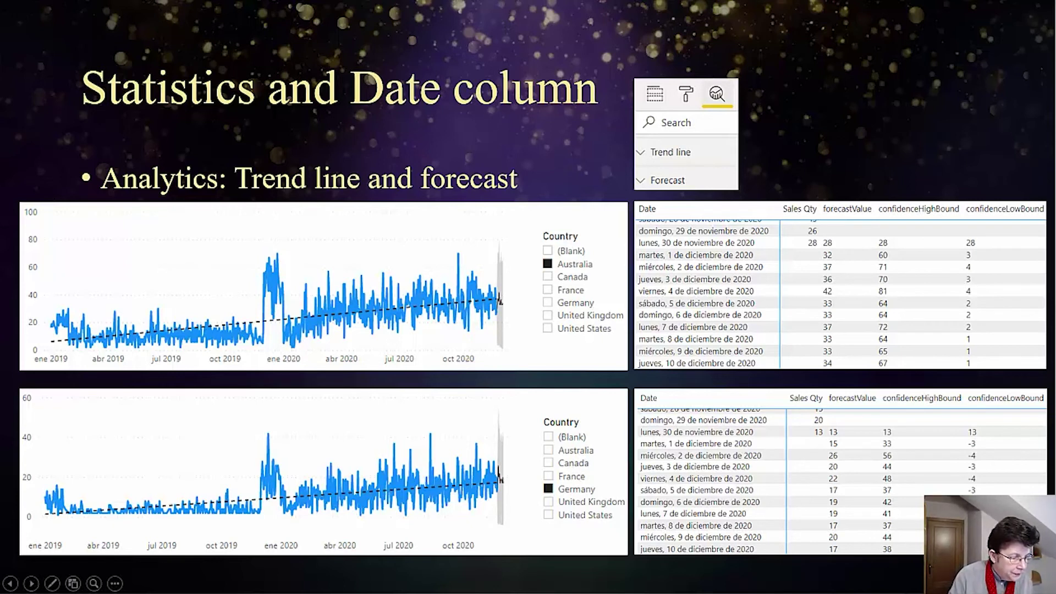
{"action": "key", "text": "alt+Tab"}
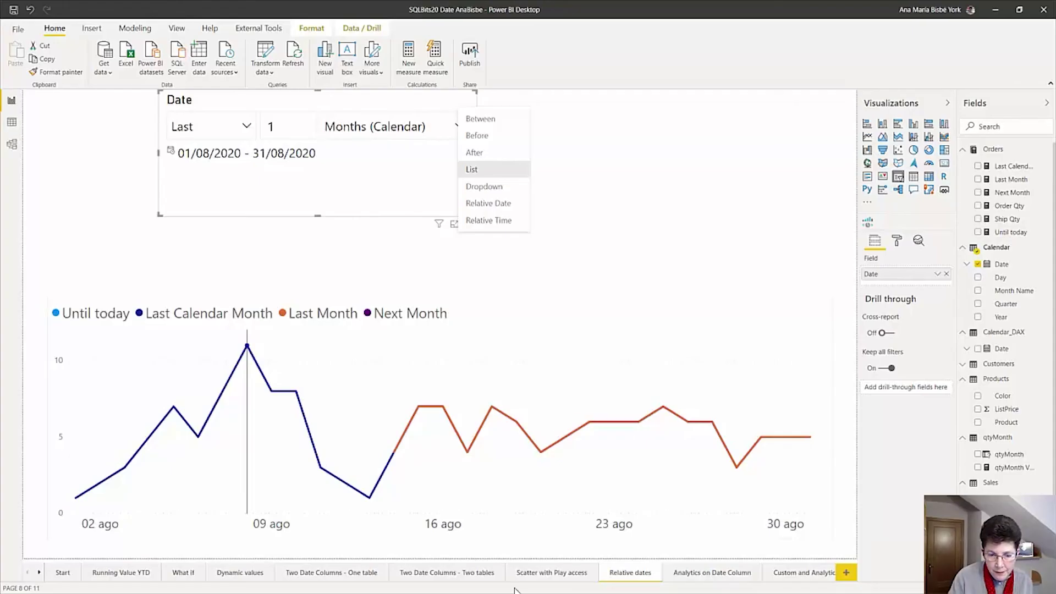
{"action": "left_click", "coordinate": [690, 577]}
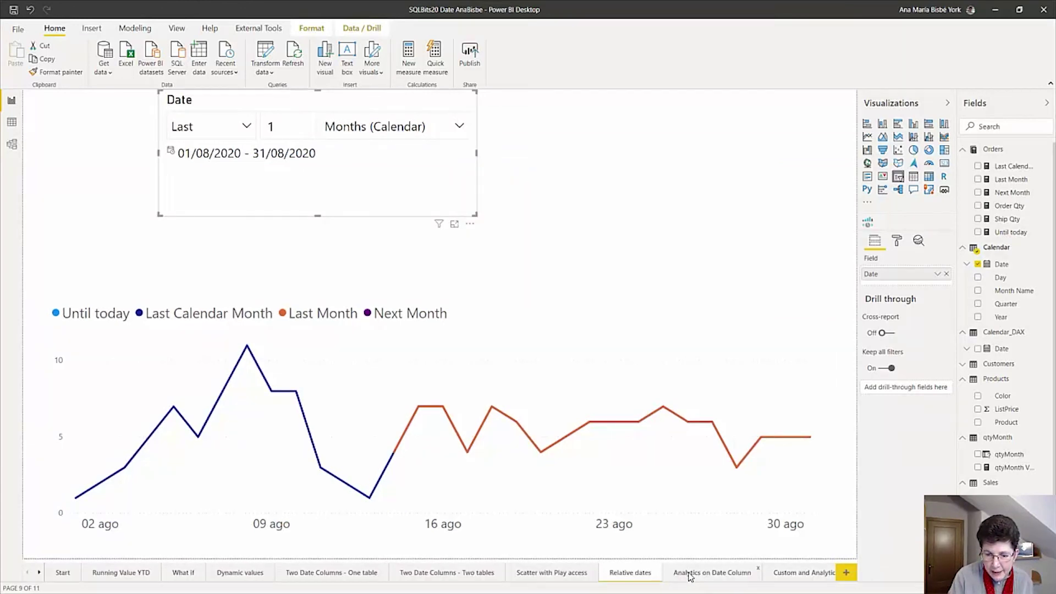
{"action": "left_click", "coordinate": [691, 573]}
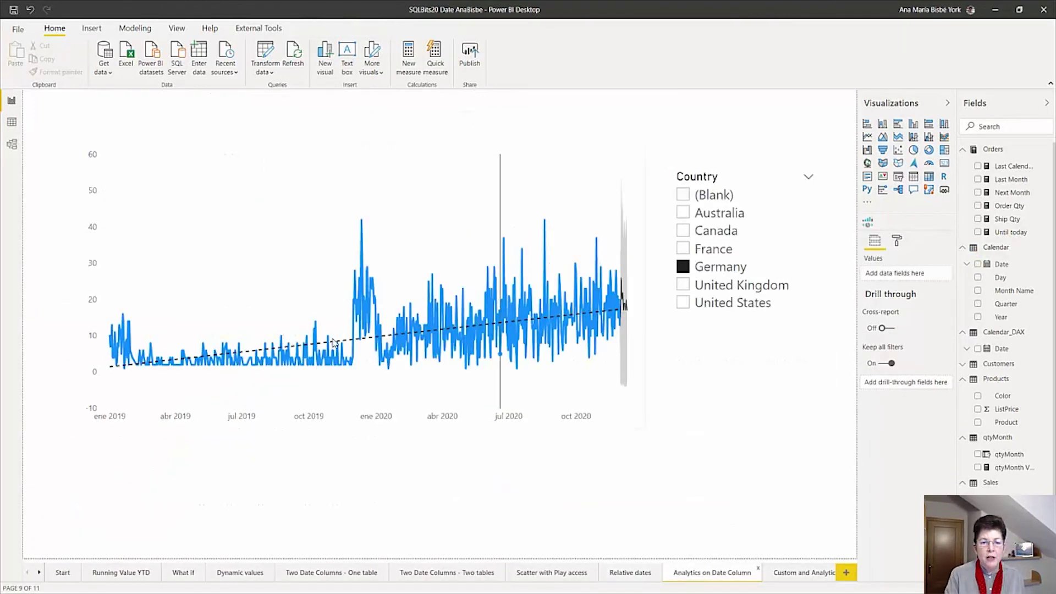
Examine the Forecast and Trend line analytics settings of the Sales Qty line chart, collapsing both sections
{"action": "left_click", "coordinate": [584, 152]}
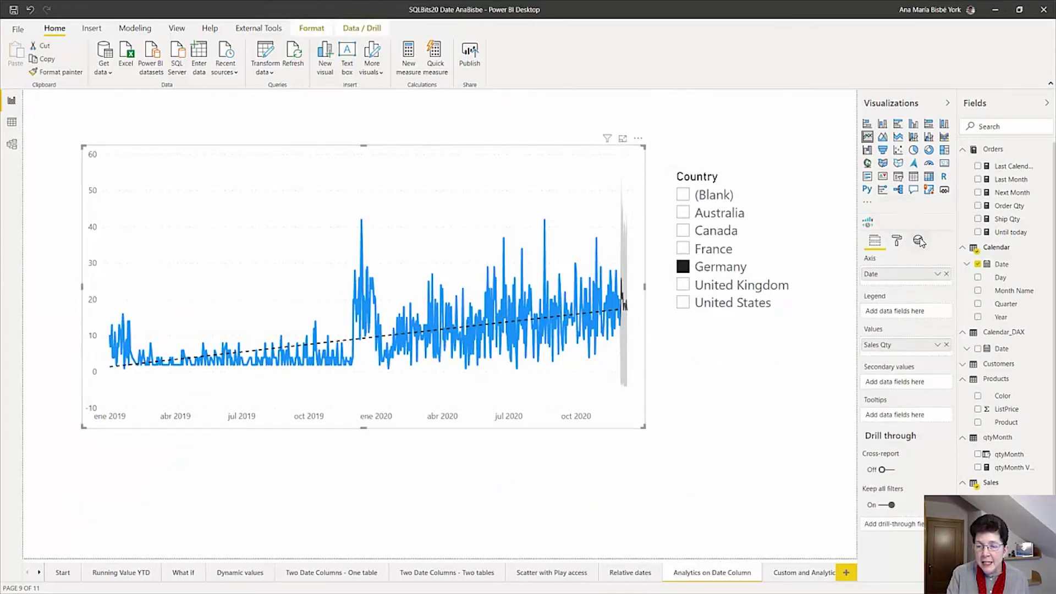
{"action": "left_click", "coordinate": [919, 241]}
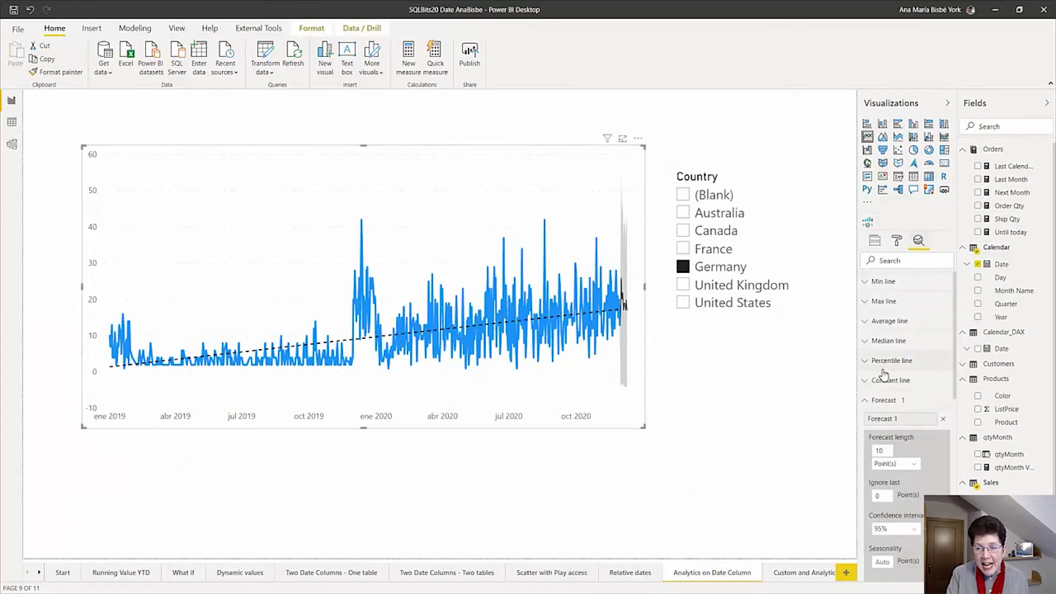
{"action": "left_click", "coordinate": [874, 400]}
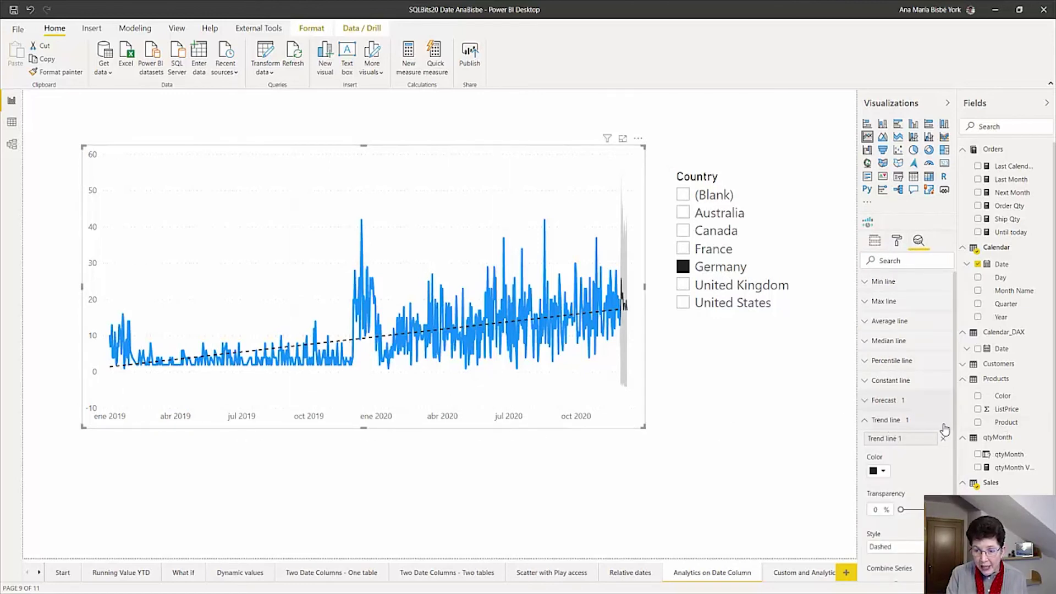
{"action": "left_click", "coordinate": [866, 421]}
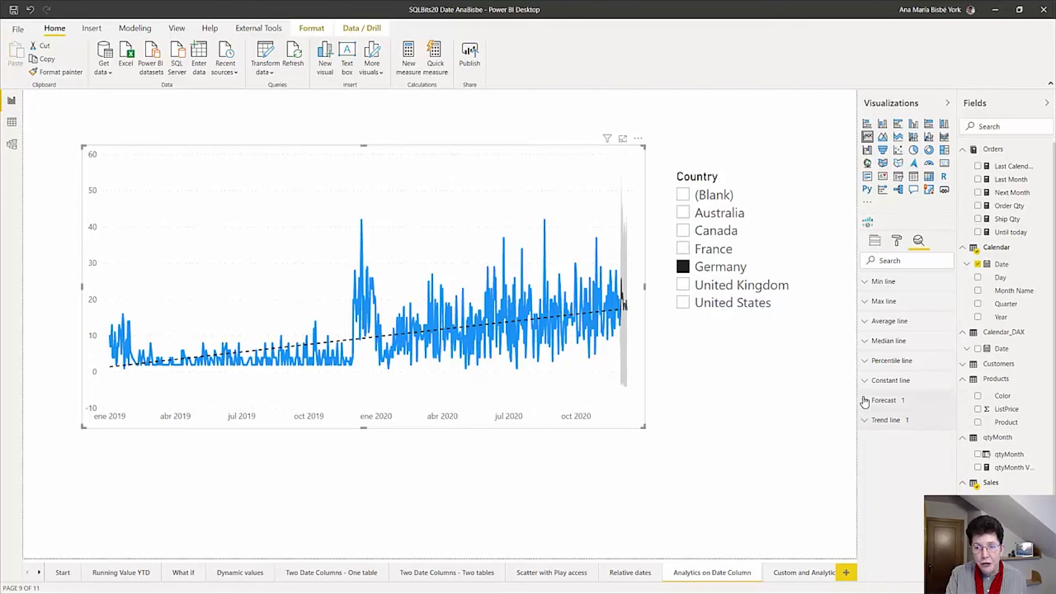
Filter the page to Australia and examine the line chart's forecast values as a table down to December 2020, returning to the report
{"action": "left_click", "coordinate": [684, 215]}
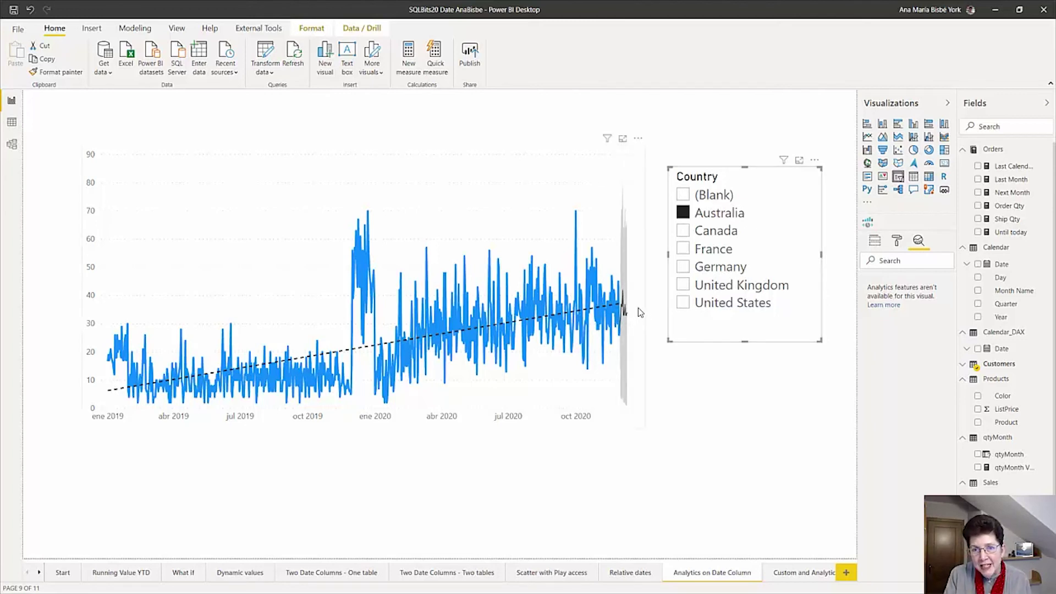
{"action": "left_click", "coordinate": [638, 140]}
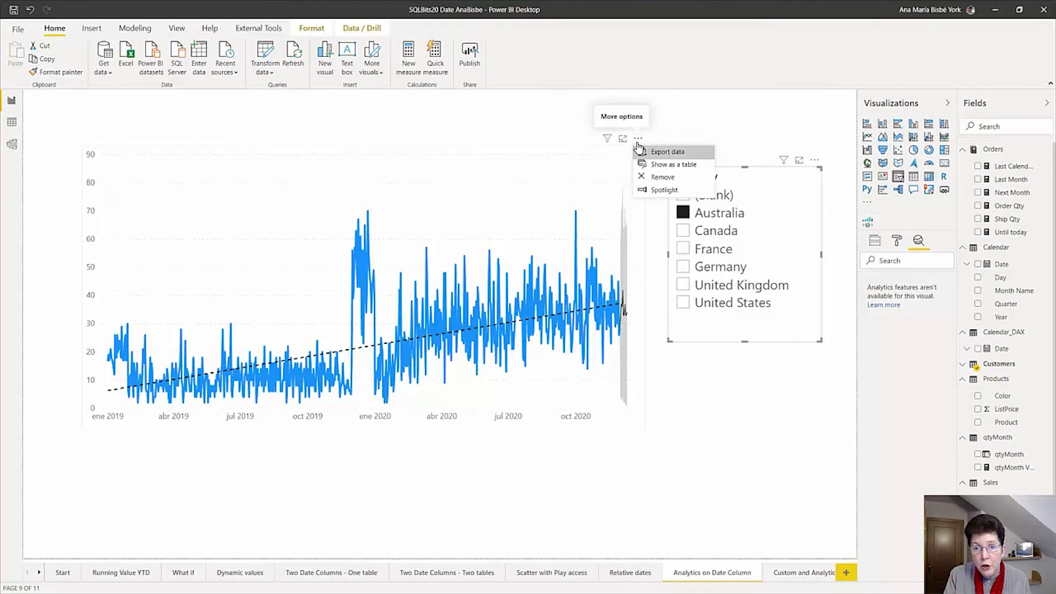
{"action": "left_click", "coordinate": [658, 169]}
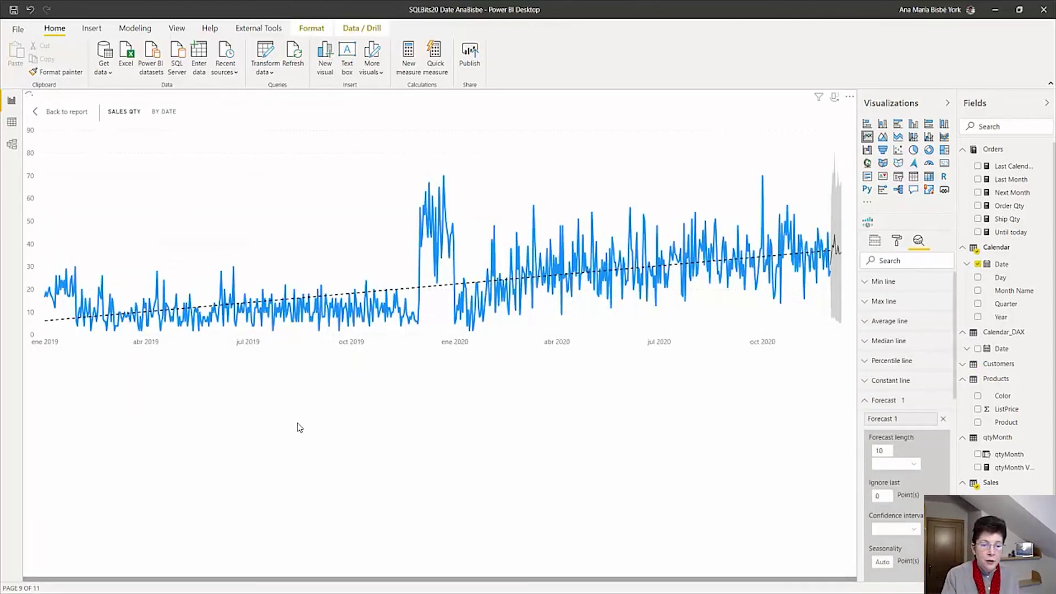
{"action": "scroll", "coordinate": [299, 427], "scroll_direction": "down", "scroll_amount": 10}
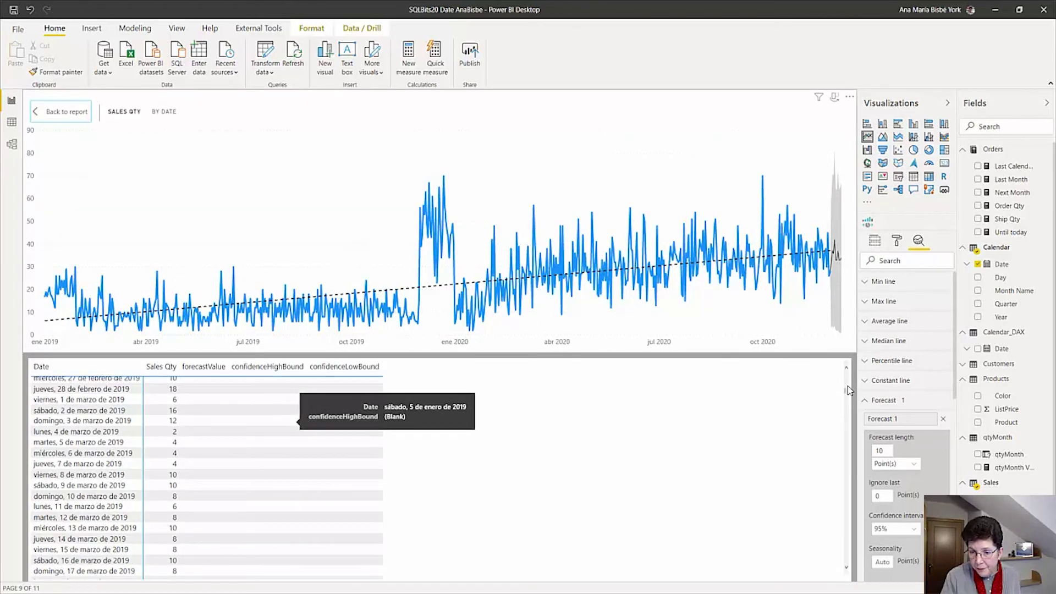
{"action": "left_click_drag", "start_coordinate": [846, 389], "coordinate": [846, 557]}
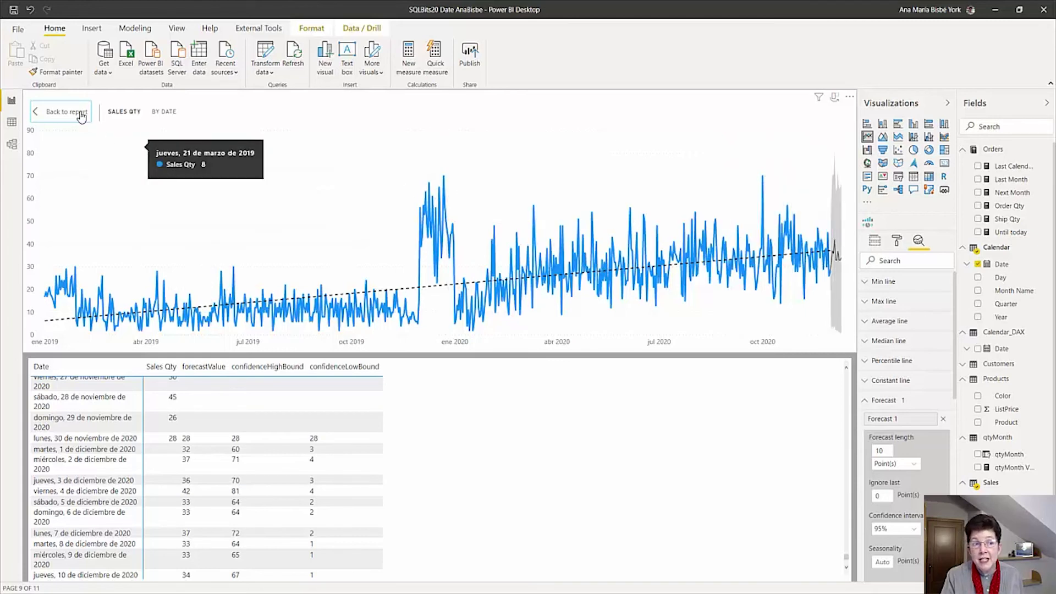
{"action": "left_click", "coordinate": [81, 112]}
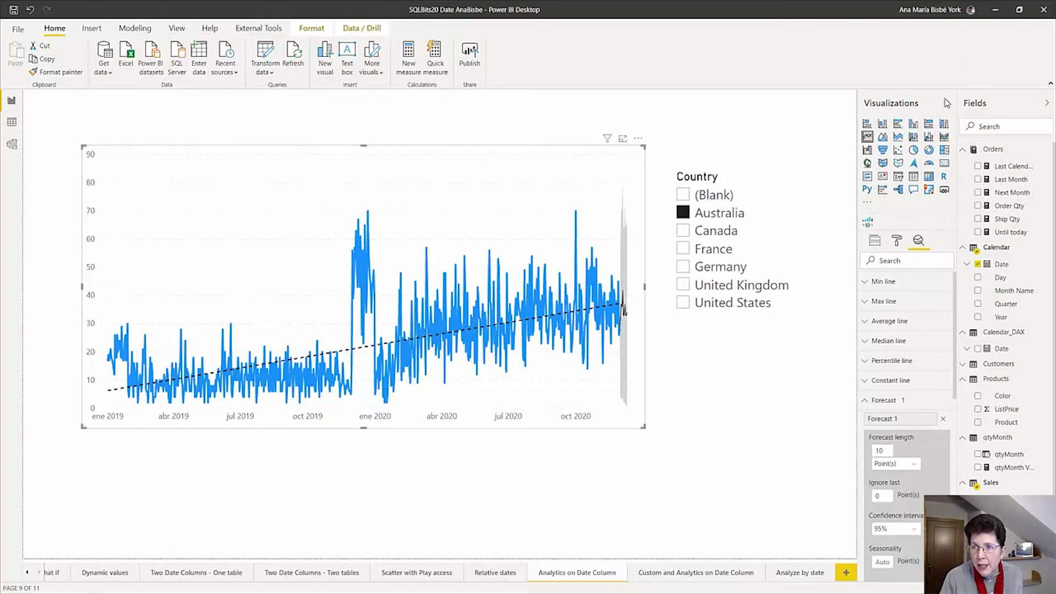
On the Custom and Analytics on Date Column page, set the Sales Qty by Date brush to about late June to late September 2020
{"action": "left_click", "coordinate": [666, 576]}
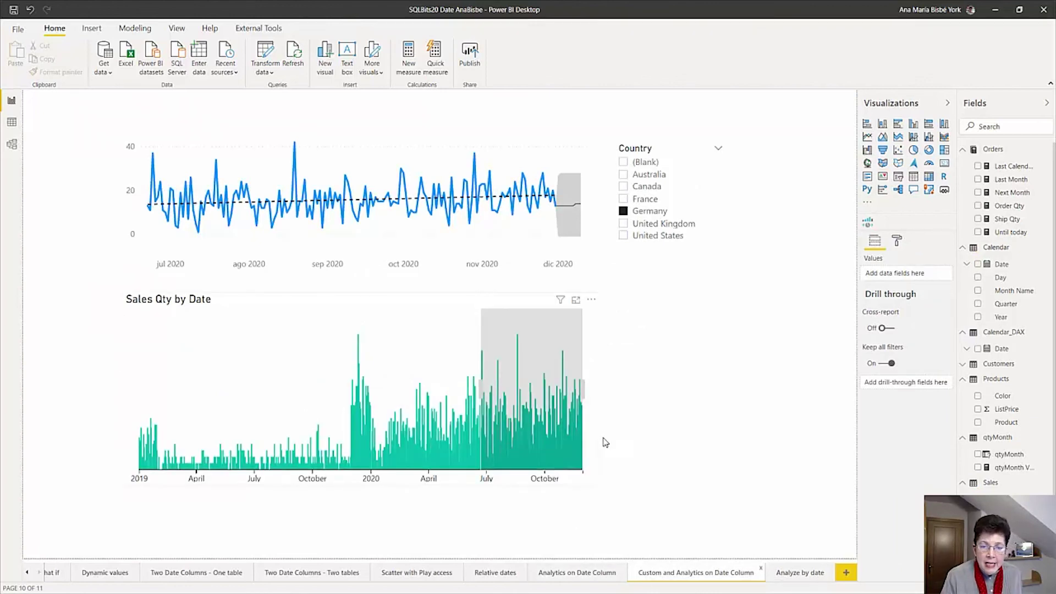
{"action": "left_click", "coordinate": [597, 329]}
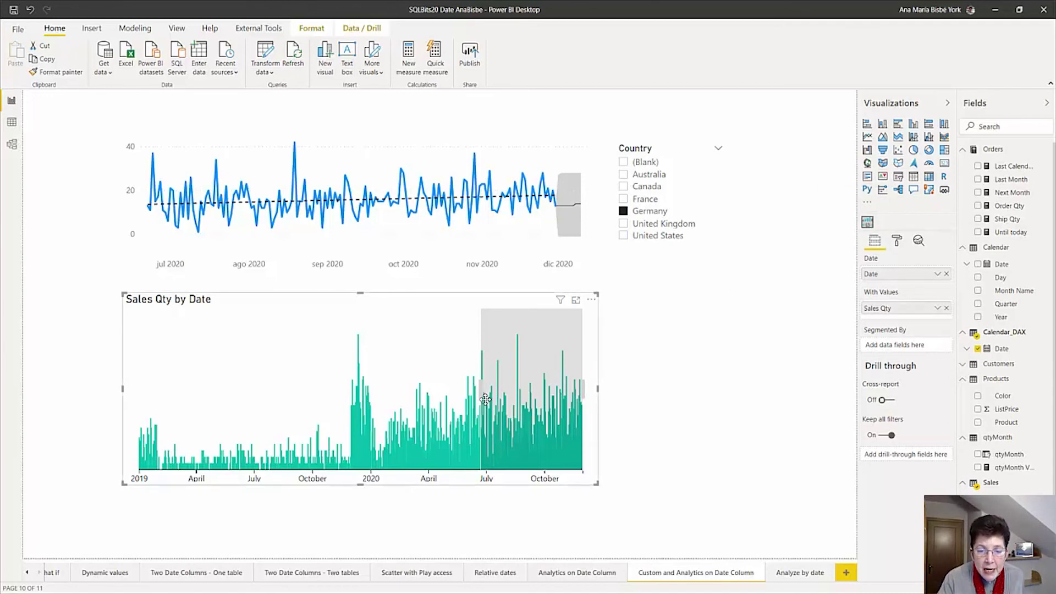
{"action": "left_click_drag", "start_coordinate": [479, 390], "coordinate": [537, 389]}
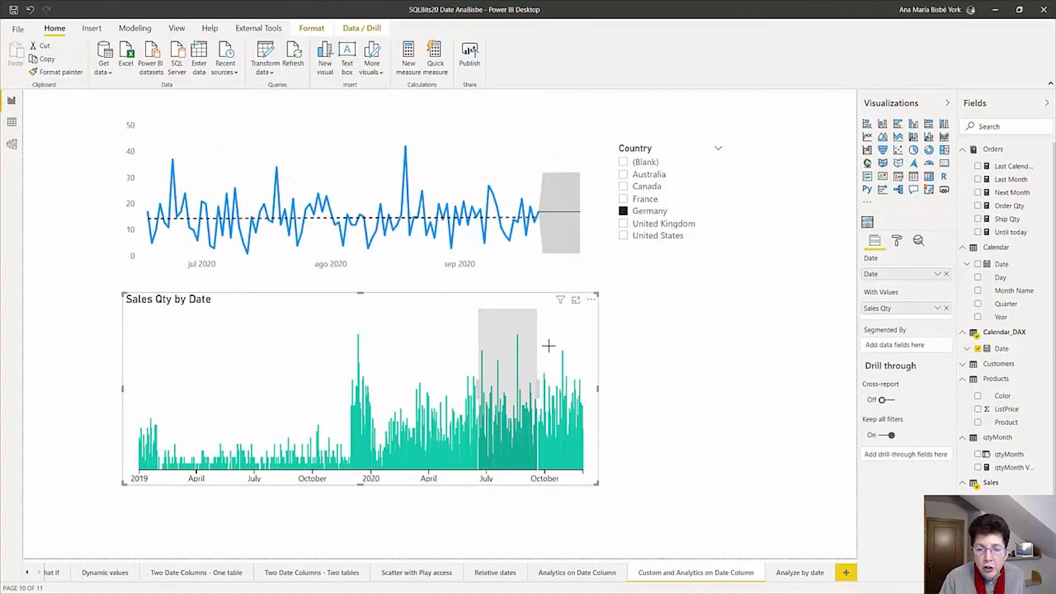
Narrow the Sales Qty by Date brush to November 2020 through the end of the timeline, with Country filtered to Australia and finally Germany
{"action": "left_click_drag", "start_coordinate": [548, 344], "coordinate": [588, 350]}
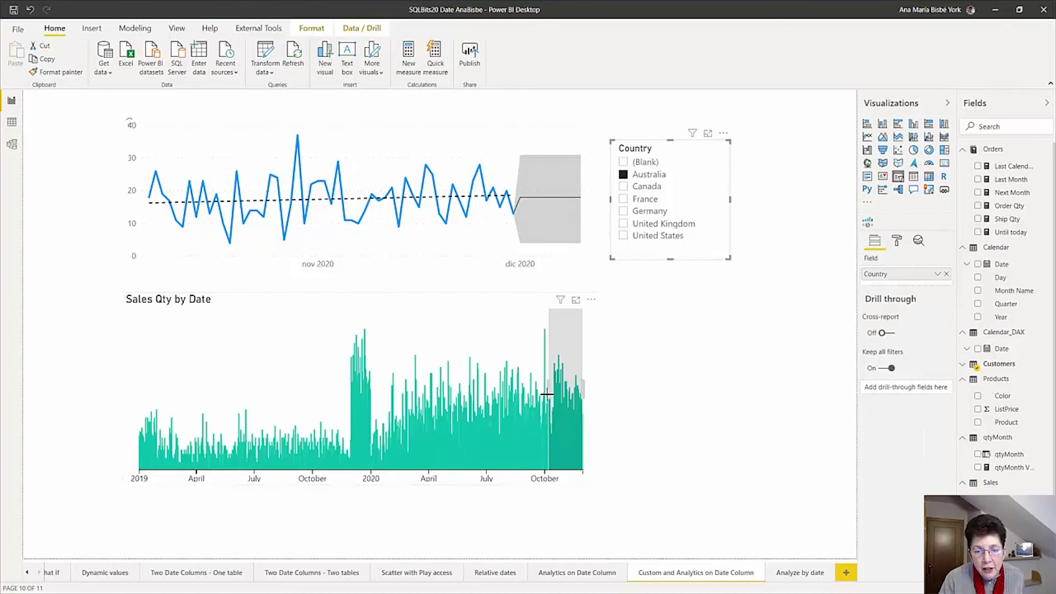
{"action": "mouse_move", "coordinate": [549, 390]}
{"action": "left_mouse_down"}
{"action": "mouse_move", "coordinate": [582, 390]}
{"action": "mouse_move", "coordinate": [558, 389]}
{"action": "left_mouse_up"}
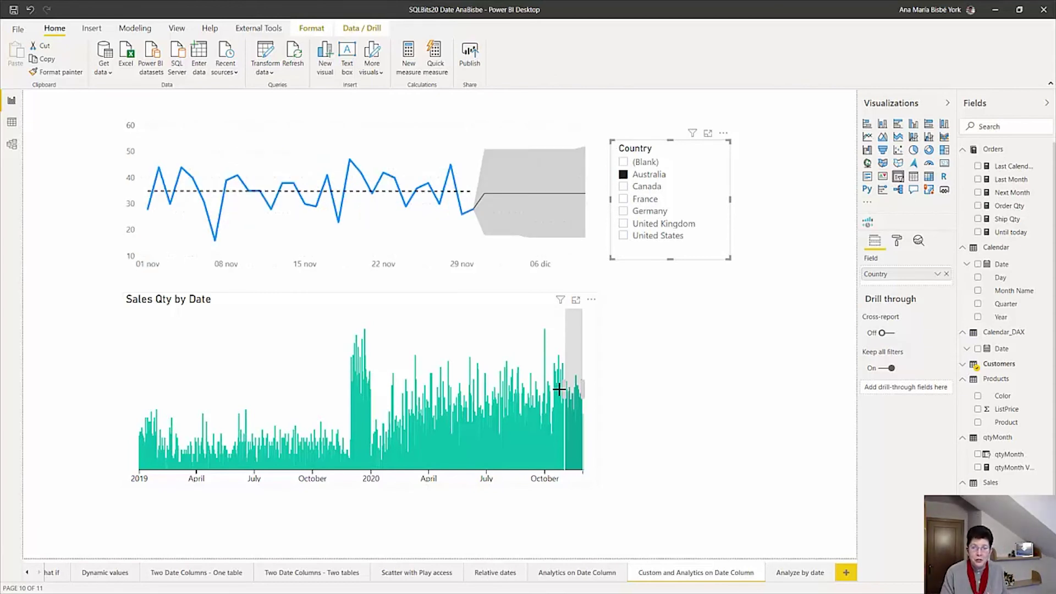
{"action": "left_click", "coordinate": [623, 211]}
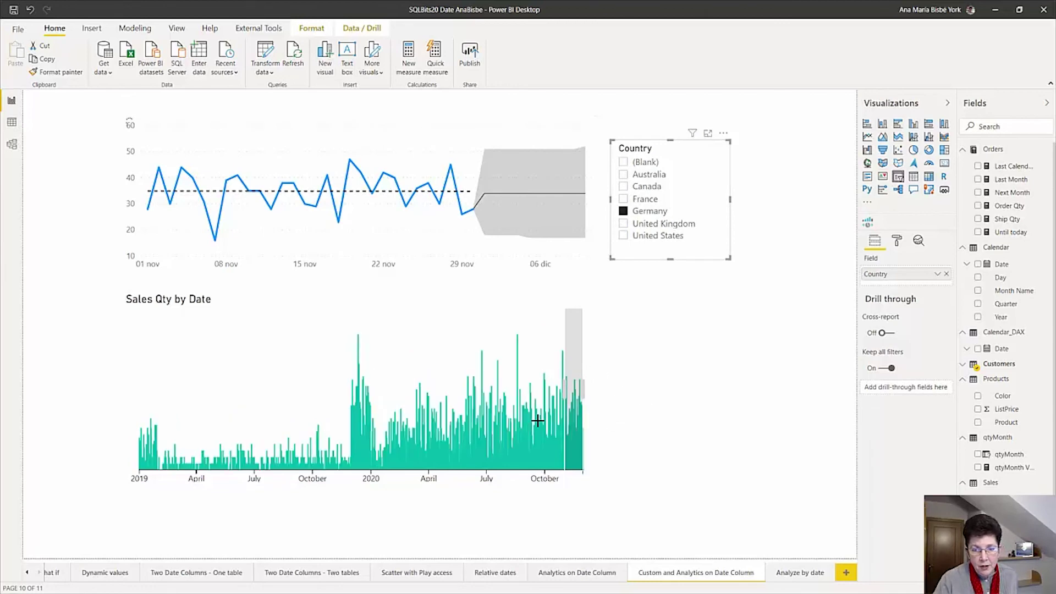
Minimize the report window and advance the presentation to the Analyze example on the Machine Learning and Date column slide
{"action": "left_click", "coordinate": [995, 16]}
{"action": "left_click", "coordinate": [824, 128]}
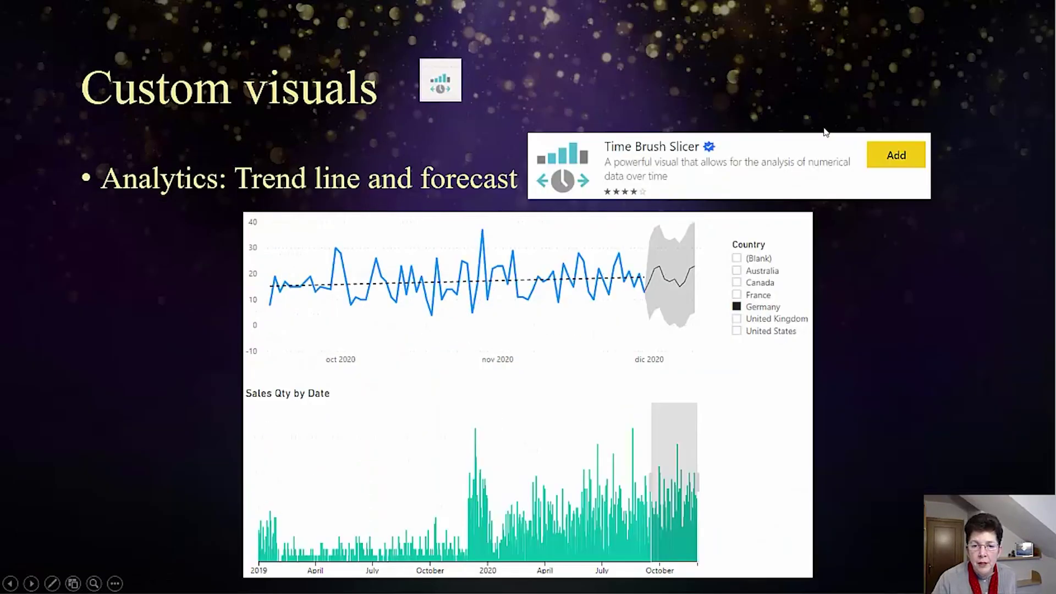
{"action": "left_click", "coordinate": [795, 98]}
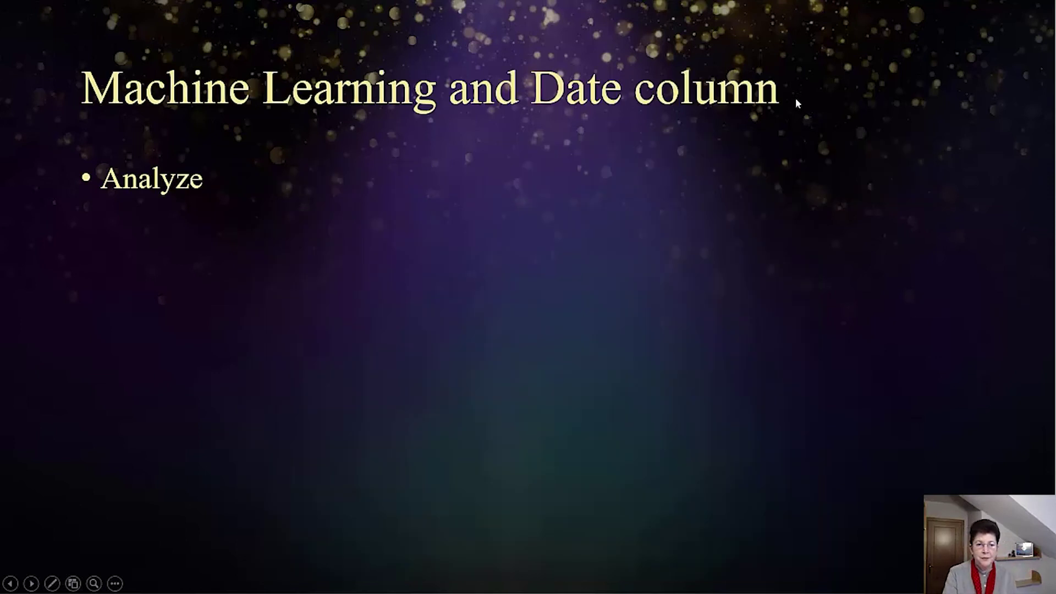
{"action": "left_click", "coordinate": [710, 156]}
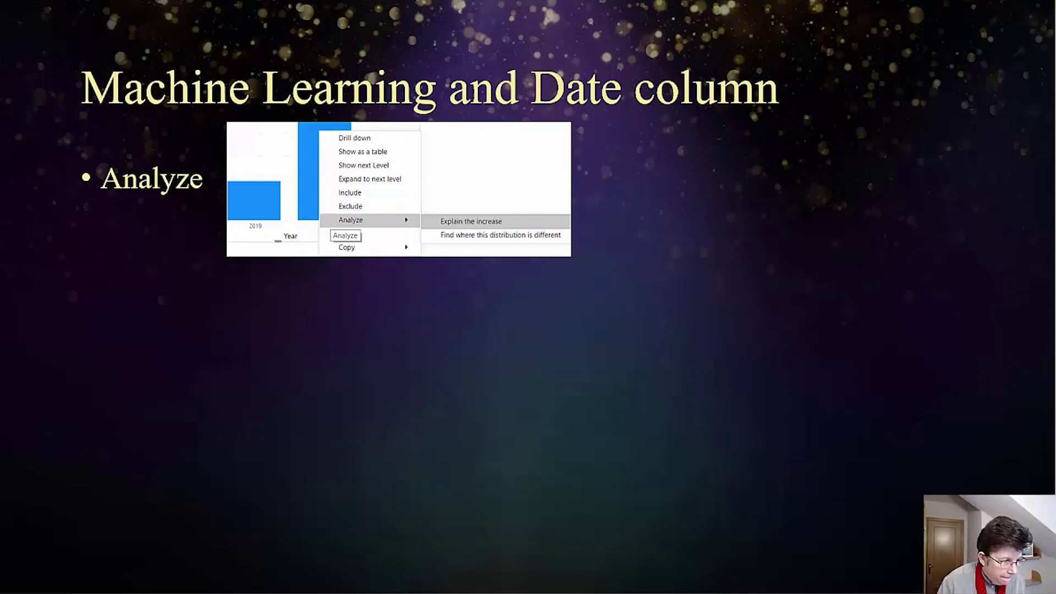
Switch back to Power BI Desktop and run Explain the increase on the 2020 Sales Qty column of the Analyze by date page
{"action": "key", "text": "alt+Tab"}
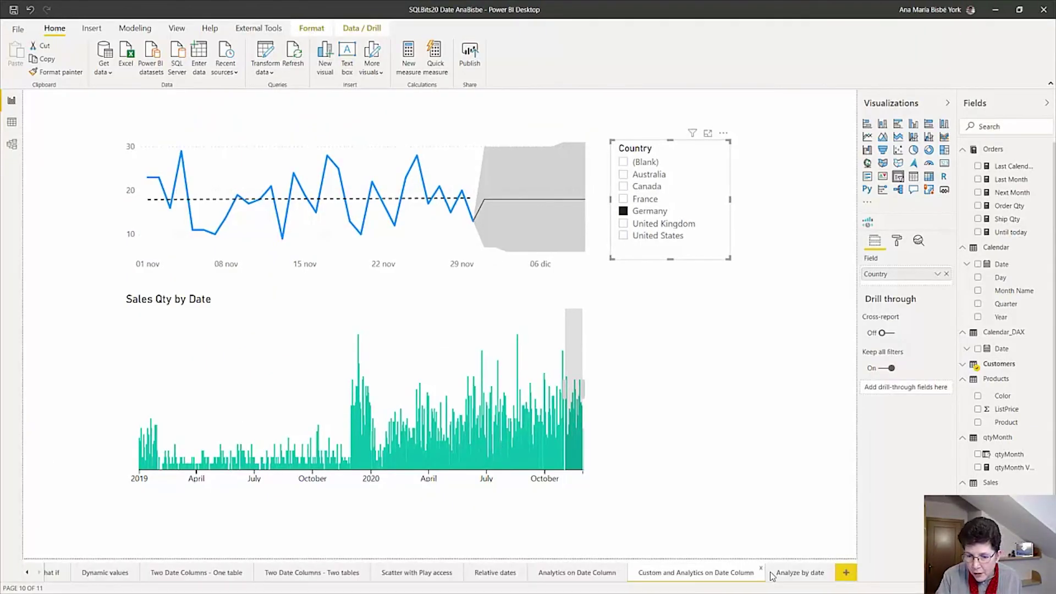
{"action": "left_click", "coordinate": [791, 577]}
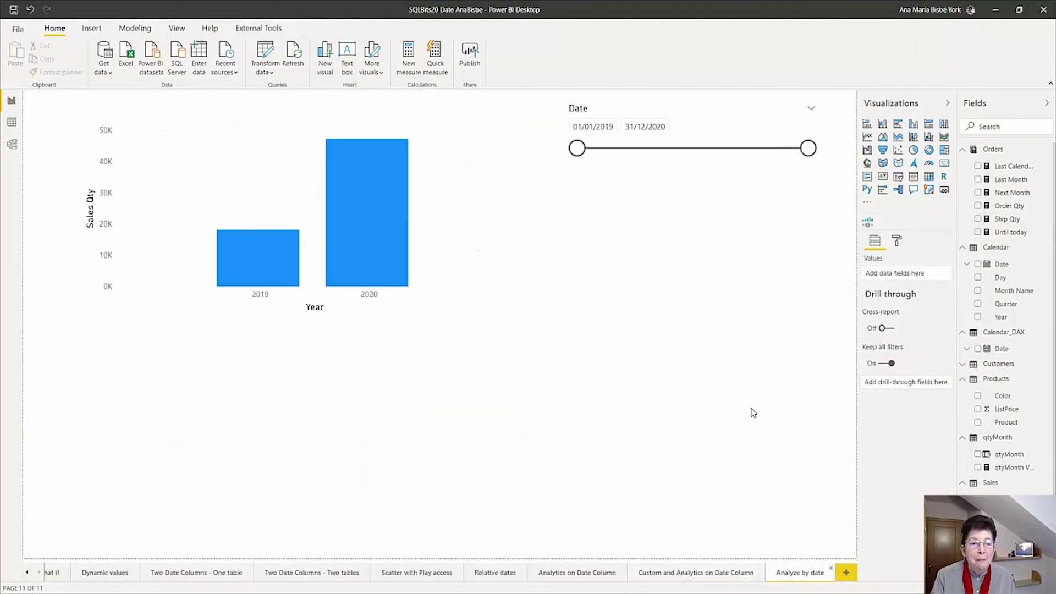
{"action": "mouse_move", "coordinate": [395, 236]}
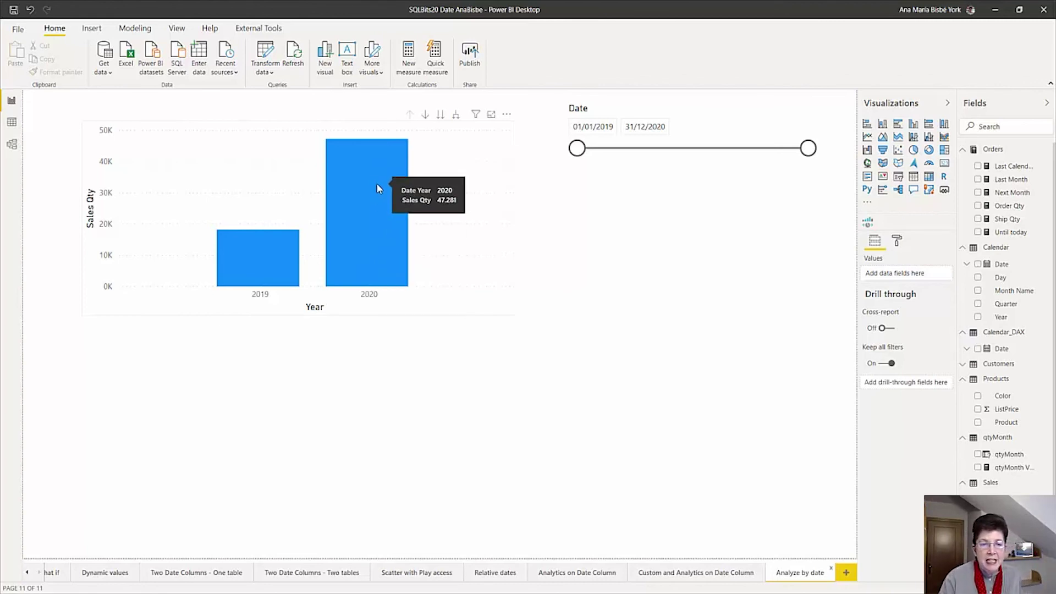
{"action": "right_click", "coordinate": [353, 256]}
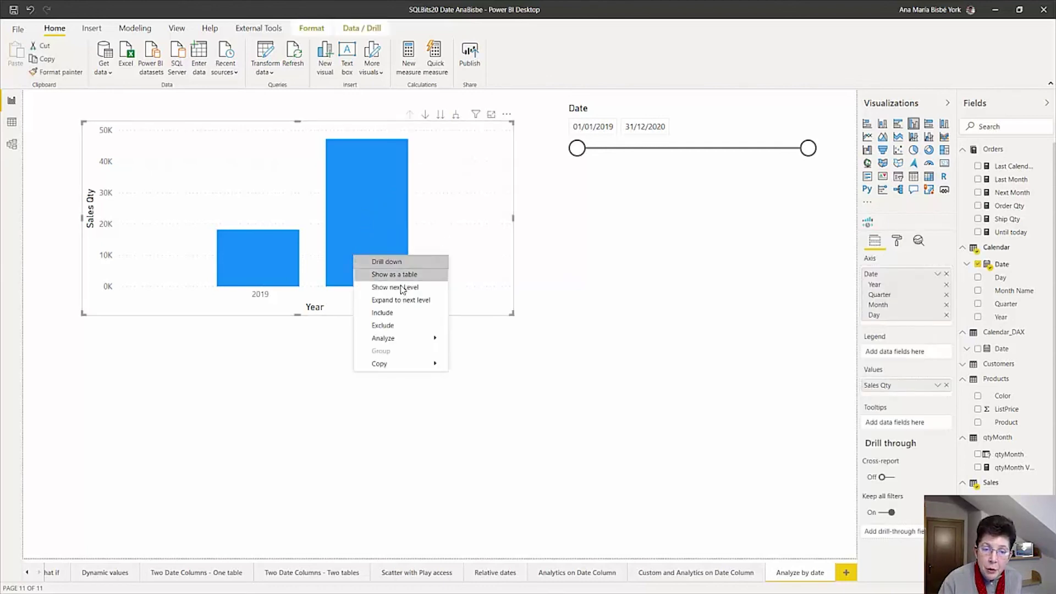
{"action": "mouse_move", "coordinate": [408, 338]}
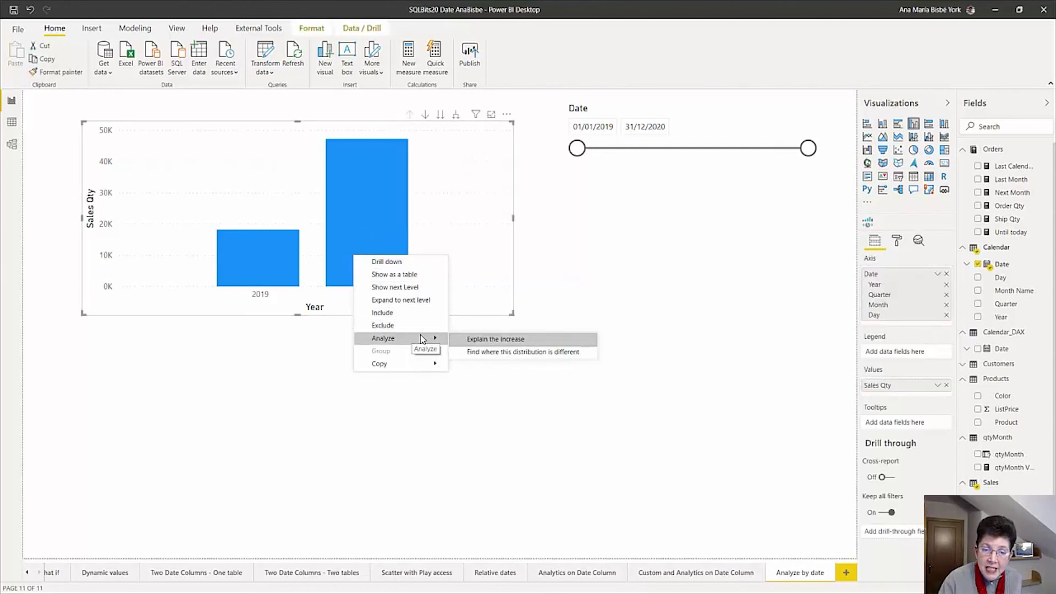
{"action": "left_click", "coordinate": [521, 340]}
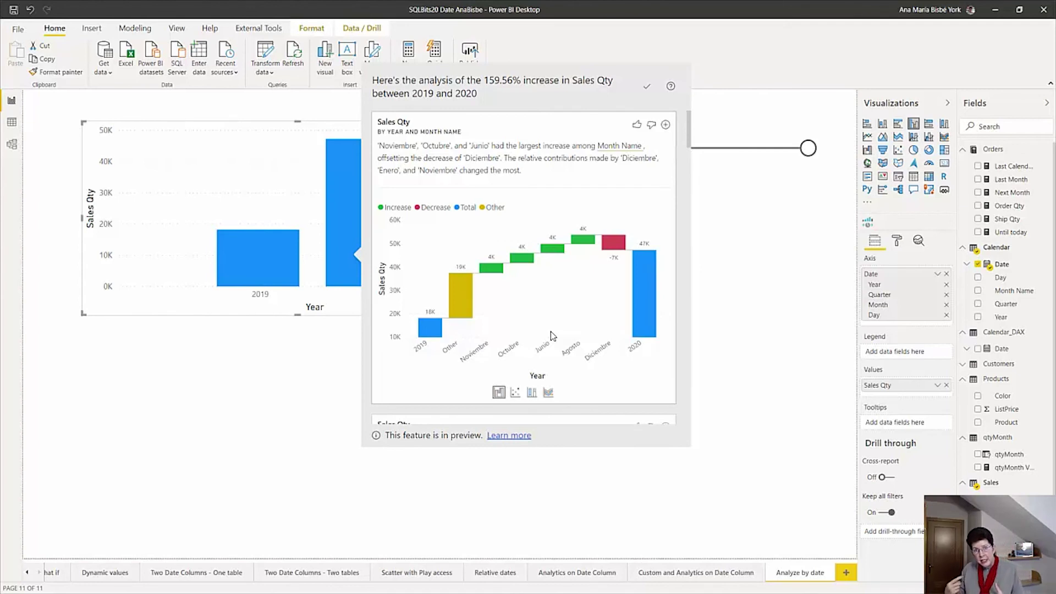
Examine the Sales Qty increase analysis by month name and by color, including the details of the NA and Red bars
{"action": "scroll", "coordinate": [594, 276], "scroll_direction": "down", "scroll_amount": 5}
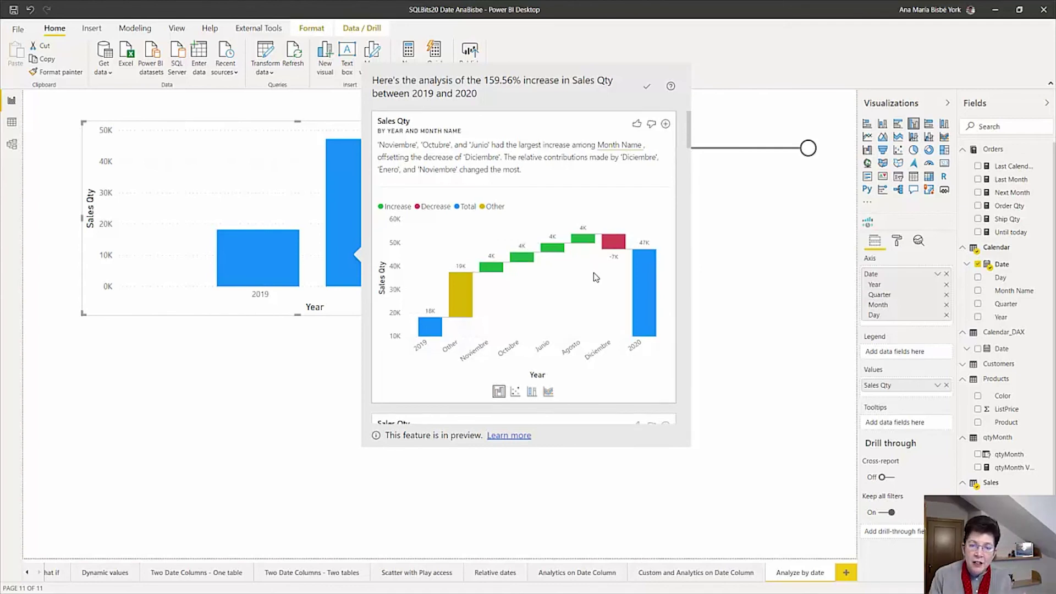
{"action": "scroll", "coordinate": [594, 277], "scroll_direction": "down", "scroll_amount": 1}
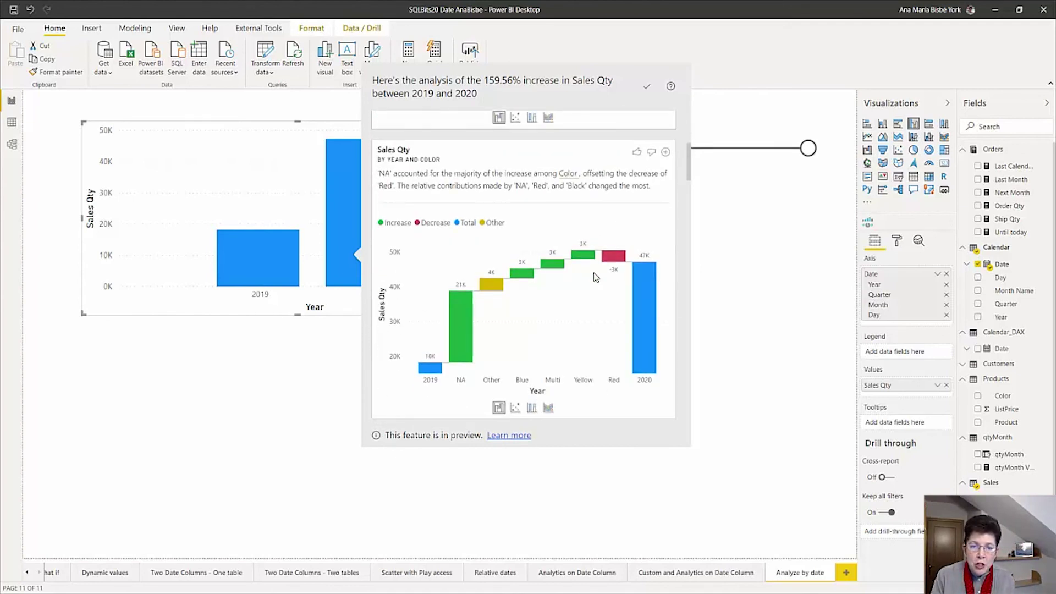
{"action": "scroll", "coordinate": [594, 277], "scroll_direction": "down", "scroll_amount": 2}
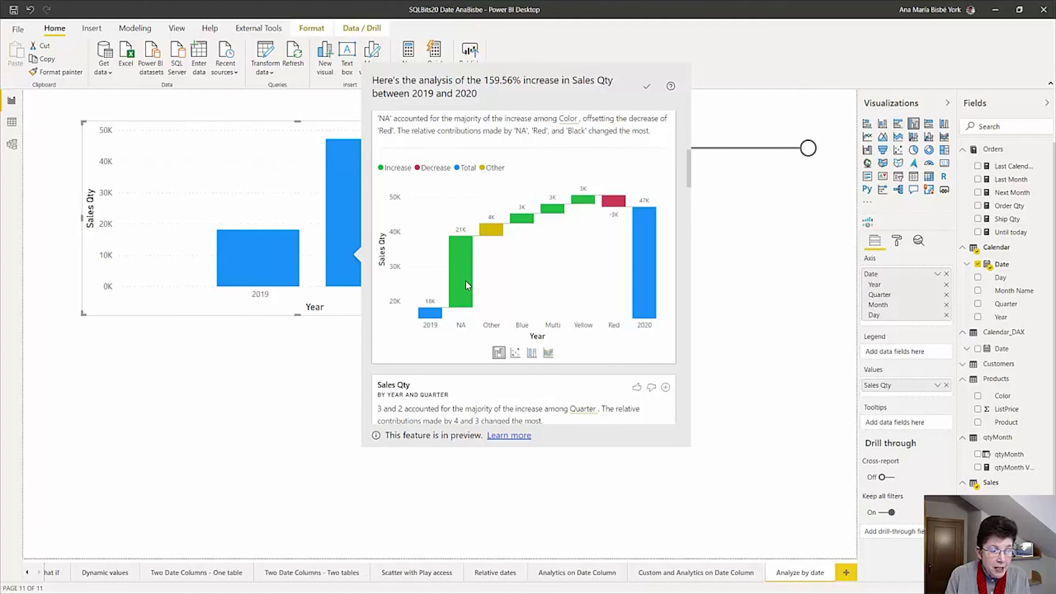
{"action": "mouse_move", "coordinate": [467, 286]}
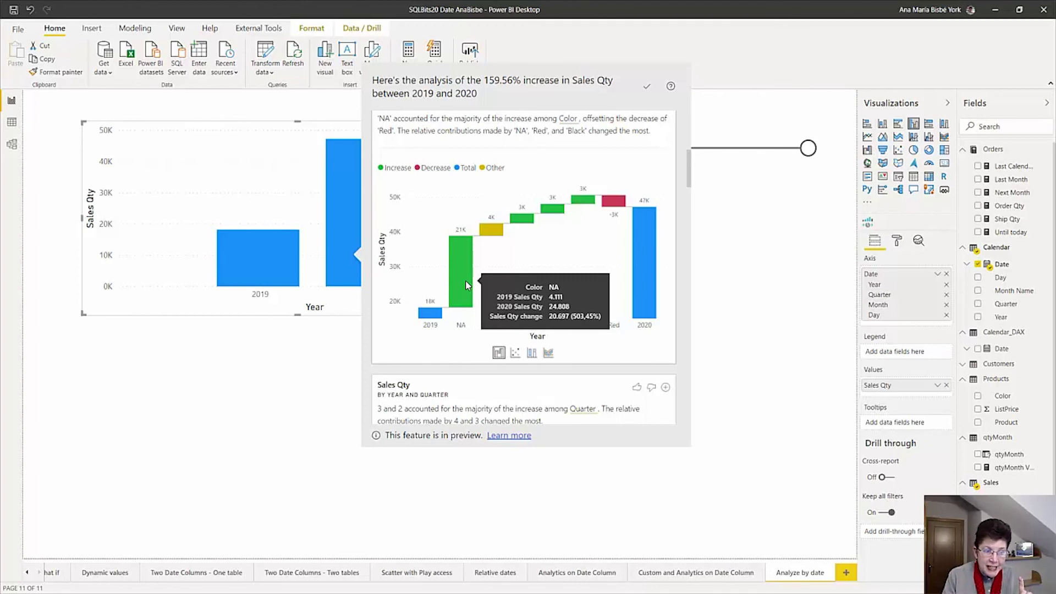
{"action": "mouse_move", "coordinate": [617, 204]}
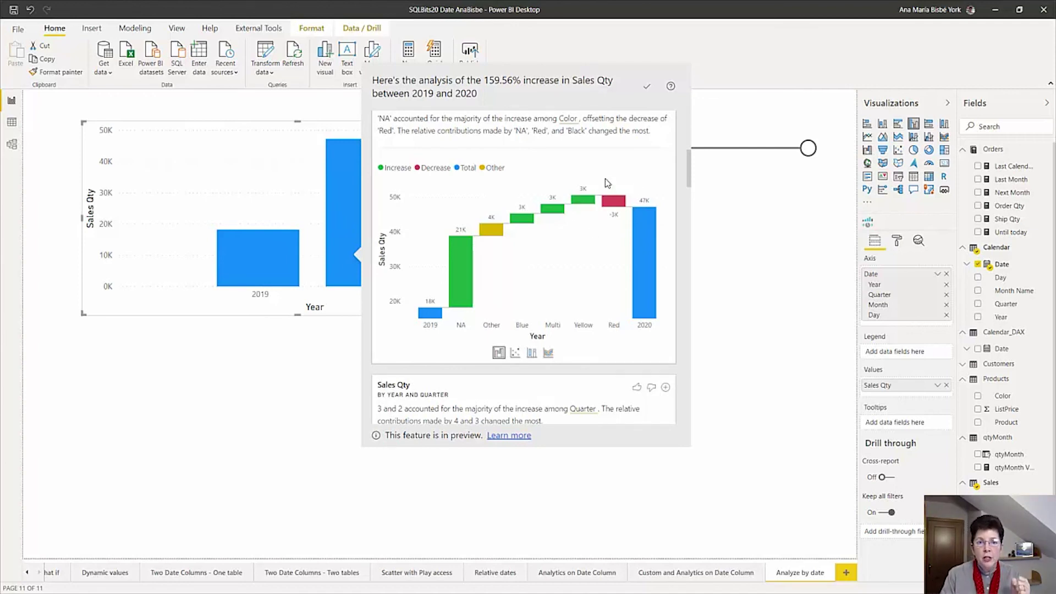
Compare the Sales Qty by Year and Color analysis as scatter, waterfall and 100% stacked column charts, inspecting the 2020 NA segment's details
{"action": "left_click", "coordinate": [515, 354]}
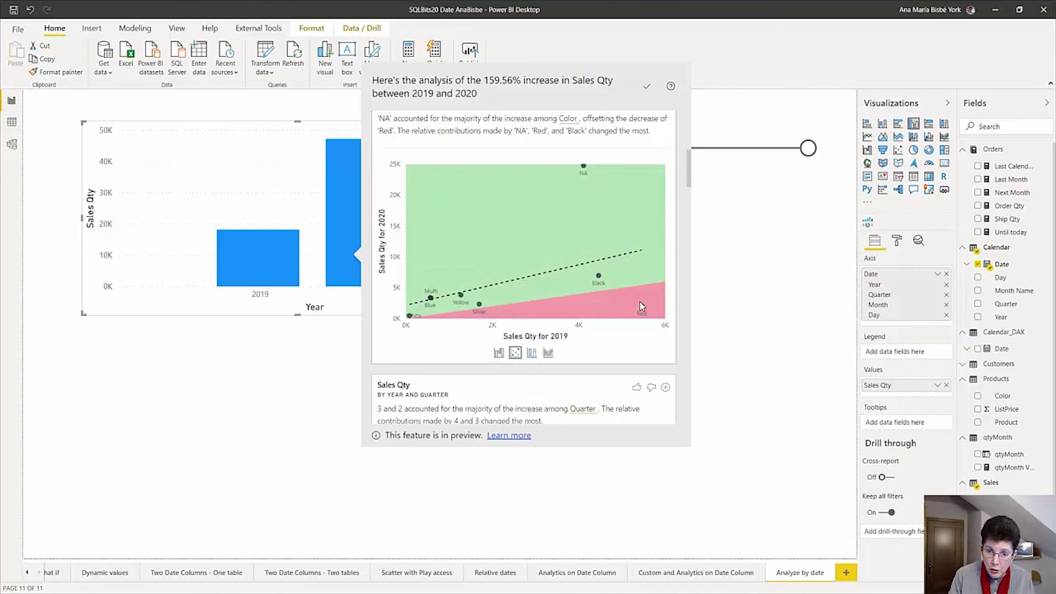
{"action": "mouse_move", "coordinate": [642, 308]}
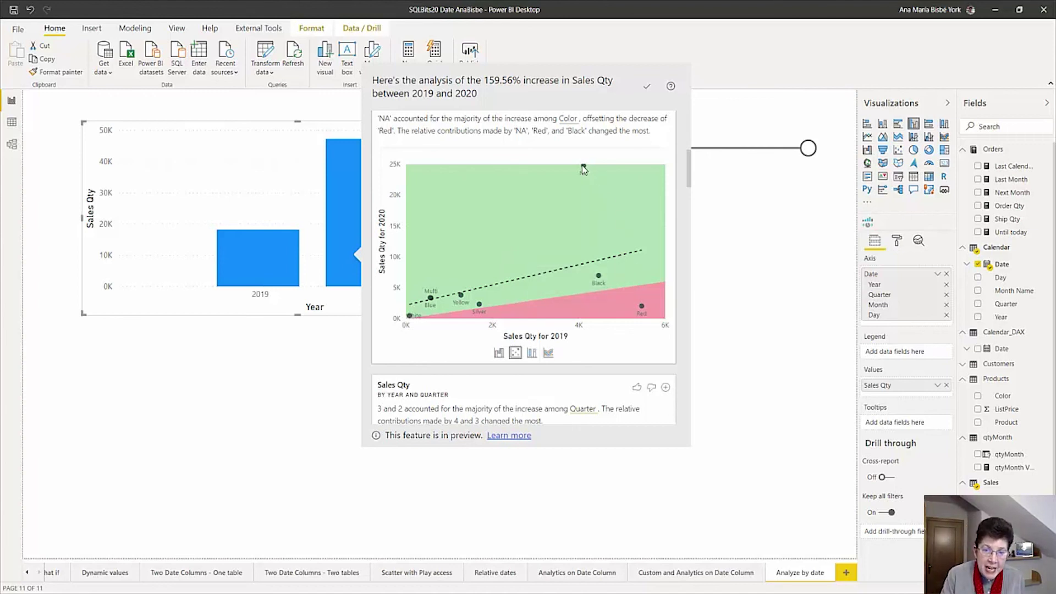
{"action": "mouse_move", "coordinate": [585, 168]}
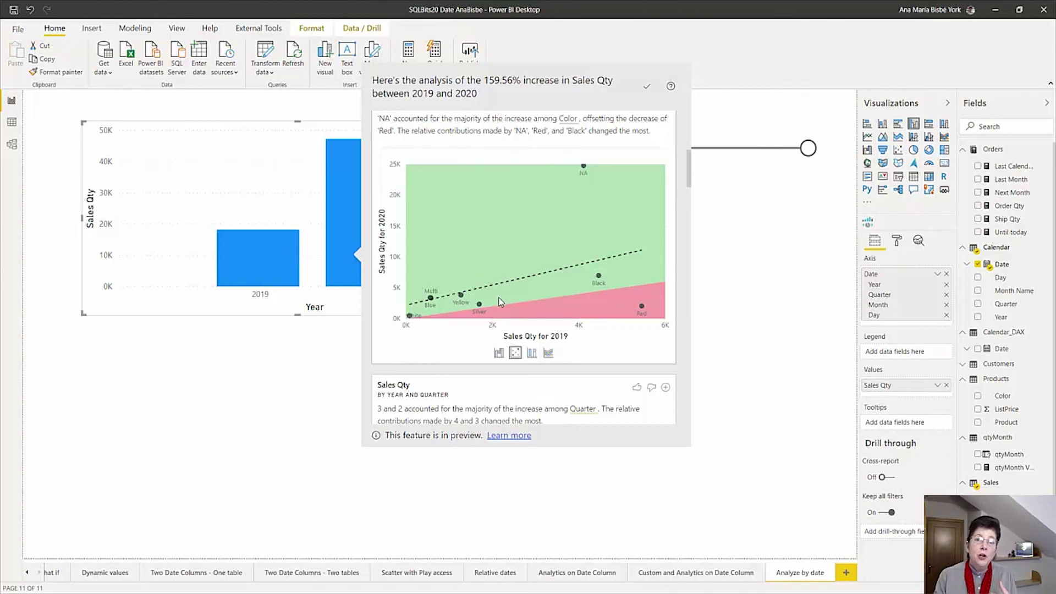
{"action": "left_click", "coordinate": [499, 353]}
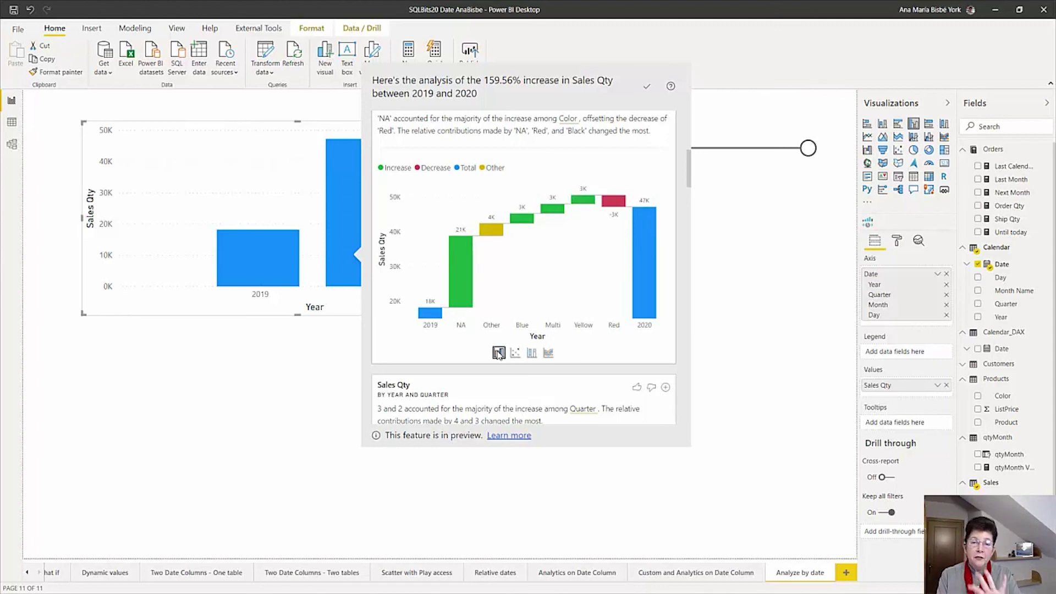
{"action": "left_click", "coordinate": [532, 354]}
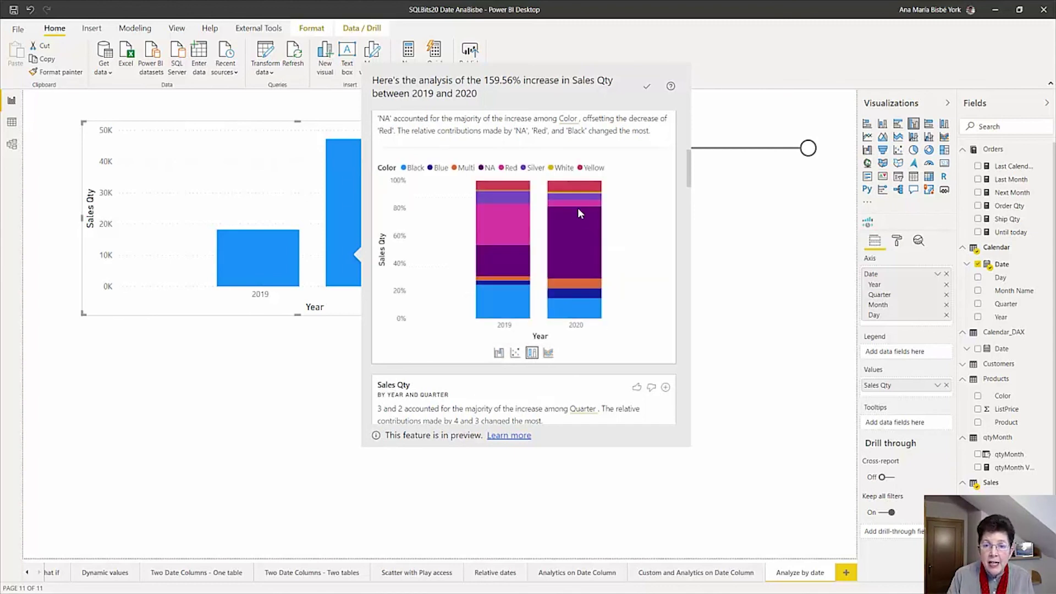
{"action": "mouse_move", "coordinate": [571, 236]}
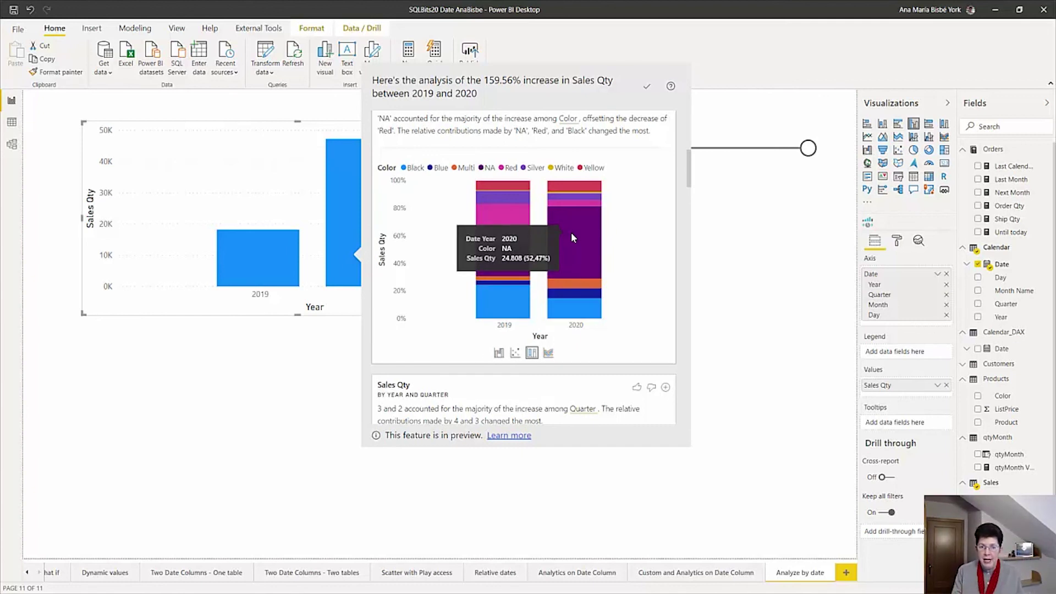
Switch the Sales Qty by Year and Color analysis to a ribbon chart and inspect the Red and NA ribbons' details
{"action": "left_click", "coordinate": [547, 354]}
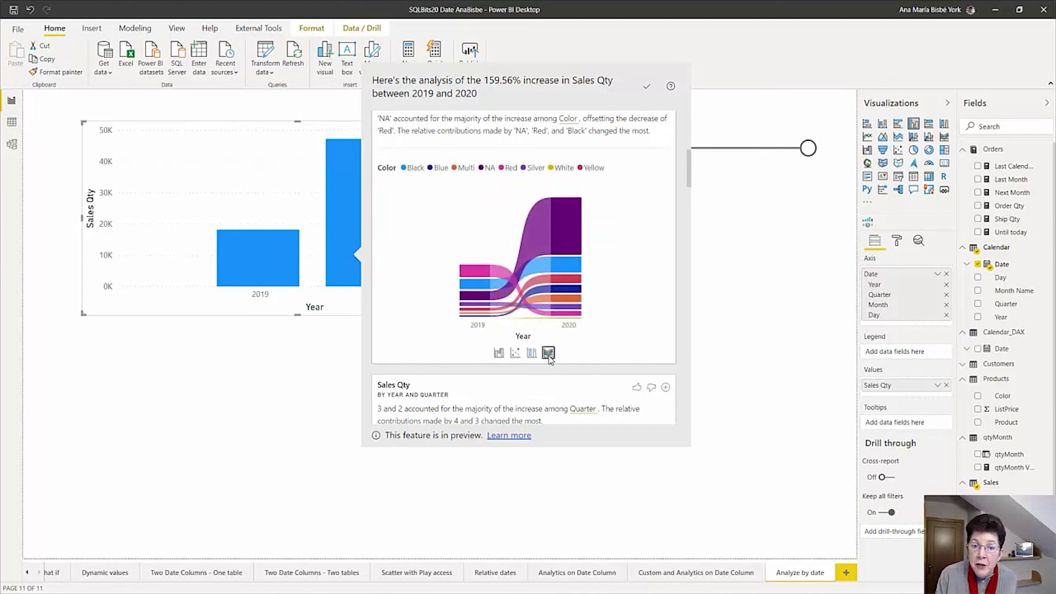
{"action": "mouse_move", "coordinate": [480, 274]}
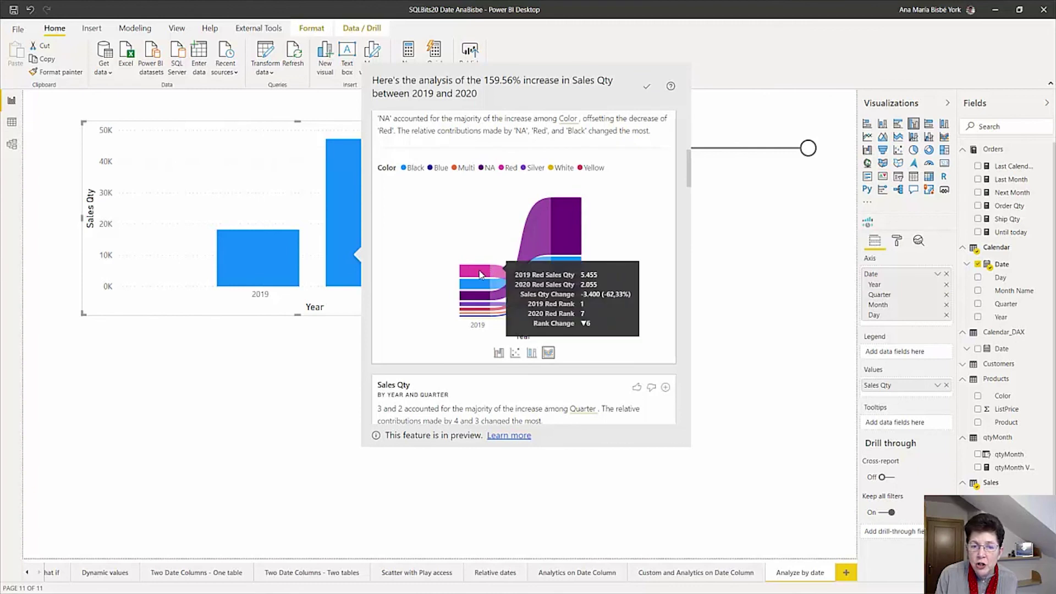
{"action": "mouse_move", "coordinate": [559, 208]}
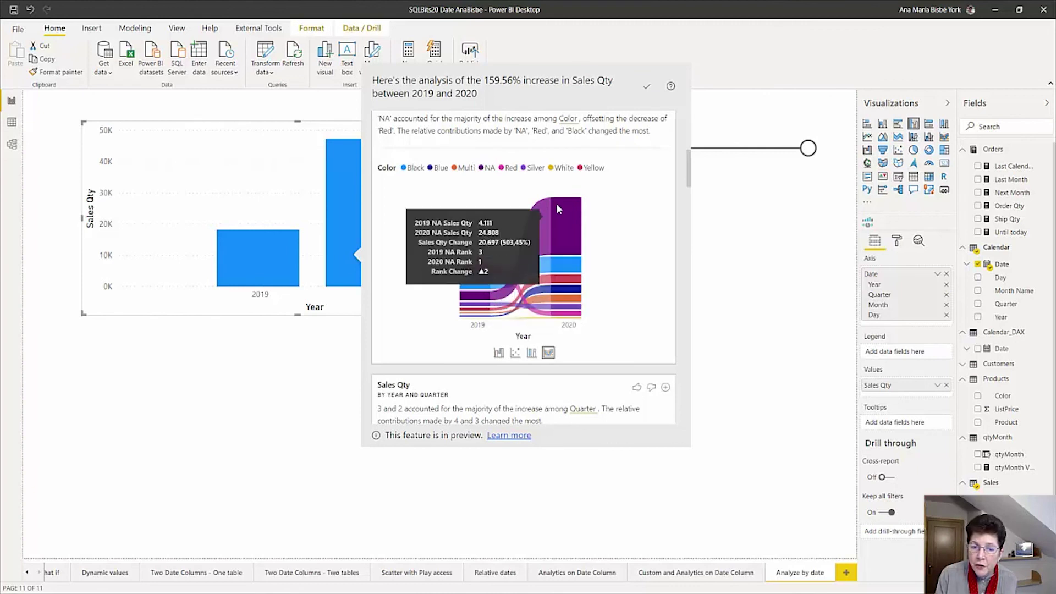
{"action": "mouse_move", "coordinate": [547, 307]}
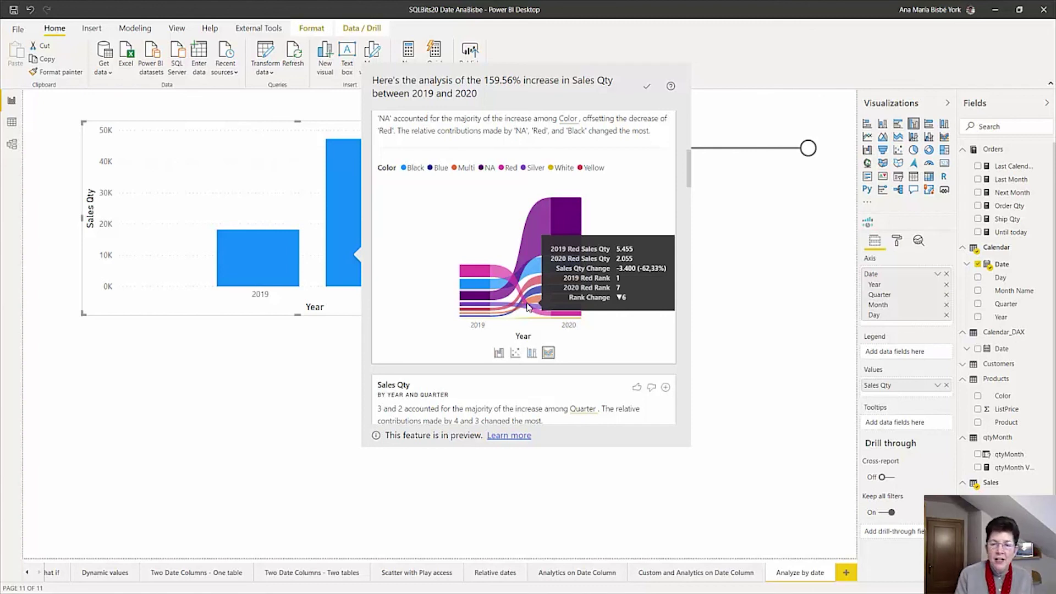
Add the Sales Qty by Year and Color analysis to the report page as both a ribbon chart and a waterfall chart
{"action": "scroll", "coordinate": [630, 240], "scroll_direction": "up", "scroll_amount": 1}
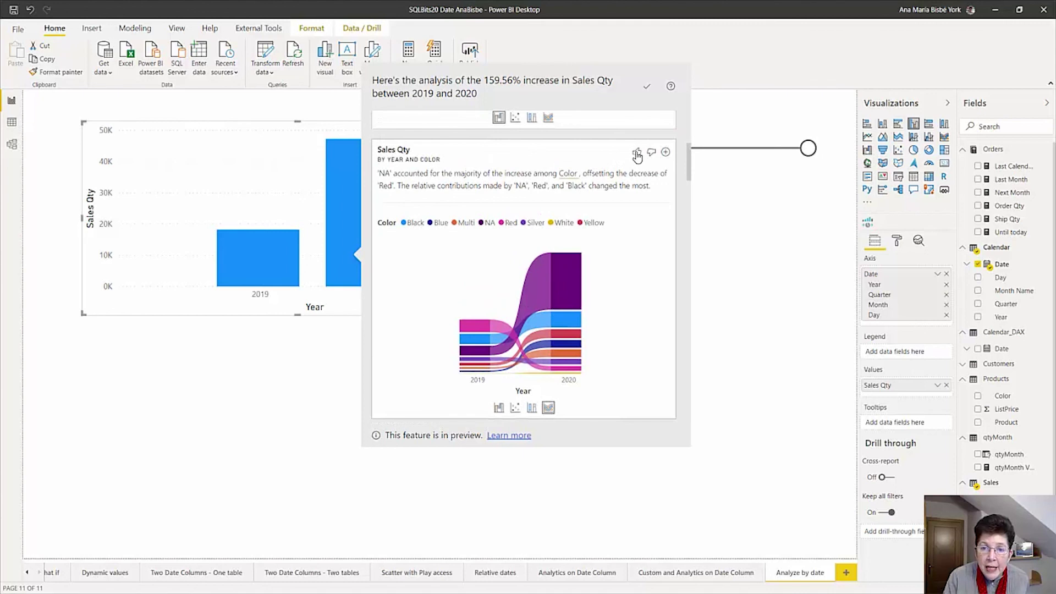
{"action": "left_click", "coordinate": [666, 154]}
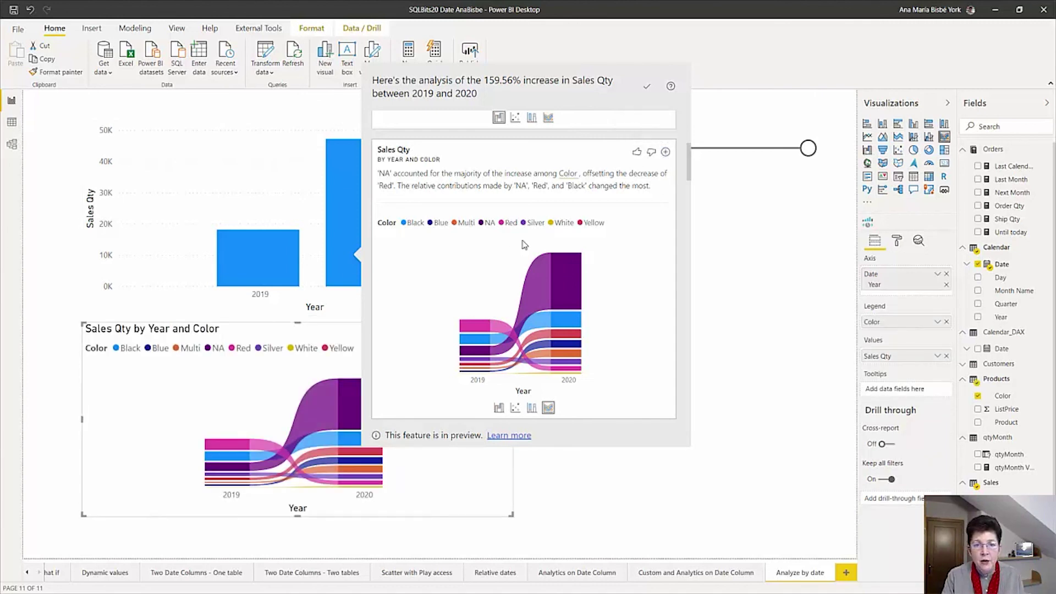
{"action": "left_click", "coordinate": [499, 407]}
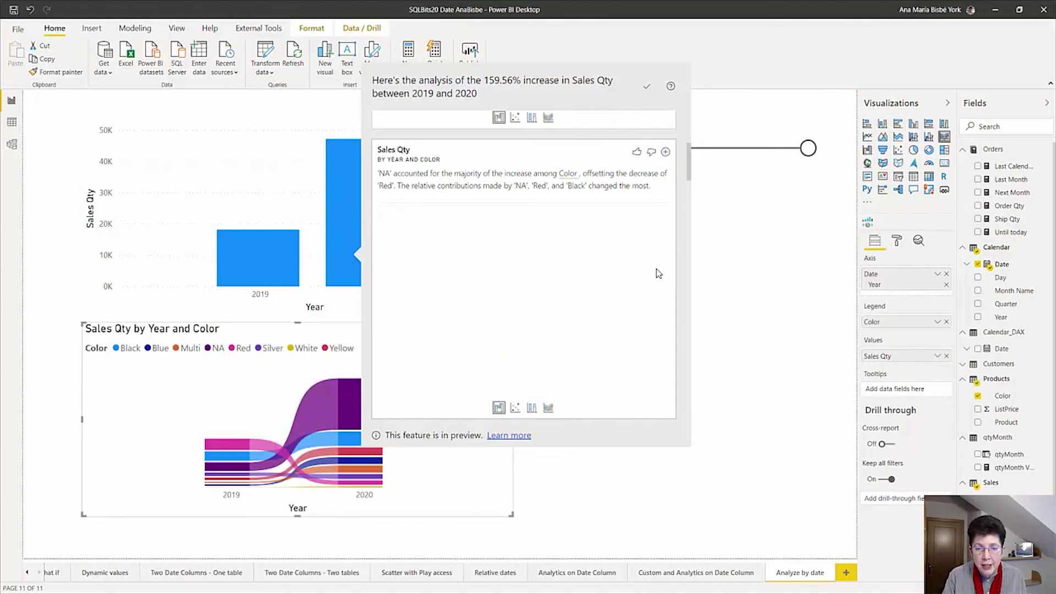
{"action": "left_click", "coordinate": [666, 153]}
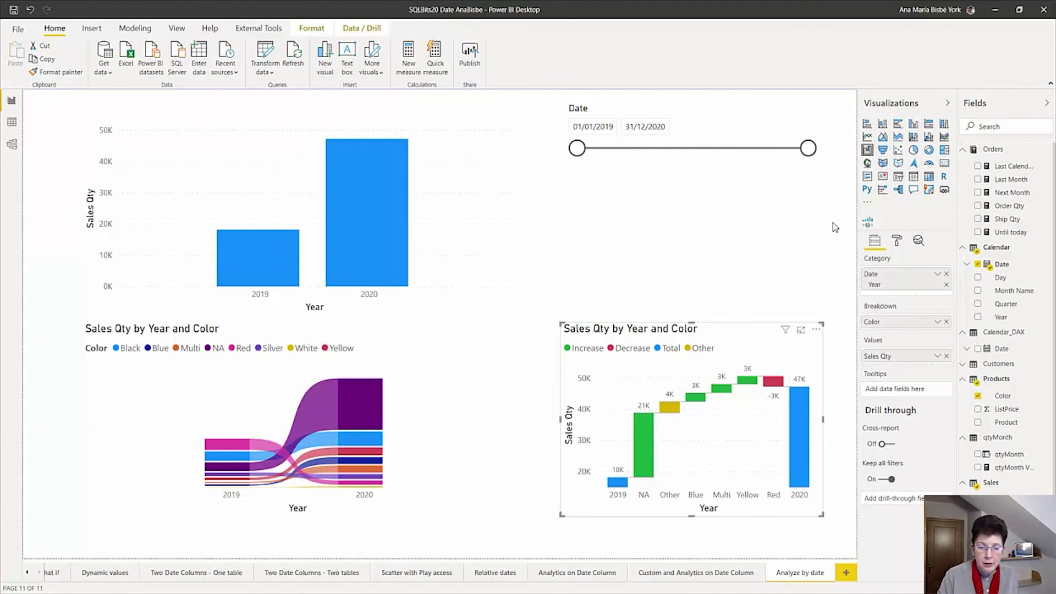
Minimize the report window and advance the presentation through the remaining Analyze examples to the Conclusions slide
{"action": "left_click", "coordinate": [998, 10]}
{"action": "left_click", "coordinate": [784, 194]}
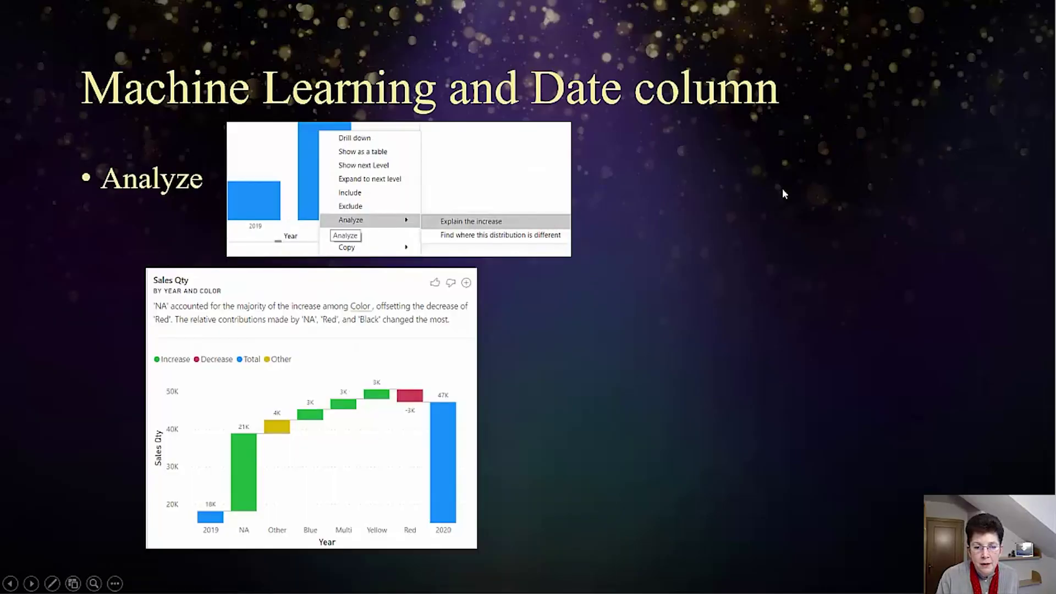
{"action": "left_click", "coordinate": [783, 191]}
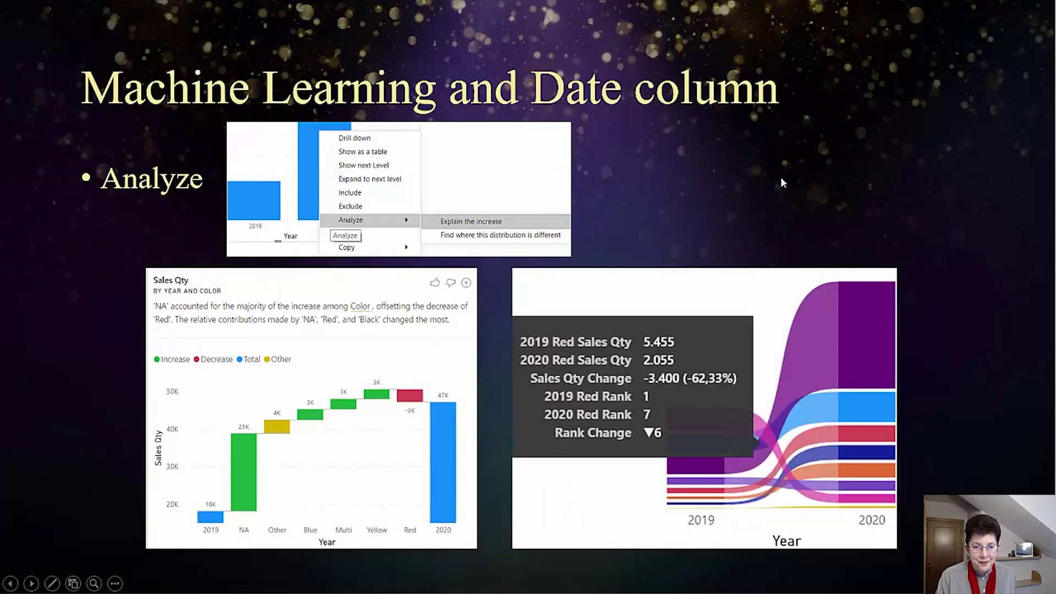
{"action": "left_click", "coordinate": [781, 178]}
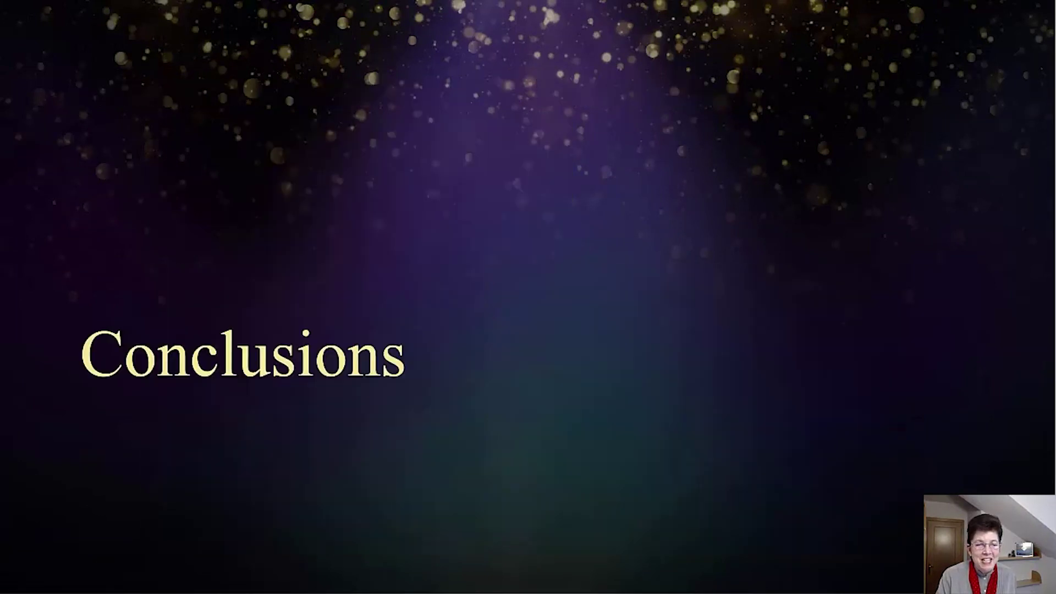